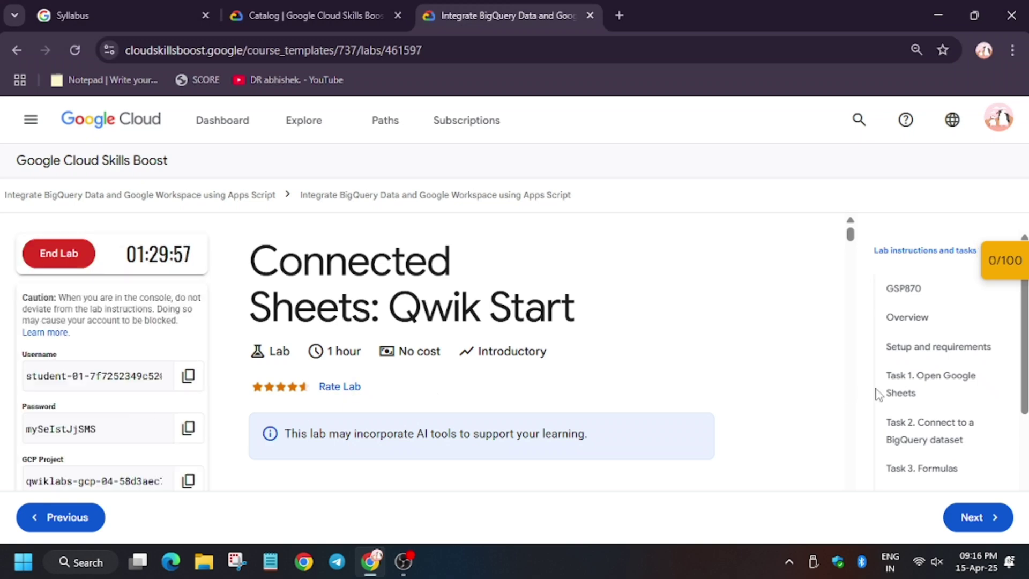
Jump the lab instructions to Task 1 and scroll to step 2 about opening Google Sheets.
{"action": "left_click", "coordinate": [927, 390]}
{"action": "scroll", "coordinate": [632, 415], "scroll_direction": "down", "scroll_amount": 6}
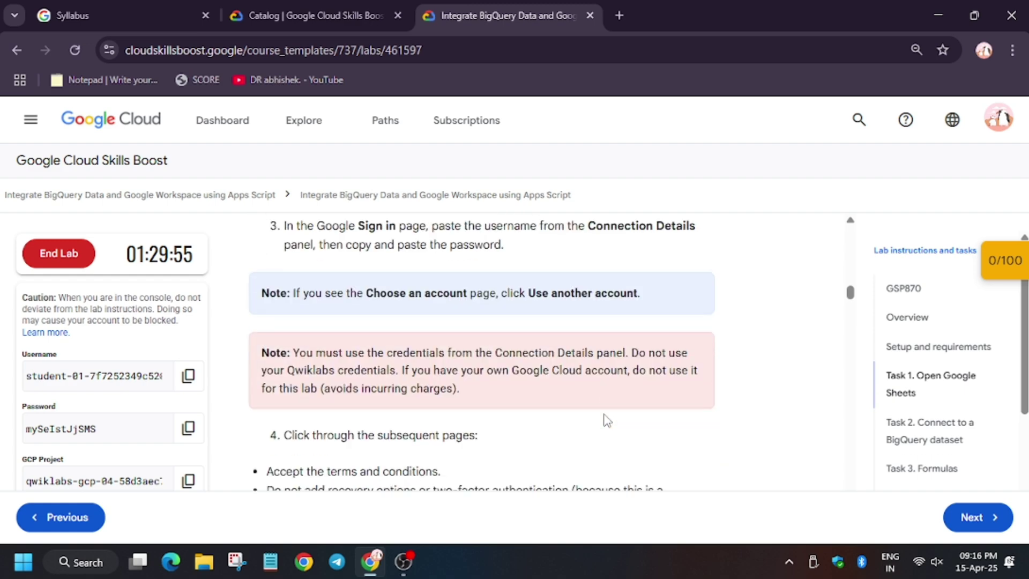
{"action": "scroll", "coordinate": [606, 420], "scroll_direction": "down", "scroll_amount": 10}
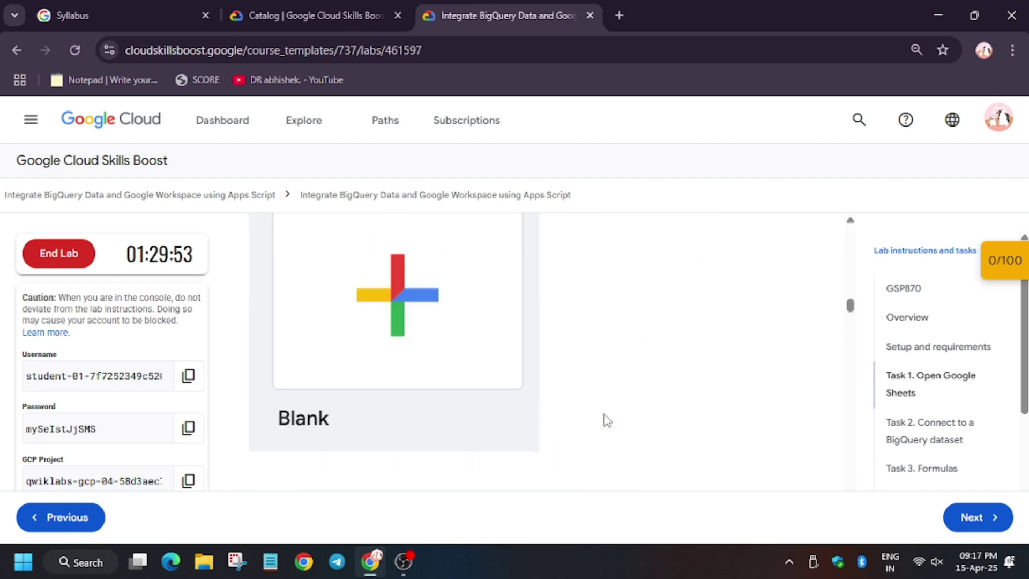
{"action": "scroll", "coordinate": [605, 418], "scroll_direction": "up", "scroll_amount": 7}
{"action": "scroll", "coordinate": [586, 381], "scroll_direction": "down", "scroll_amount": 9}
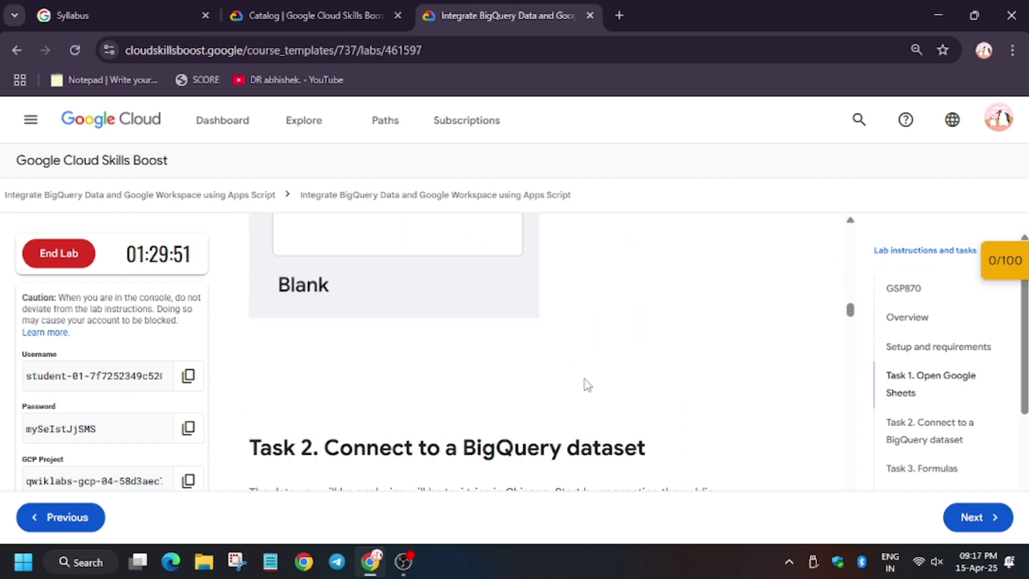
{"action": "scroll", "coordinate": [587, 381], "scroll_direction": "down", "scroll_amount": 6}
{"action": "scroll", "coordinate": [587, 384], "scroll_direction": "up", "scroll_amount": 12}
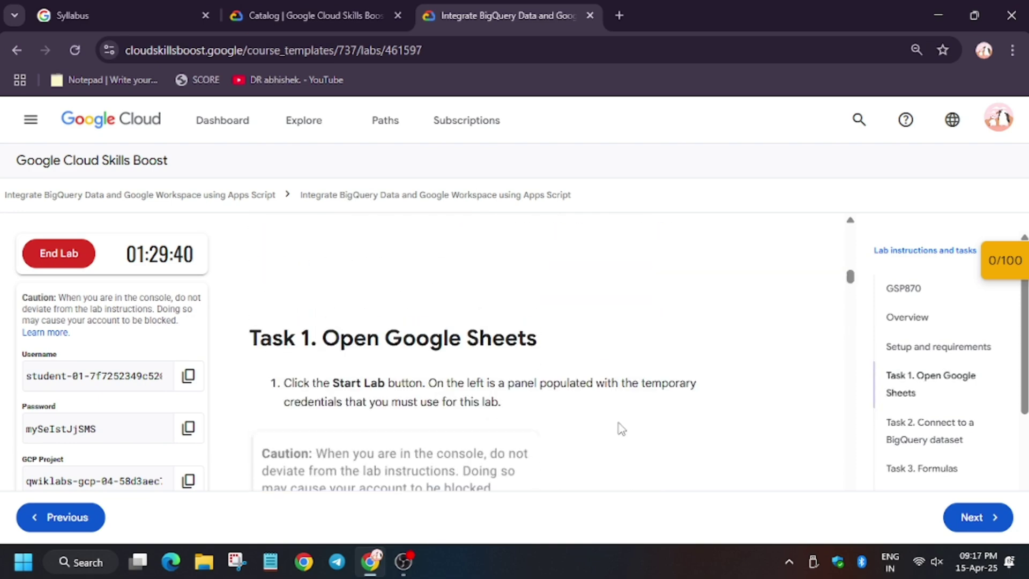
{"action": "scroll", "coordinate": [619, 428], "scroll_direction": "down", "scroll_amount": 5}
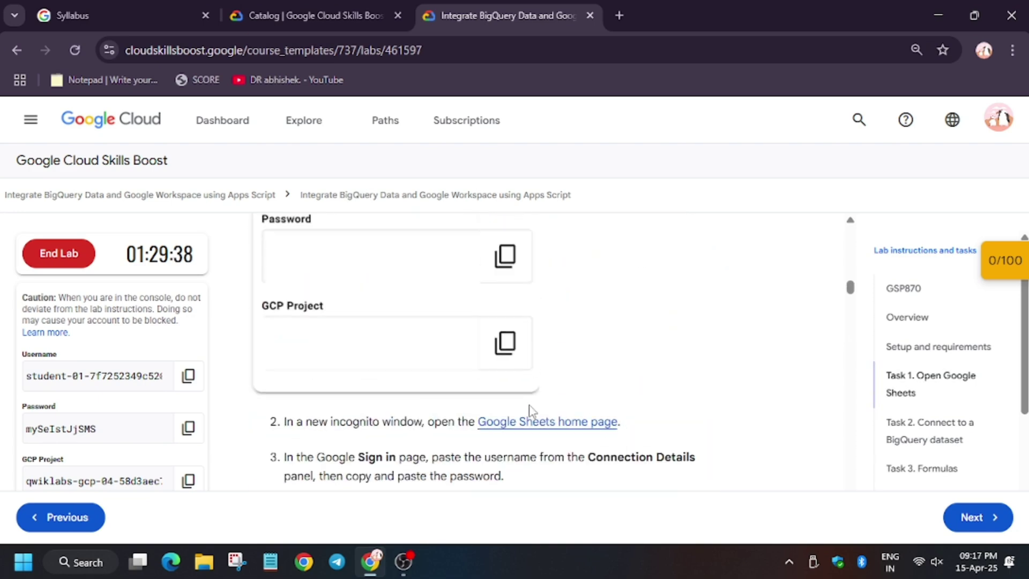
Open the Sheets home page in an incognito window and enter the lab username.
{"action": "right_click", "coordinate": [530, 413]}
{"action": "left_click", "coordinate": [640, 279]}
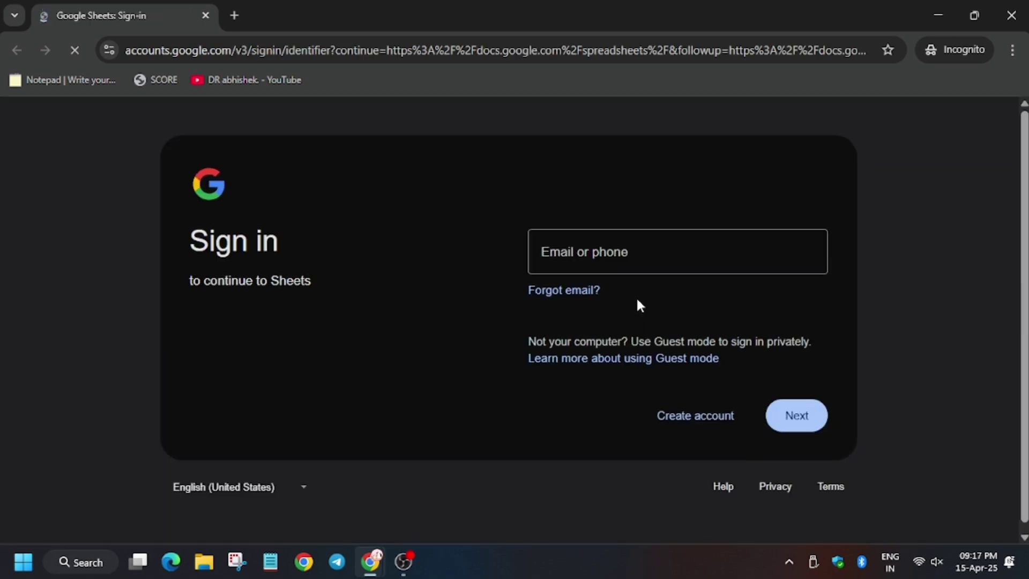
{"action": "key", "text": "alt+Tab"}
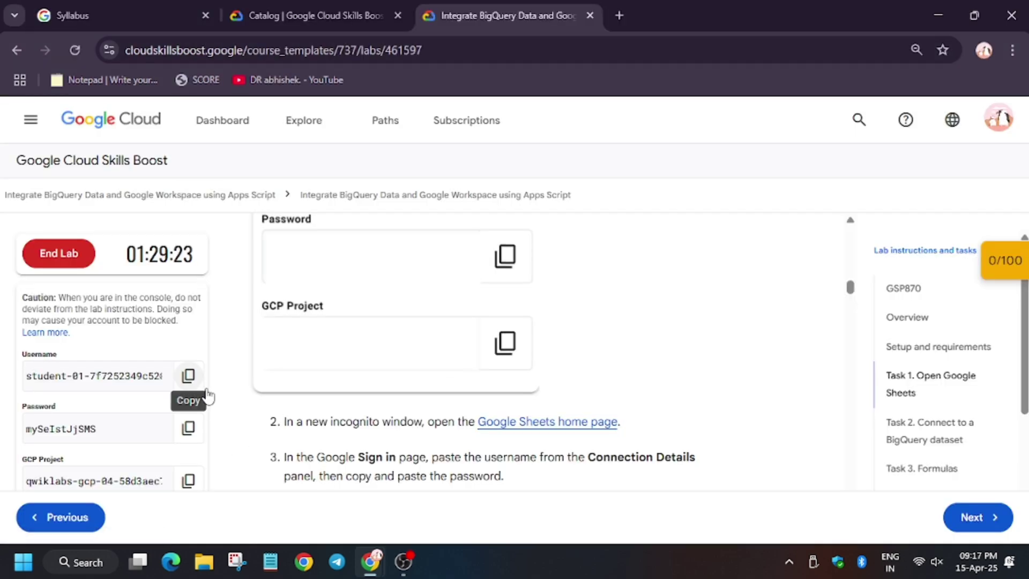
{"action": "left_click", "coordinate": [203, 390]}
{"action": "key", "text": "alt+Tab"}
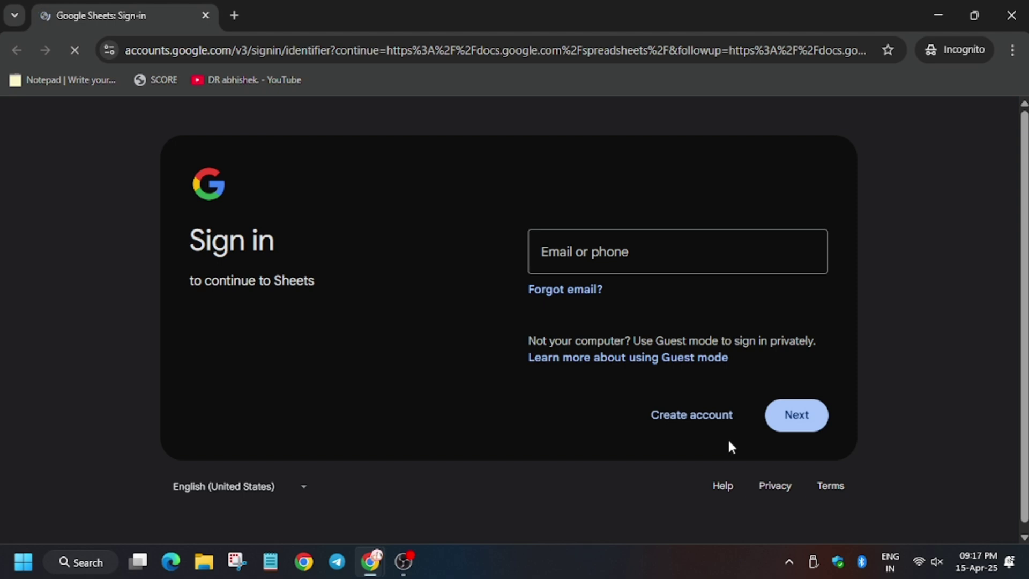
{"action": "left_click", "coordinate": [753, 260]}
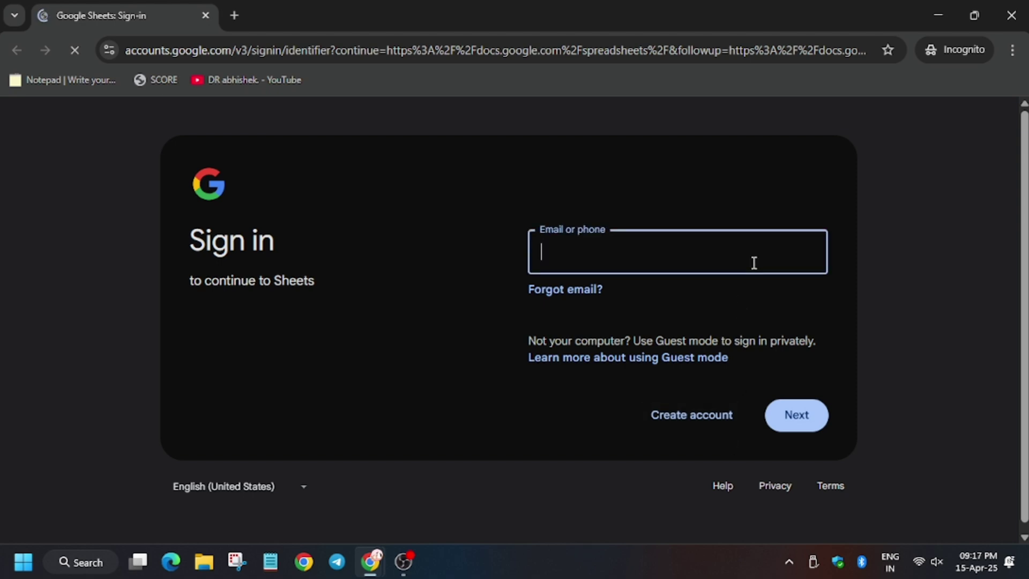
{"action": "key", "text": "ctrl+v"}
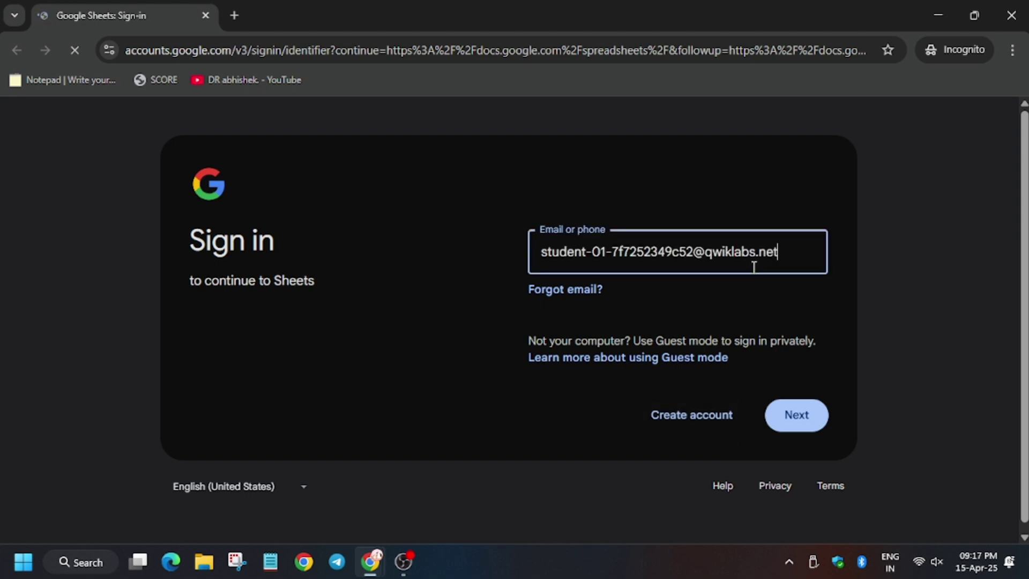
{"action": "left_click", "coordinate": [815, 423]}
Enter the lab password to finish signing in, then accept the new-account terms.
{"action": "key", "text": "alt+Tab"}
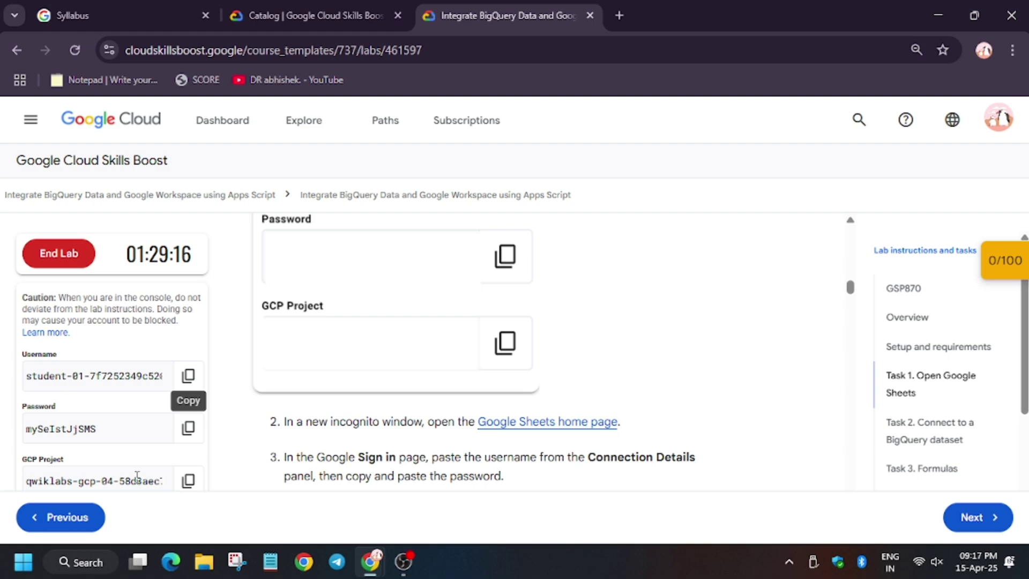
{"action": "left_click", "coordinate": [188, 428]}
{"action": "key", "text": "alt+Tab"}
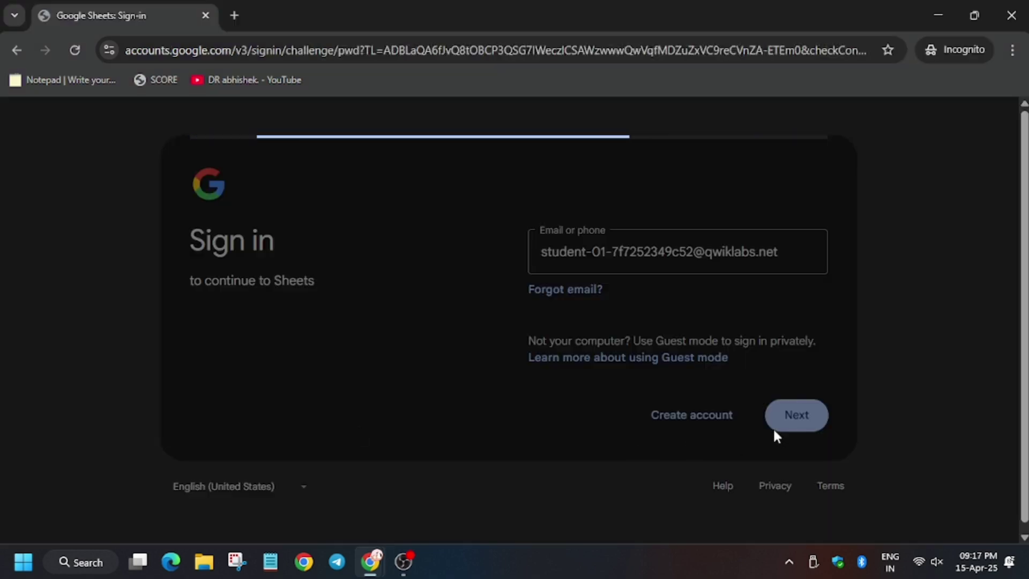
{"action": "key", "text": "ctrl+v"}
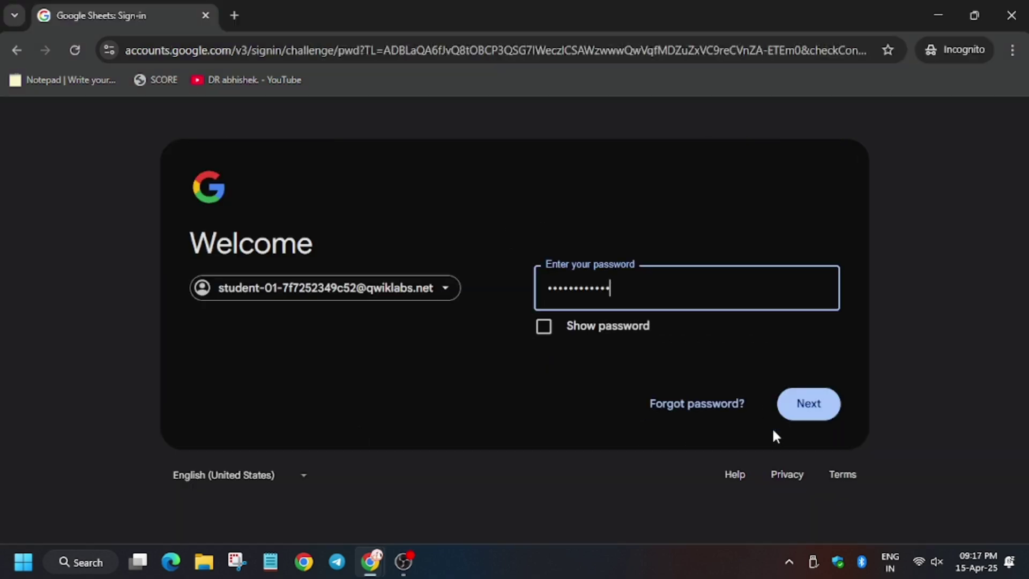
{"action": "left_click", "coordinate": [812, 403]}
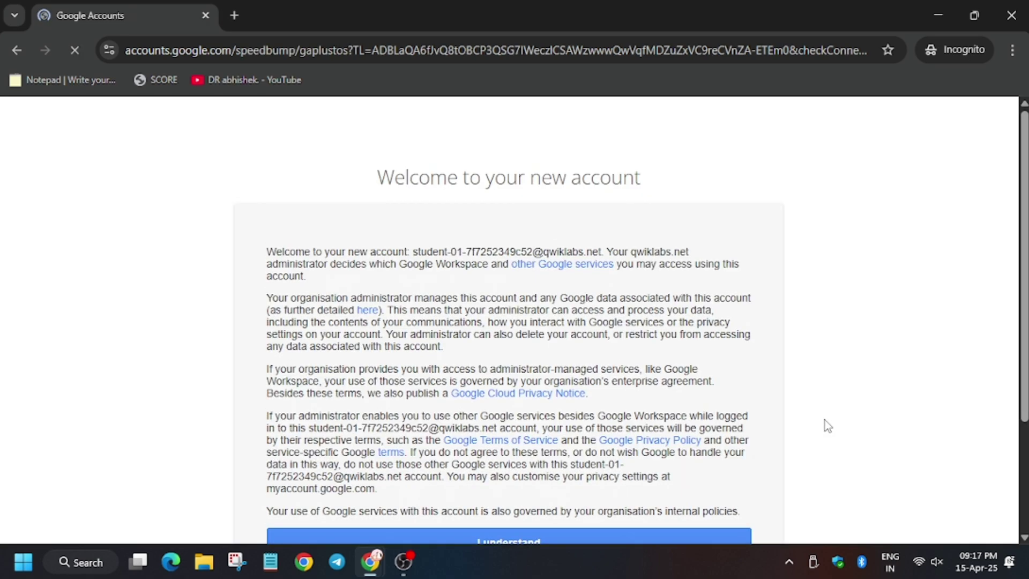
{"action": "left_click", "coordinate": [731, 540]}
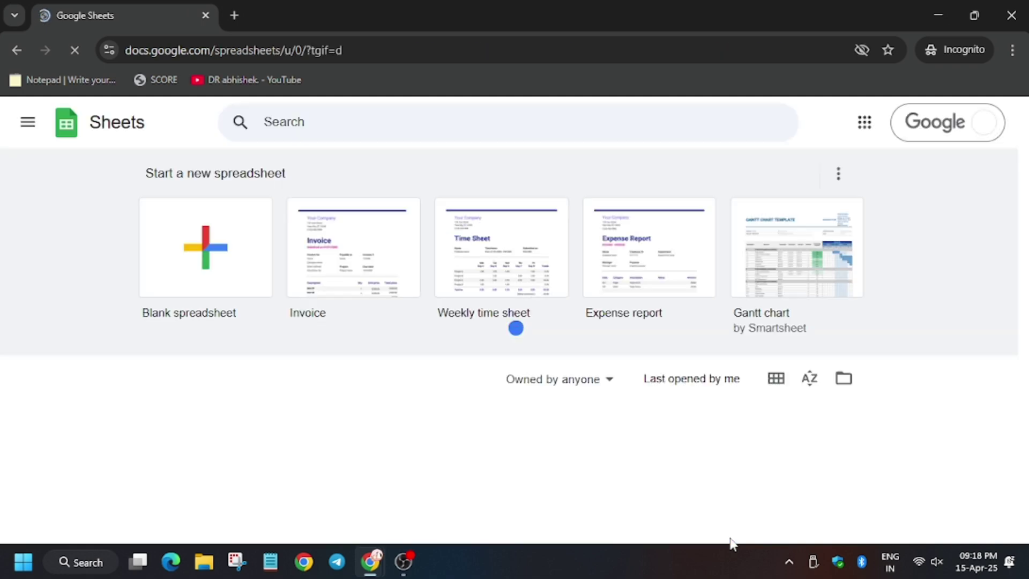
Scroll the lab instructions to the step for connecting to BigQuery.
{"action": "key", "text": "alt+Tab"}
{"action": "scroll", "coordinate": [455, 351], "scroll_direction": "down", "scroll_amount": 10}
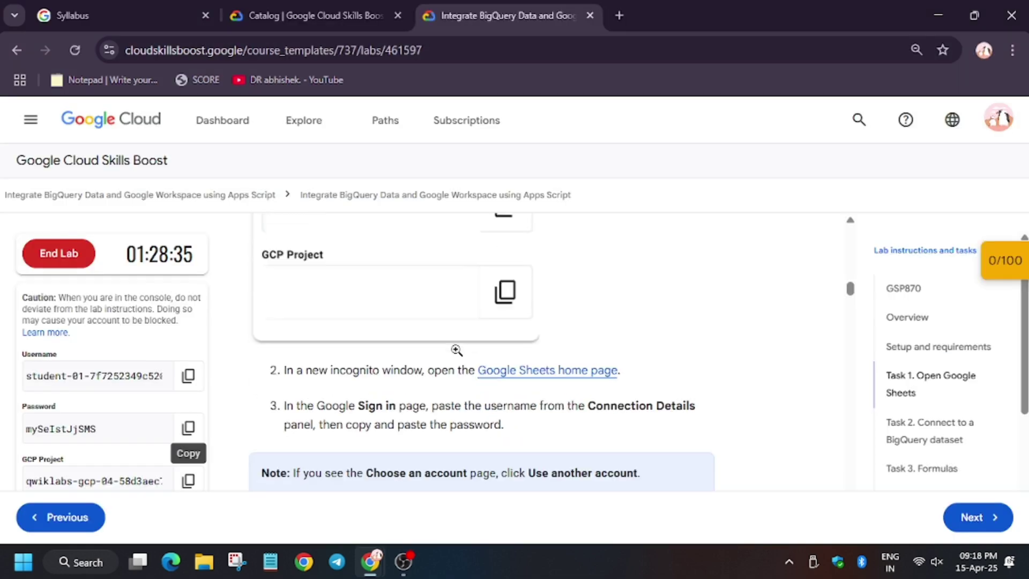
{"action": "scroll", "coordinate": [455, 351], "scroll_direction": "down", "scroll_amount": 3}
{"action": "key", "text": "alt+Tab"}
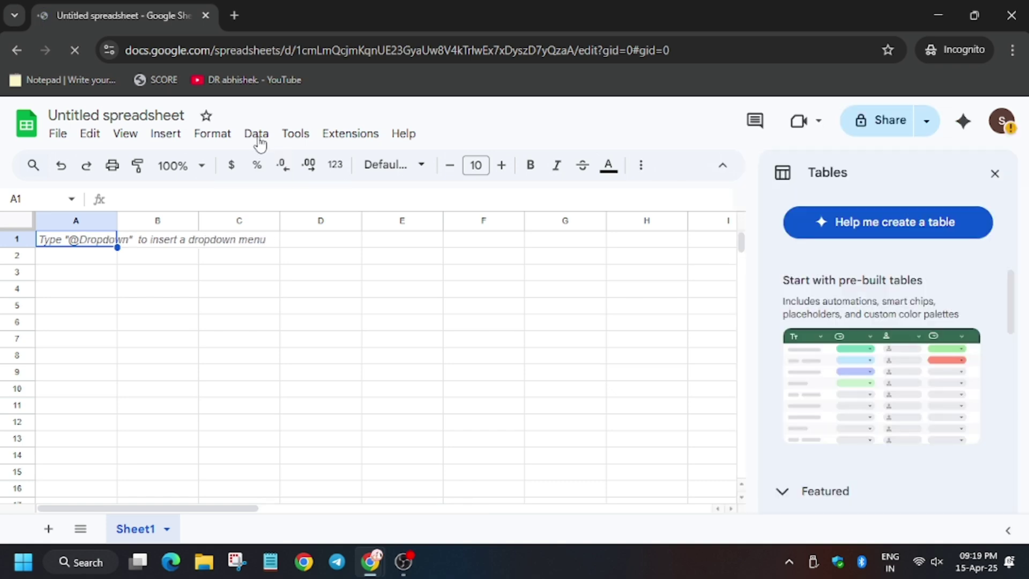
Choose Data > Data connectors > Connect to BigQuery in the blank spreadsheet.
{"action": "left_click", "coordinate": [259, 140]}
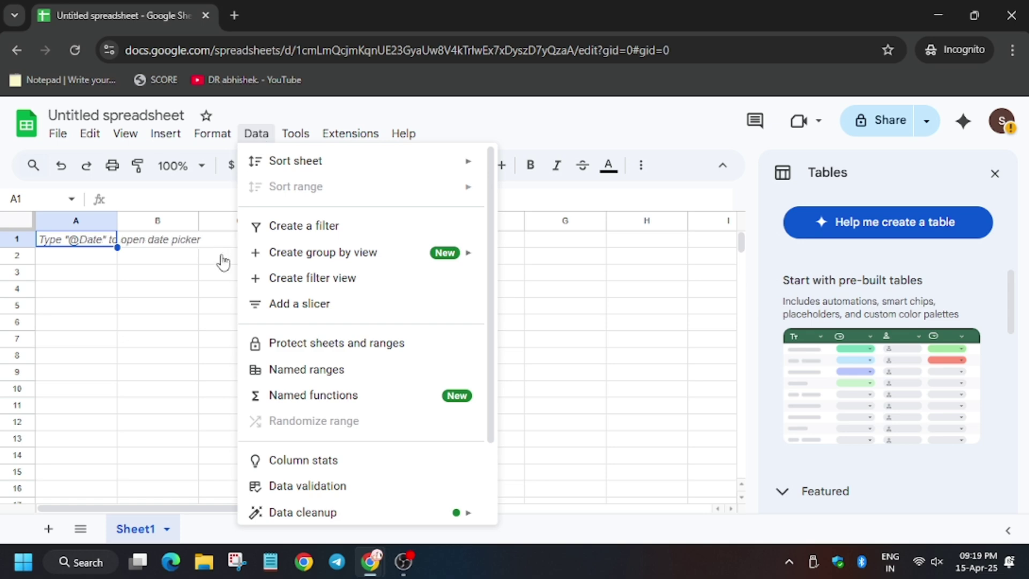
{"action": "scroll", "coordinate": [353, 483], "scroll_direction": "down", "scroll_amount": 2}
{"action": "mouse_move", "coordinate": [327, 514]}
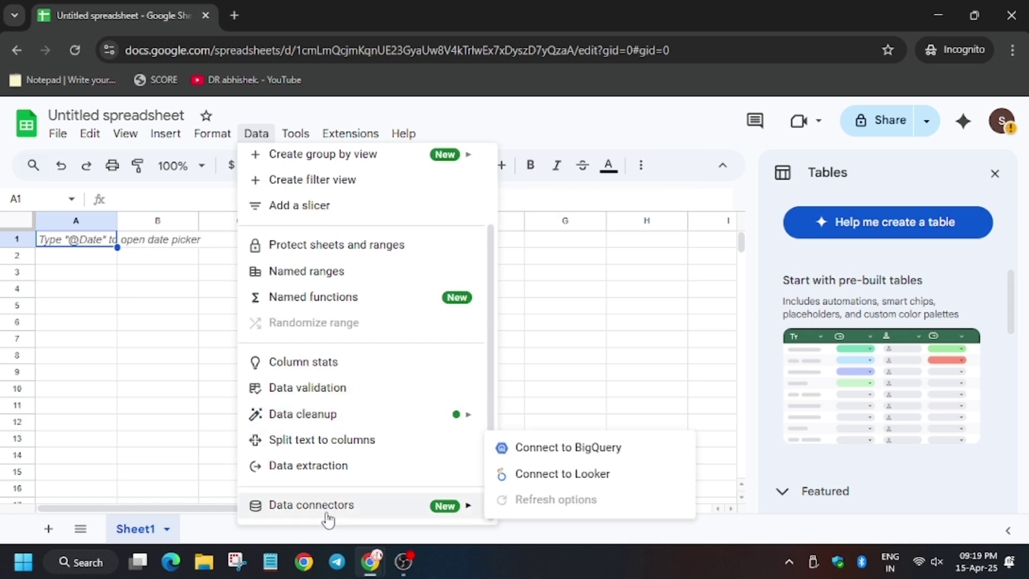
{"action": "left_click", "coordinate": [547, 452]}
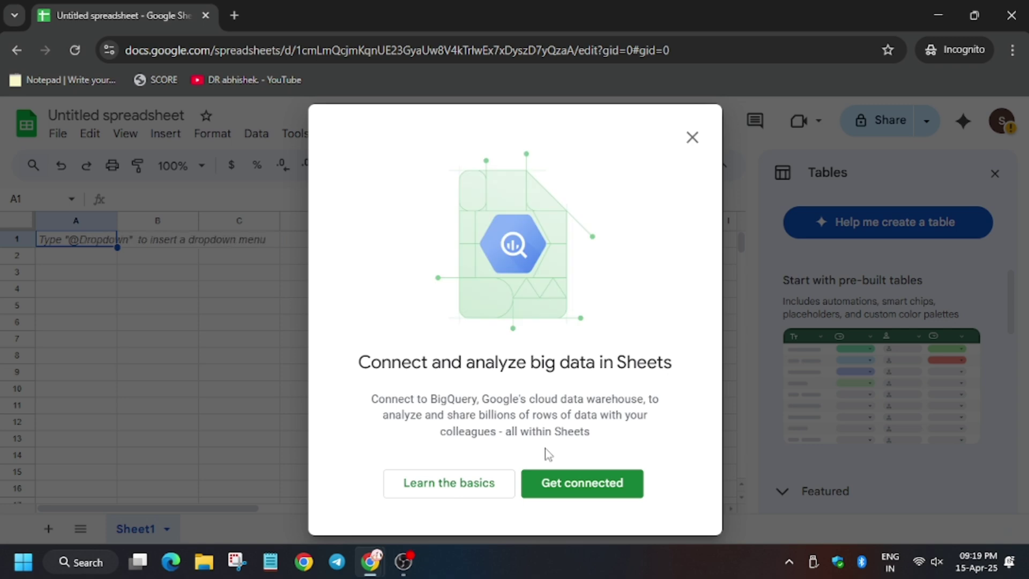
Start the BigQuery connection and copy the chicago_taxi_trips dataset name from the lab.
{"action": "left_click", "coordinate": [526, 492]}
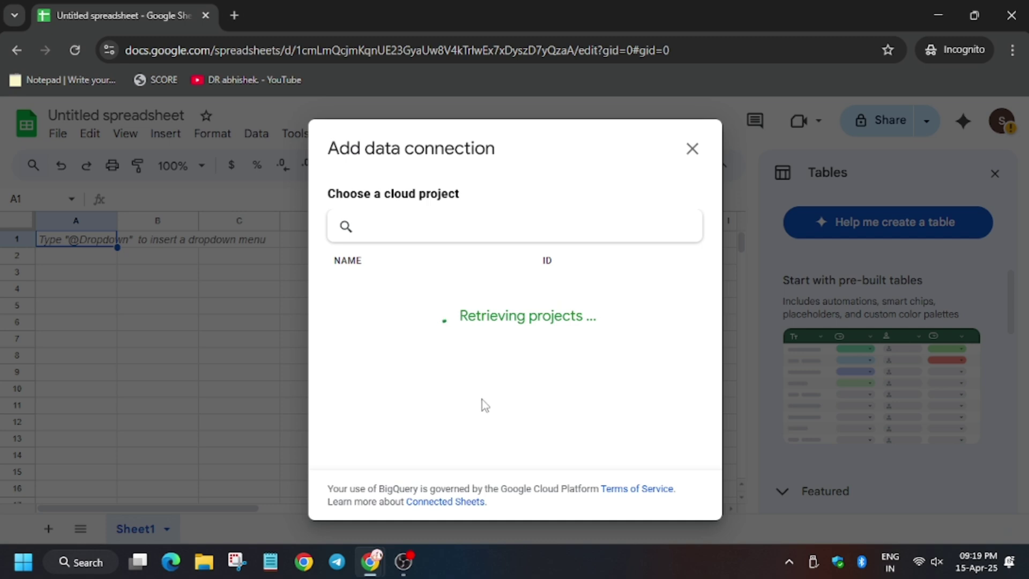
{"action": "key", "text": "alt+Tab"}
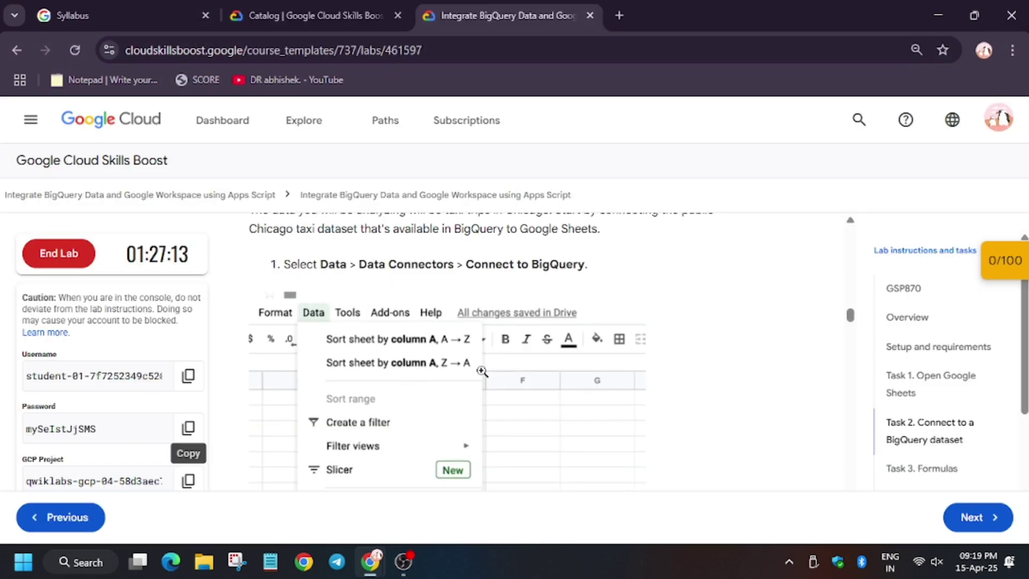
{"action": "scroll", "coordinate": [505, 322], "scroll_direction": "down", "scroll_amount": 5}
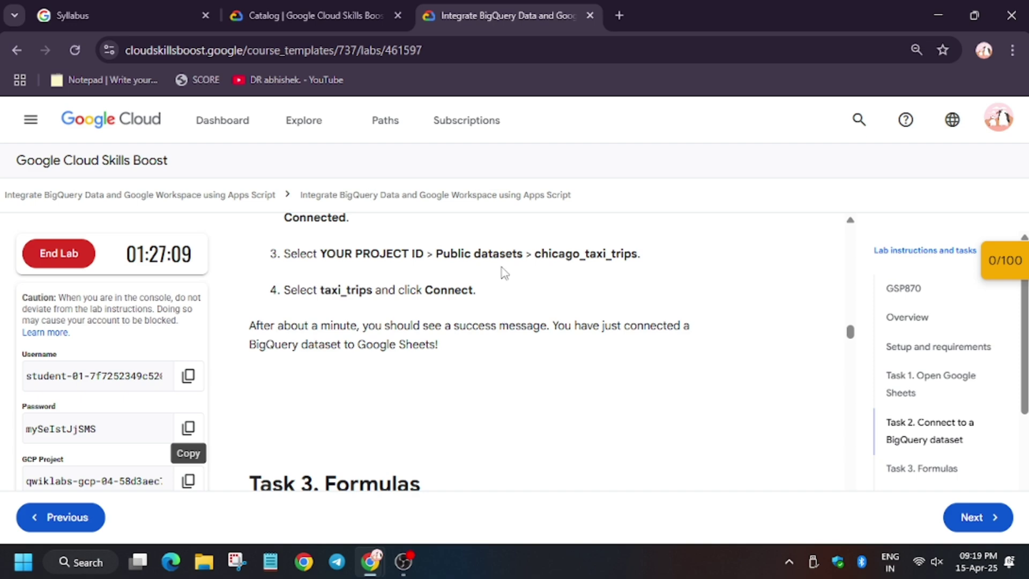
{"action": "left_click_drag", "start_coordinate": [537, 257], "coordinate": [660, 253]}
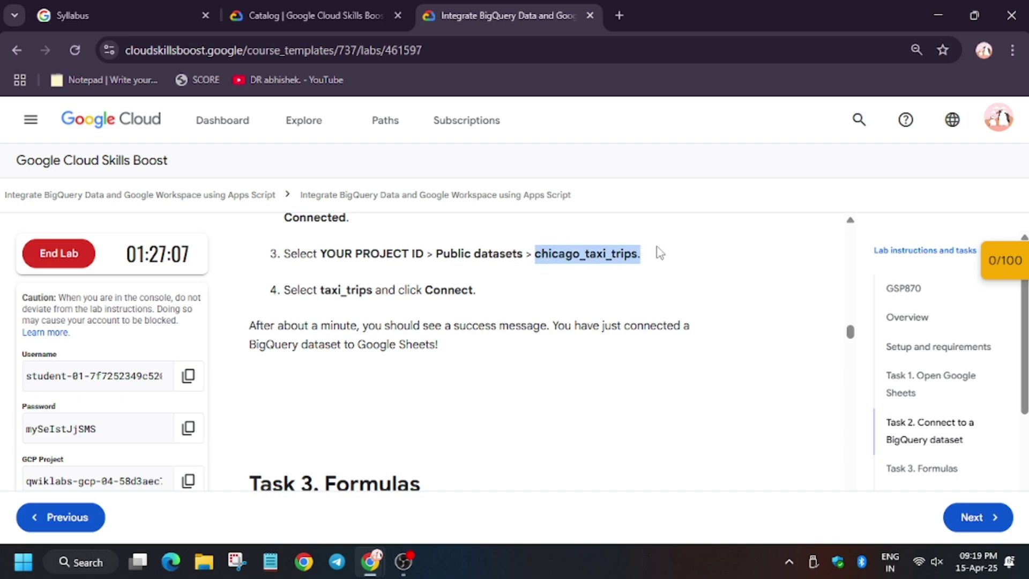
{"action": "key", "text": "alt+Tab"}
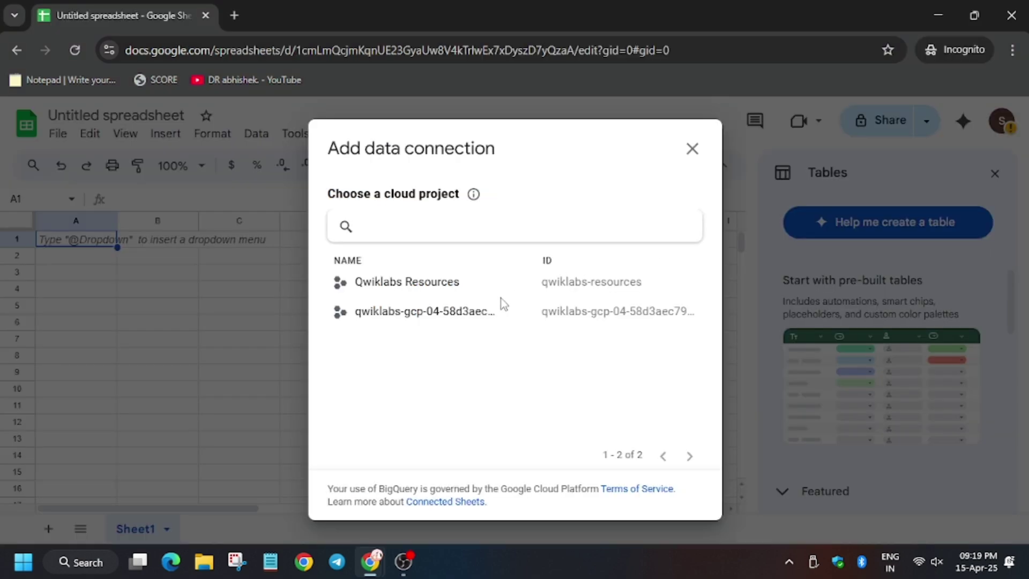
Find chicago_taxi_trips in Public datasets and connect its taxi_trips table.
{"action": "left_click", "coordinate": [469, 312]}
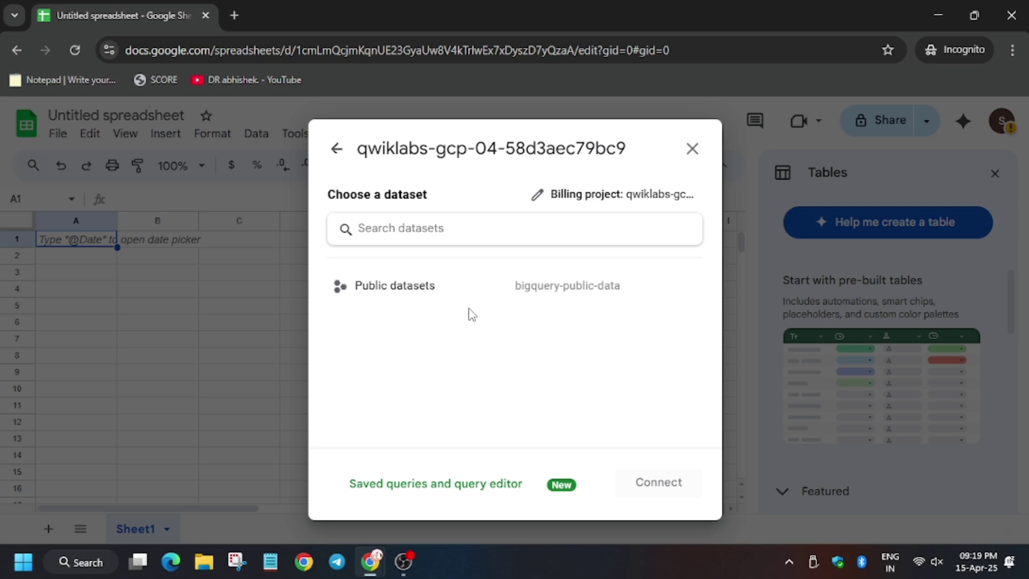
{"action": "left_click", "coordinate": [469, 288]}
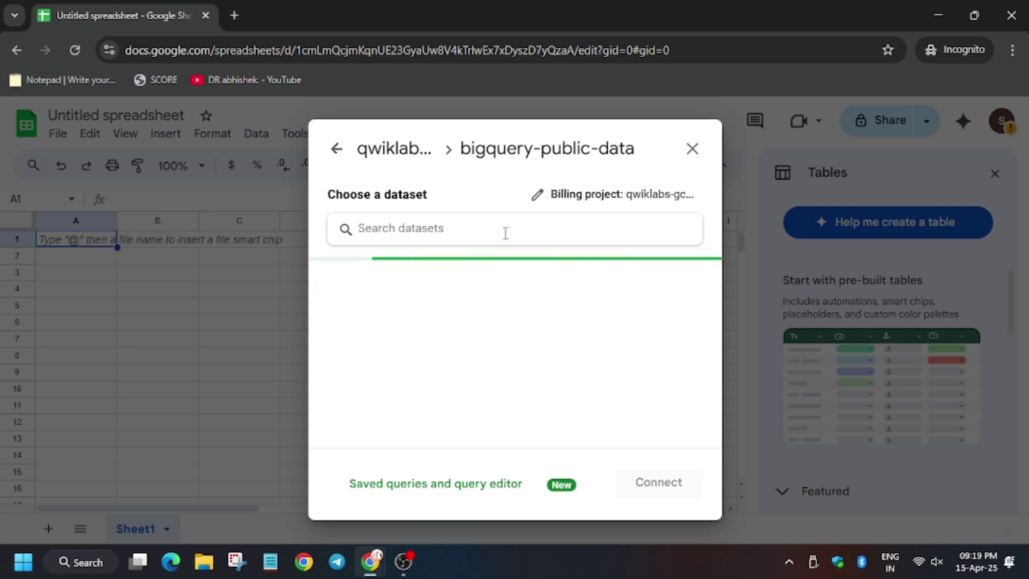
{"action": "key", "text": "ctrl+v"}
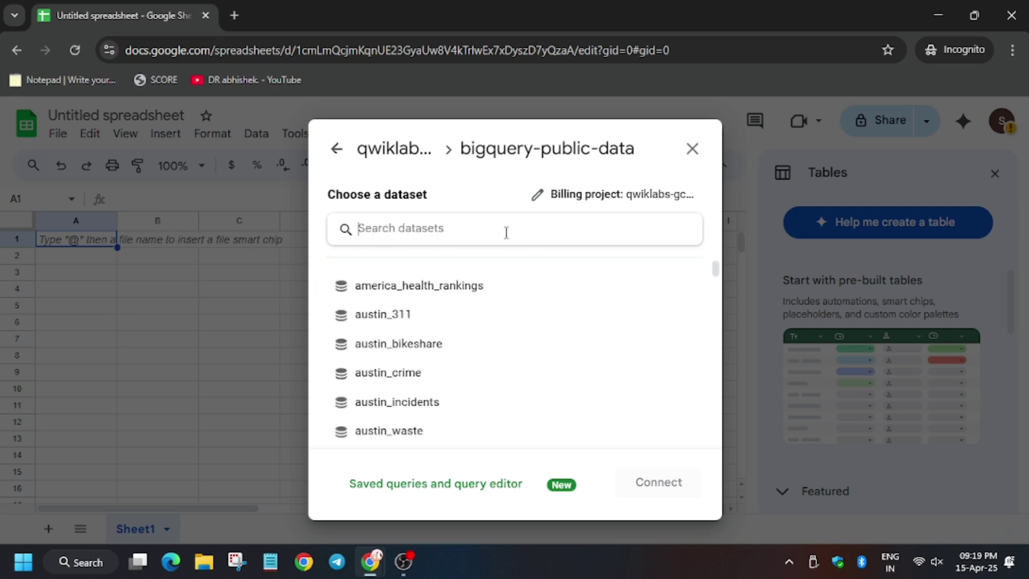
{"action": "key", "text": "ctrl+v"}
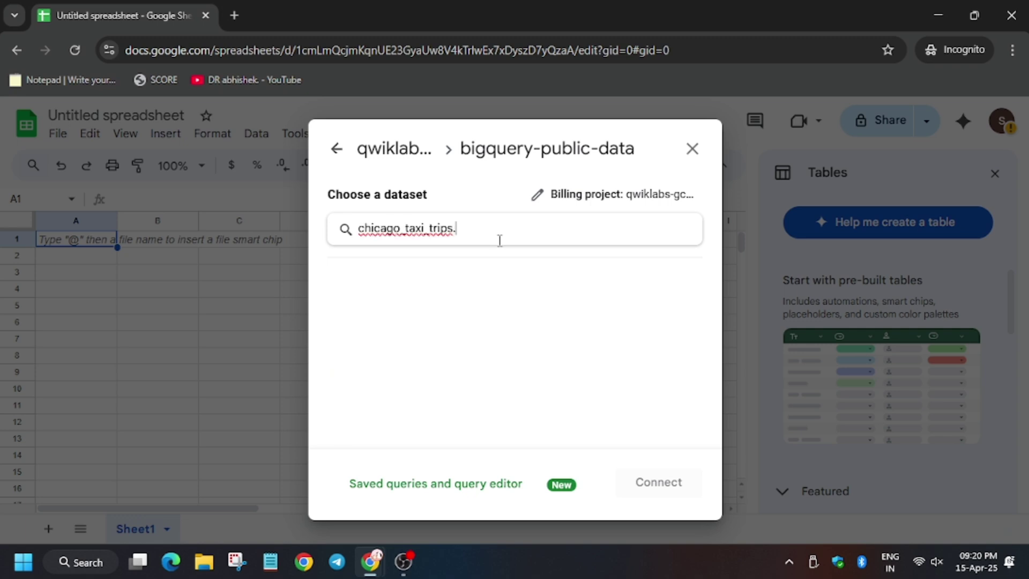
{"action": "left_click", "coordinate": [485, 290]}
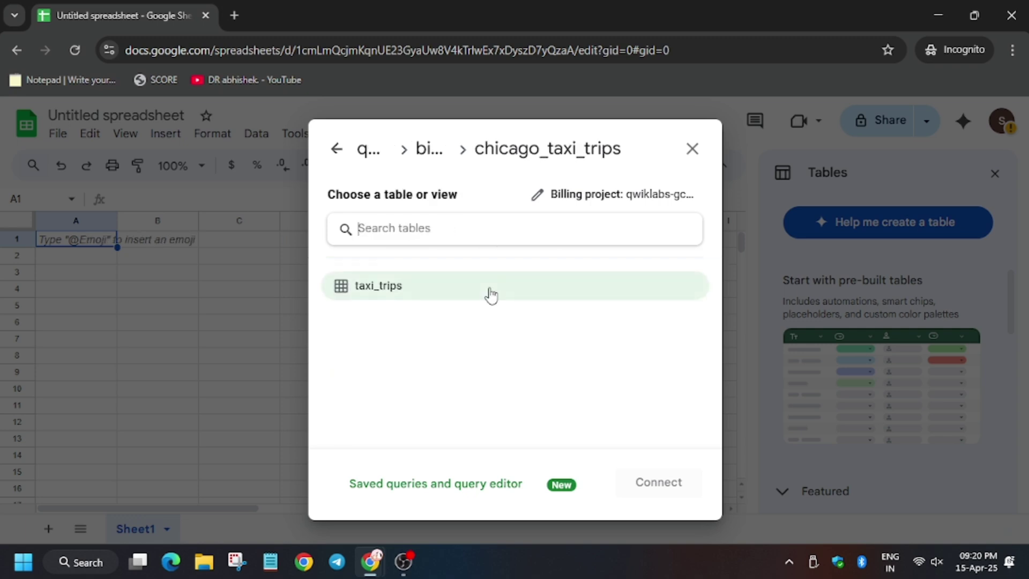
{"action": "left_click", "coordinate": [493, 295]}
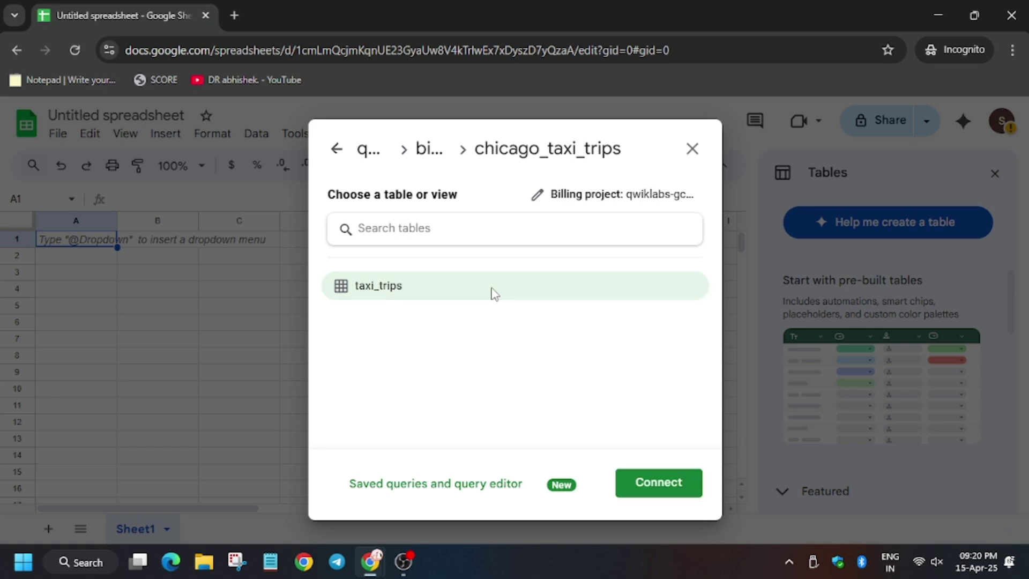
{"action": "left_click", "coordinate": [685, 494]}
Insert a COUNTUNIQUE function over taxi_trips on a new sheet, Sheet2.
{"action": "key", "text": "alt+Tab"}
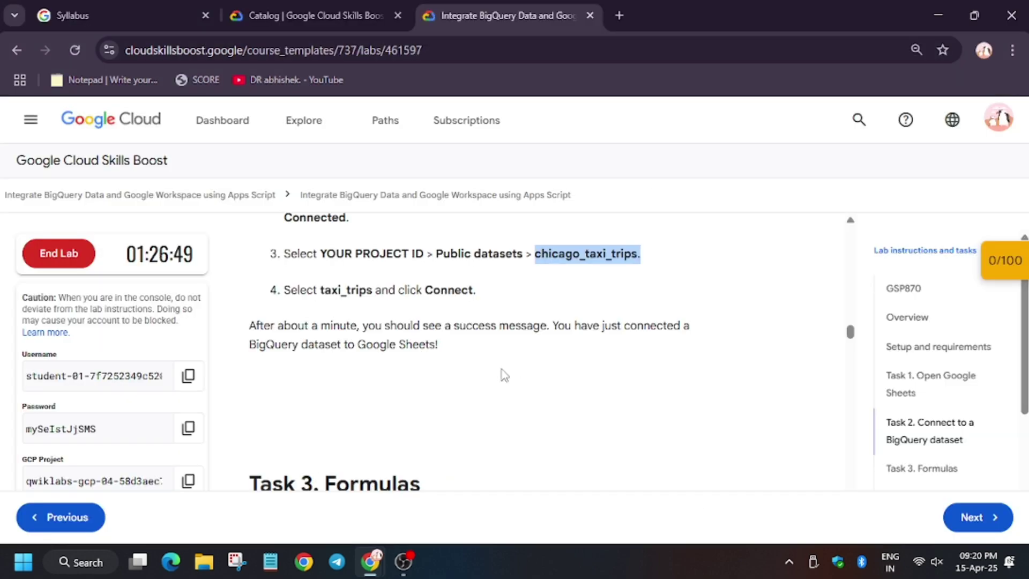
{"action": "scroll", "coordinate": [466, 399], "scroll_direction": "down", "scroll_amount": 5}
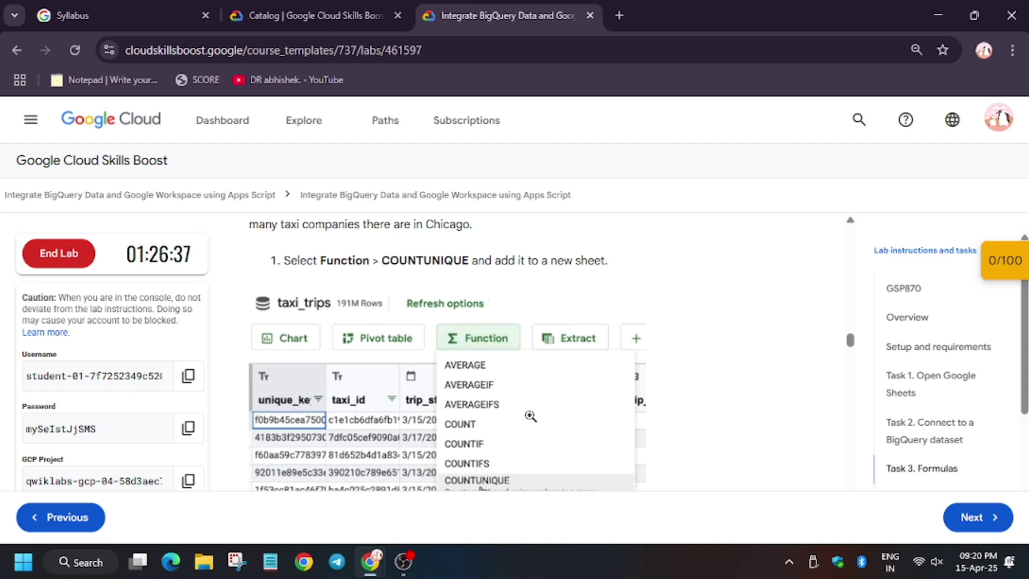
{"action": "scroll", "coordinate": [529, 416], "scroll_direction": "down", "scroll_amount": 3}
{"action": "scroll", "coordinate": [530, 416], "scroll_direction": "down", "scroll_amount": 2}
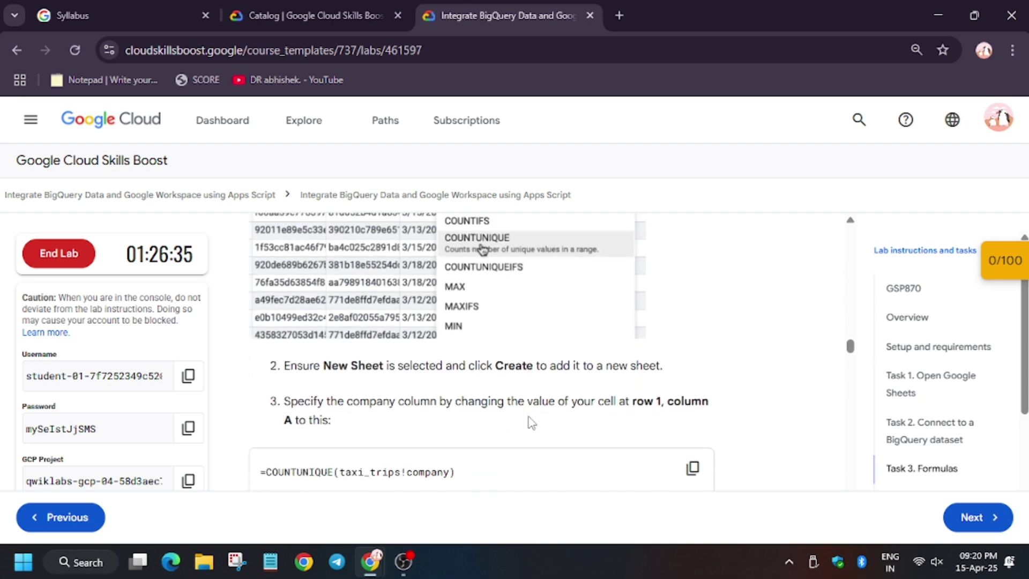
{"action": "key", "text": "alt+Tab"}
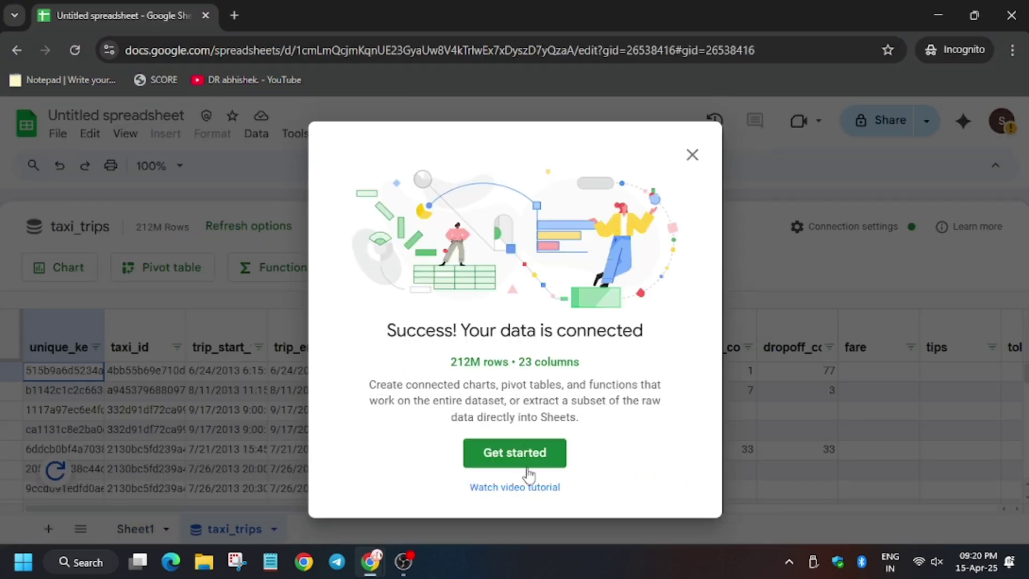
{"action": "left_click", "coordinate": [691, 155]}
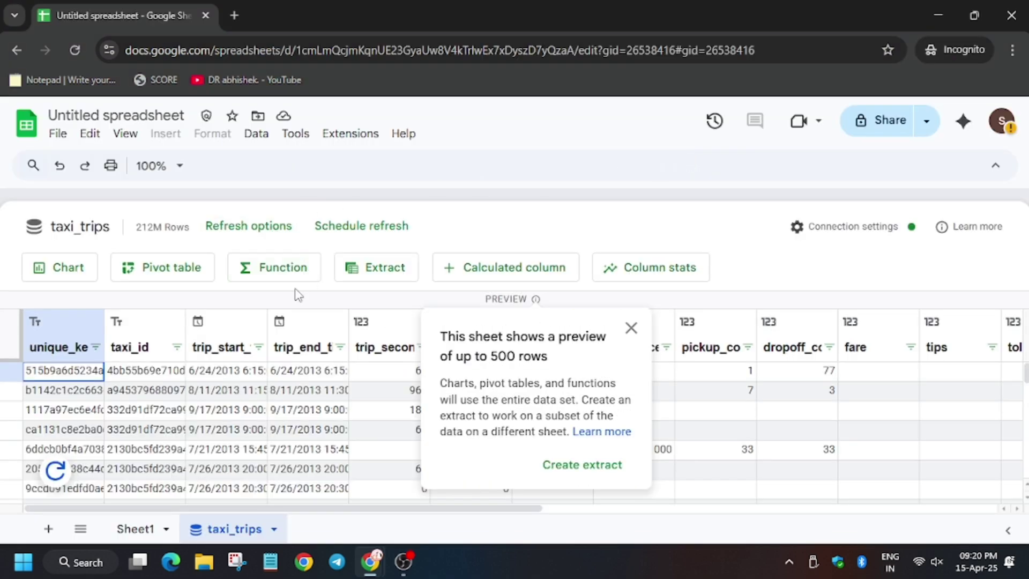
{"action": "left_click", "coordinate": [304, 271]}
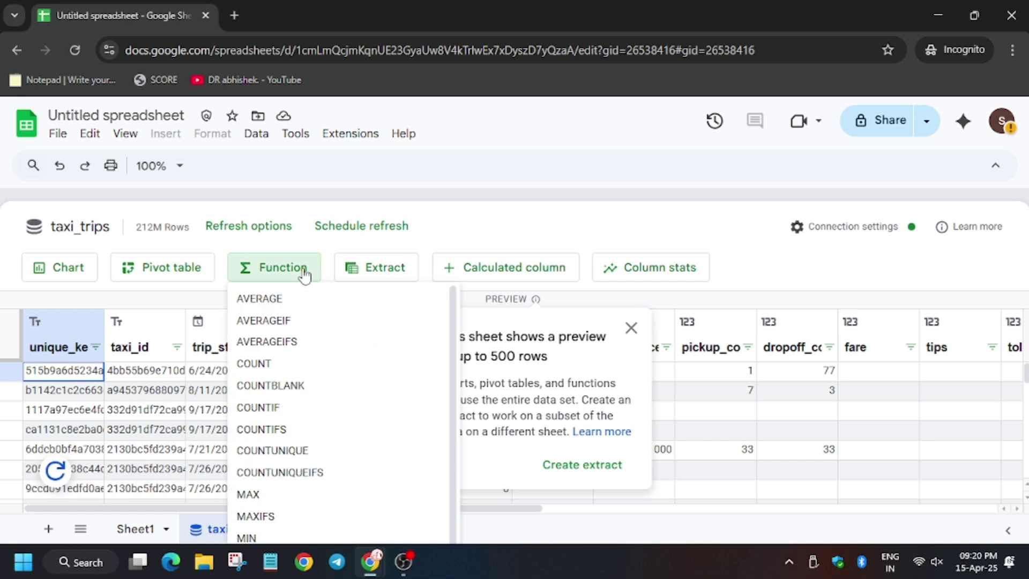
{"action": "left_click", "coordinate": [341, 456]}
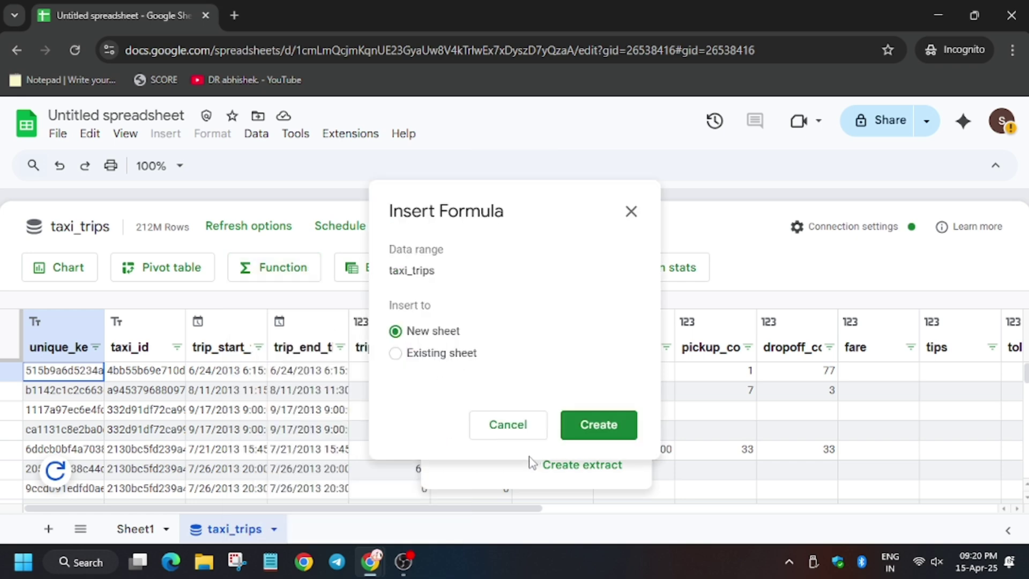
{"action": "left_click", "coordinate": [597, 426]}
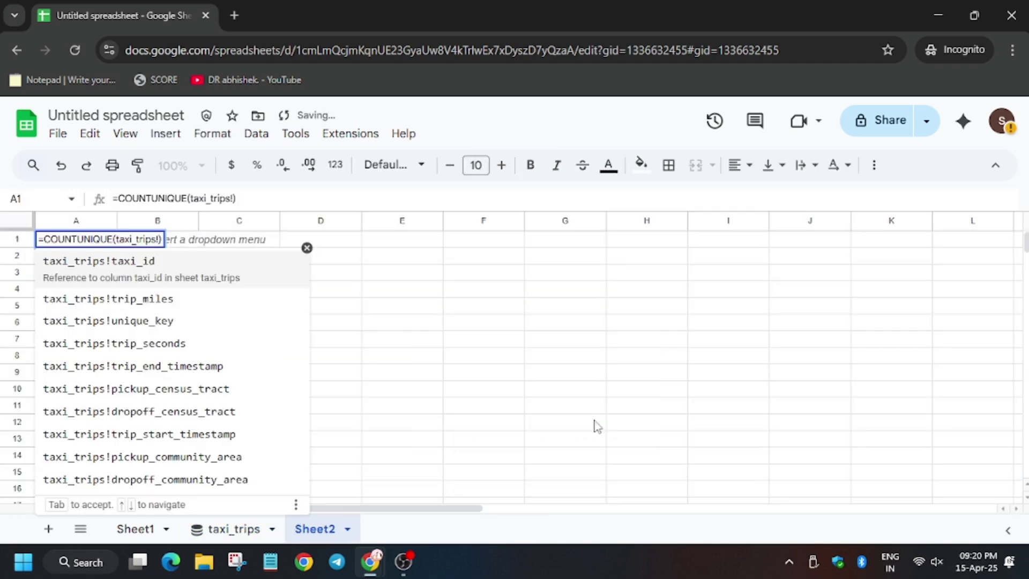
Replace A1's formula with =COUNTUNIQUE(taxi_trips!company) copied from the lab.
{"action": "key", "text": "alt+Tab"}
{"action": "scroll", "coordinate": [615, 418], "scroll_direction": "down", "scroll_amount": 1}
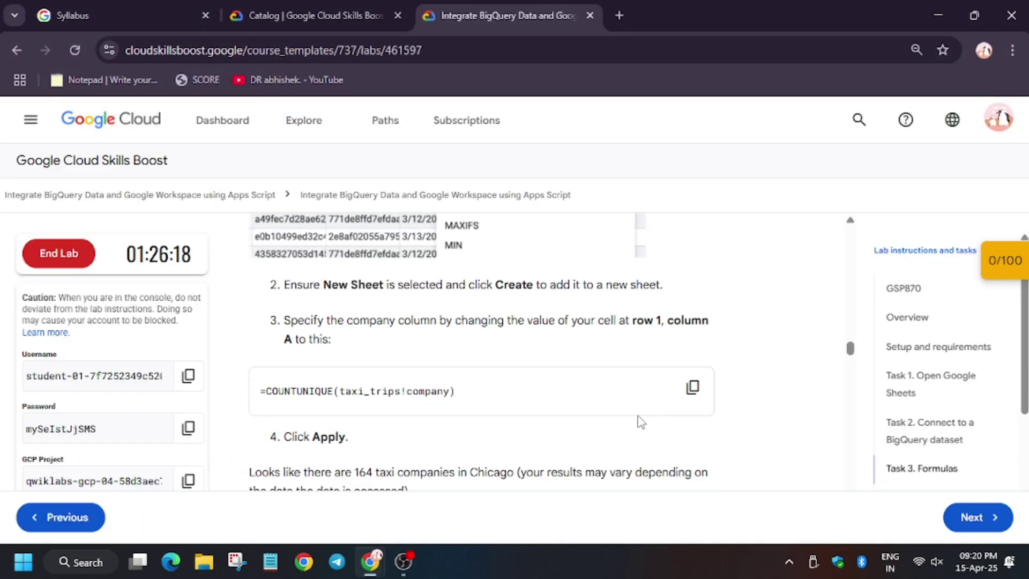
{"action": "left_click", "coordinate": [692, 387]}
{"action": "key", "text": "alt+Tab"}
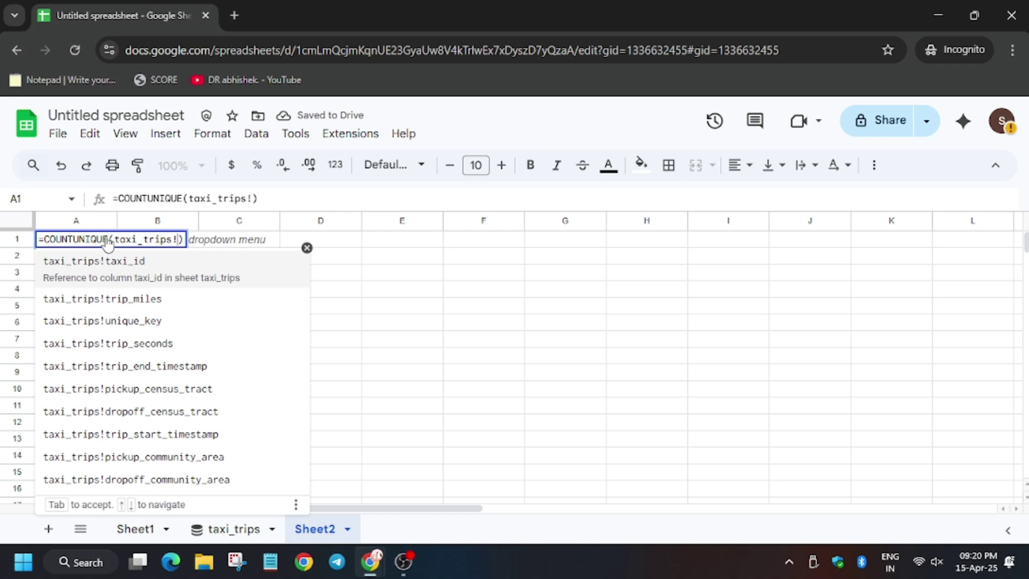
{"action": "double_click", "coordinate": [117, 239]}
{"action": "key", "text": "ctrl+a"}
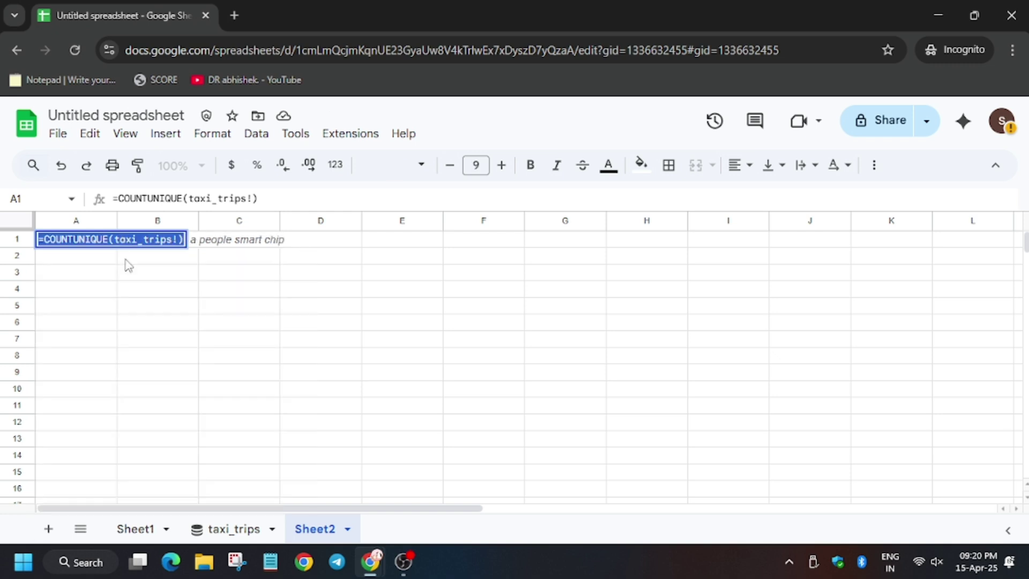
{"action": "key", "text": "BackSpace"}
{"action": "key", "text": "ctrl+v"}
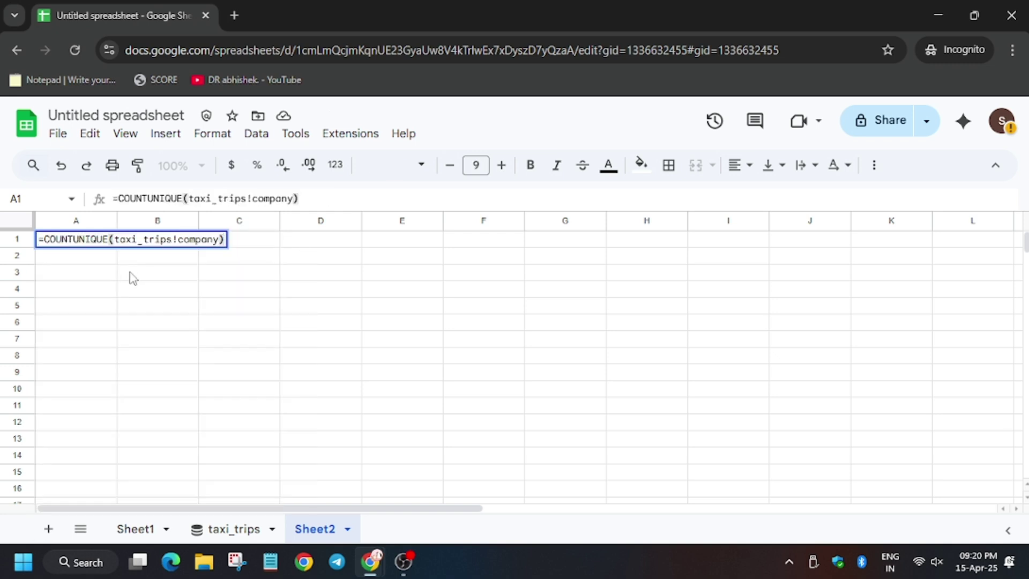
{"action": "left_click", "coordinate": [147, 270]}
Copy the =COUNTIF(taxi_trips!tips,">0") formula from the lab instructions.
{"action": "key", "text": "alt+Tab"}
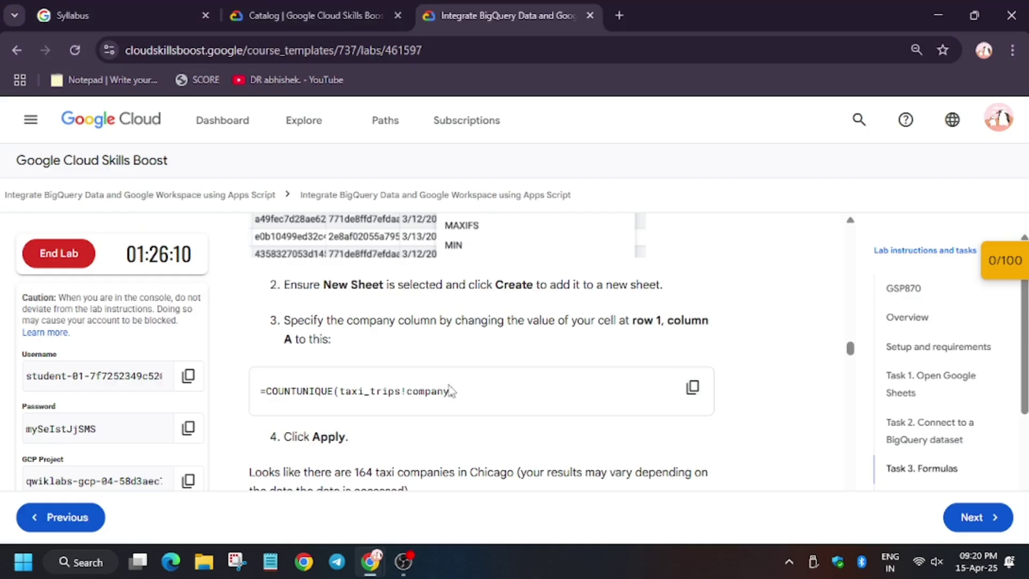
{"action": "scroll", "coordinate": [465, 394], "scroll_direction": "down", "scroll_amount": 3}
{"action": "scroll", "coordinate": [465, 394], "scroll_direction": "down", "scroll_amount": 2}
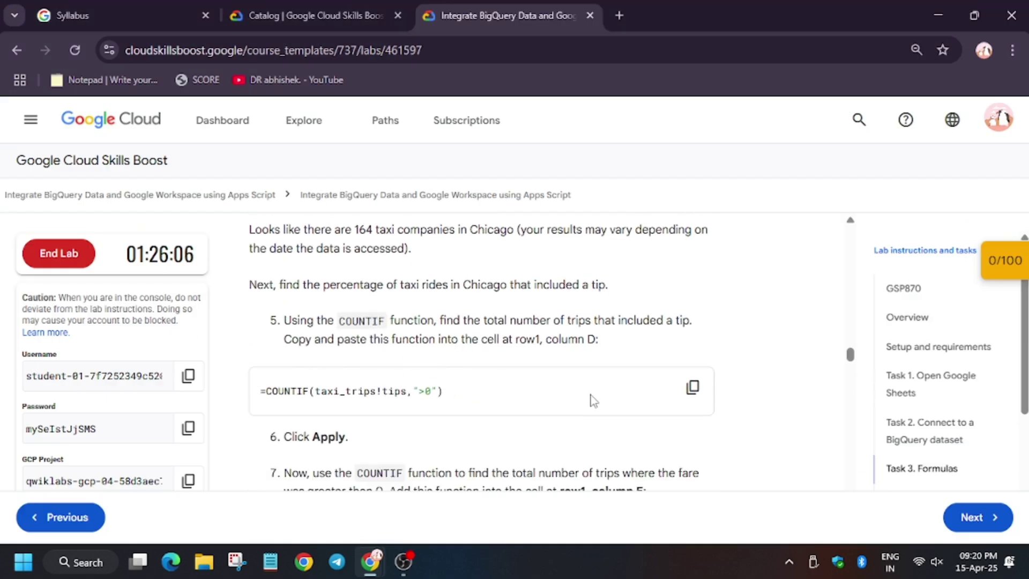
{"action": "left_click", "coordinate": [692, 387]}
{"action": "key", "text": "alt+Tab"}
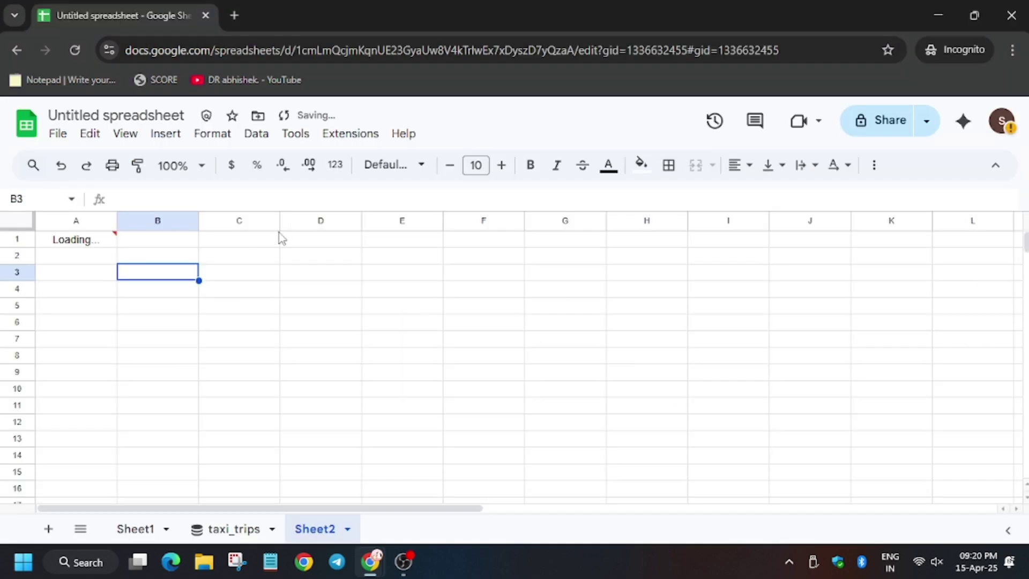
Enter =COUNTIF(taxi_trips!tips,">0") in D1 and apply both the A1 and D1 formulas.
{"action": "left_click", "coordinate": [329, 244]}
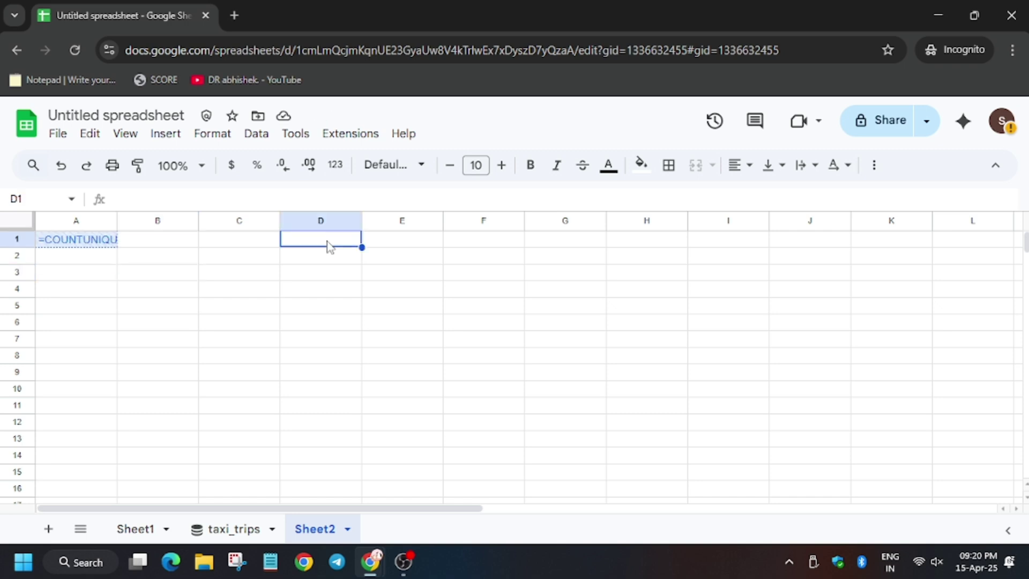
{"action": "key", "text": "ctrl+v"}
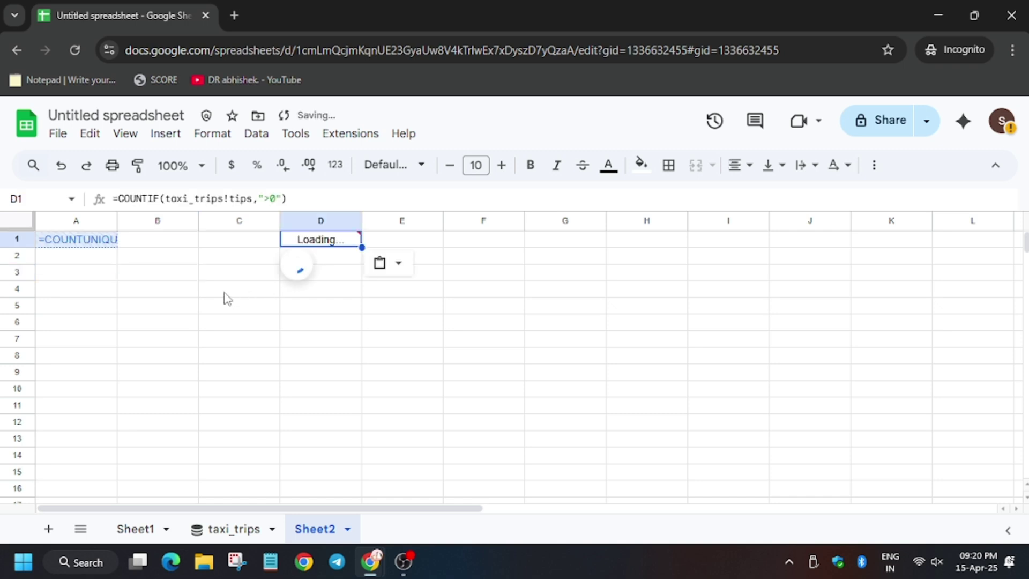
{"action": "left_click", "coordinate": [225, 293]}
{"action": "left_click", "coordinate": [83, 267]}
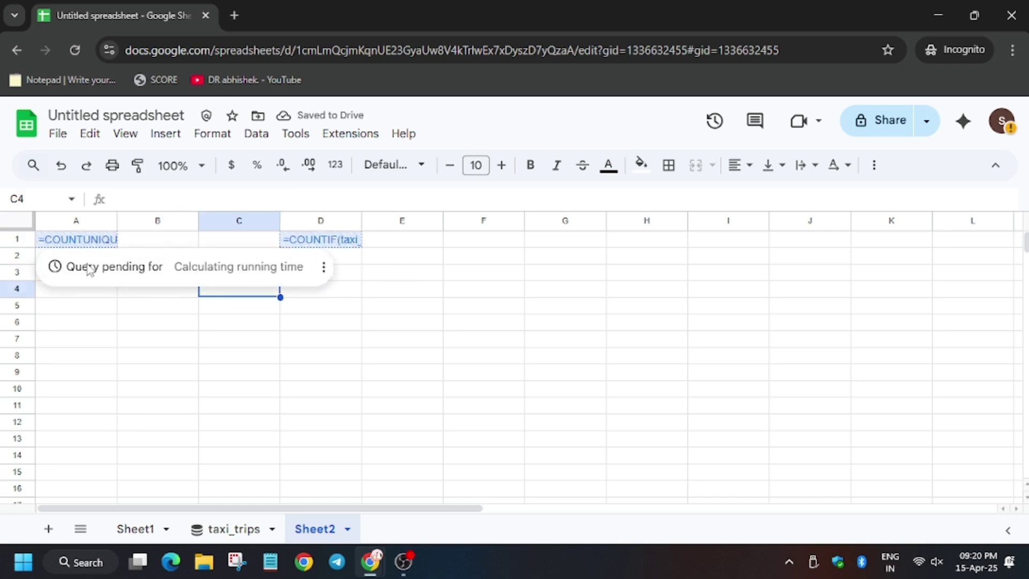
{"action": "left_click", "coordinate": [339, 239]}
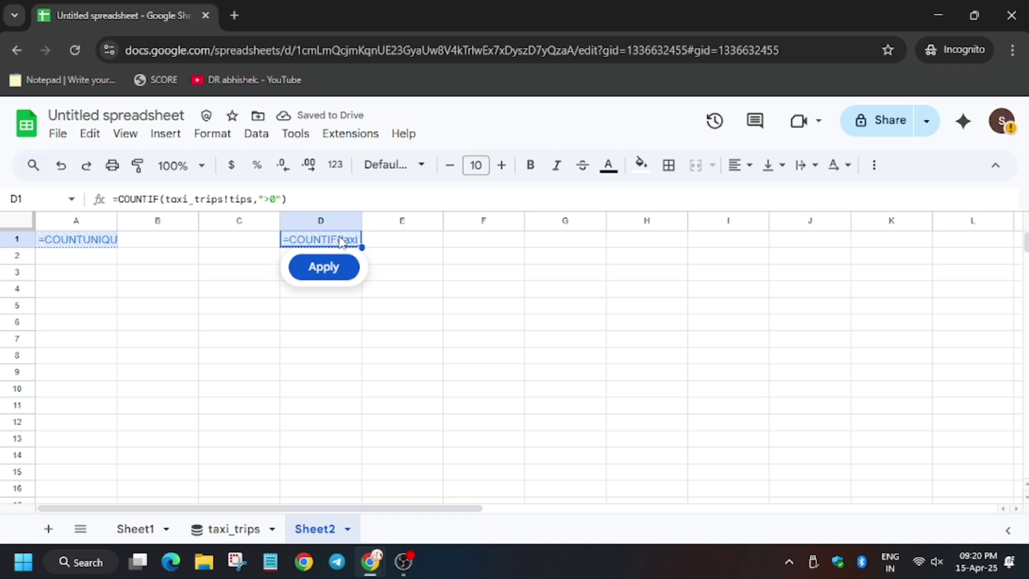
{"action": "left_click", "coordinate": [329, 274]}
Refresh the D1 tips count to show 83319610, with A1 at 176 companies.
{"action": "left_click", "coordinate": [239, 374]}
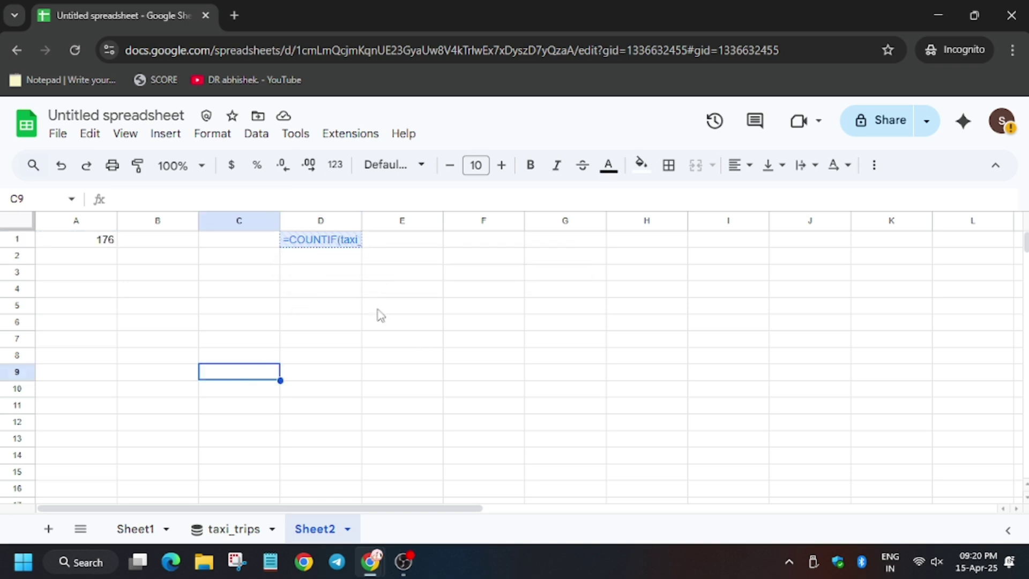
{"action": "mouse_move", "coordinate": [311, 242]}
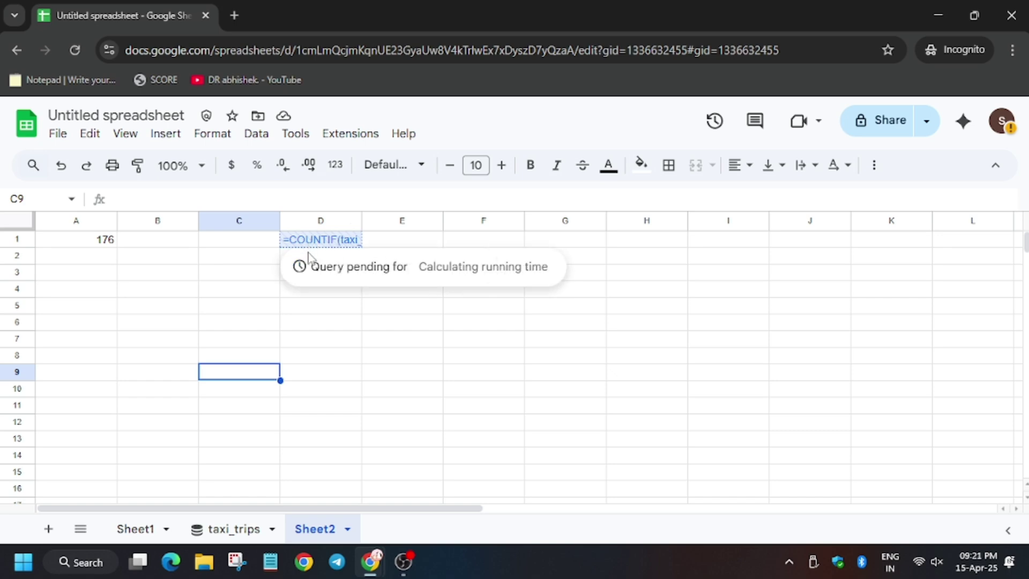
{"action": "left_click", "coordinate": [303, 265]}
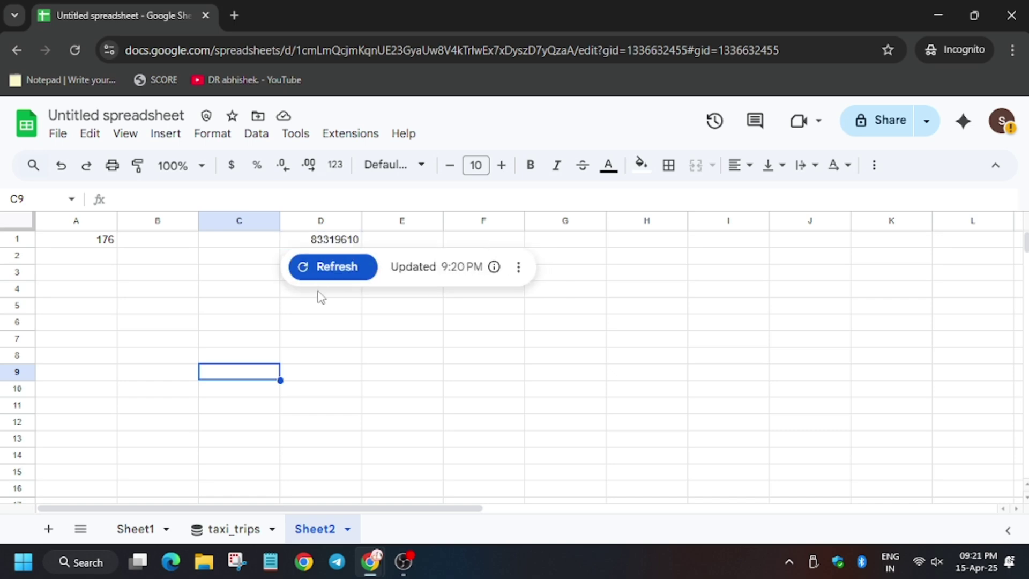
{"action": "key", "text": "alt+Tab"}
{"action": "scroll", "coordinate": [445, 393], "scroll_direction": "down", "scroll_amount": 5}
Run the formulas-task progress check, which flags the missing fare COUNTIF.
{"action": "scroll", "coordinate": [445, 394], "scroll_direction": "down", "scroll_amount": 3}
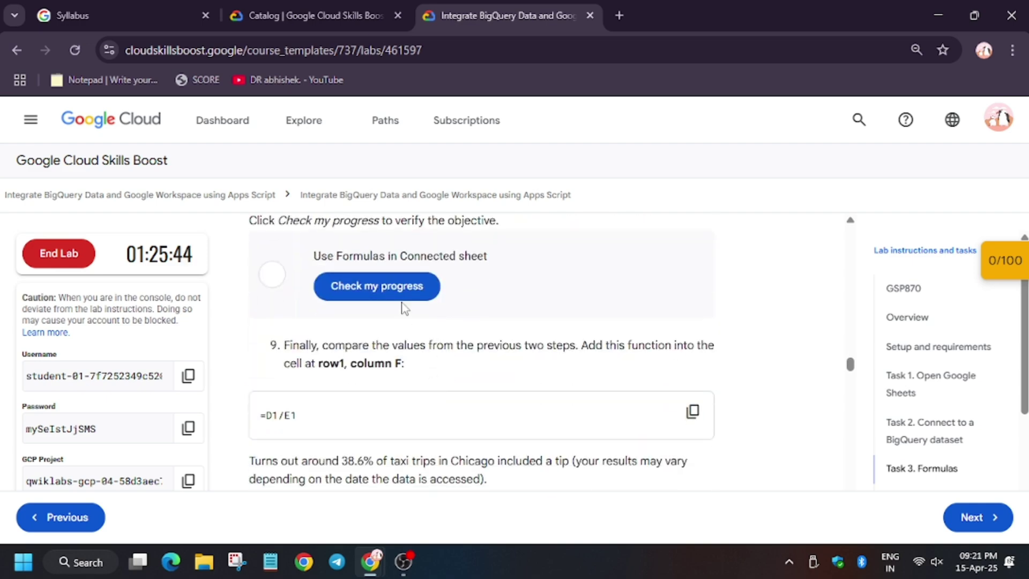
{"action": "left_click", "coordinate": [406, 284]}
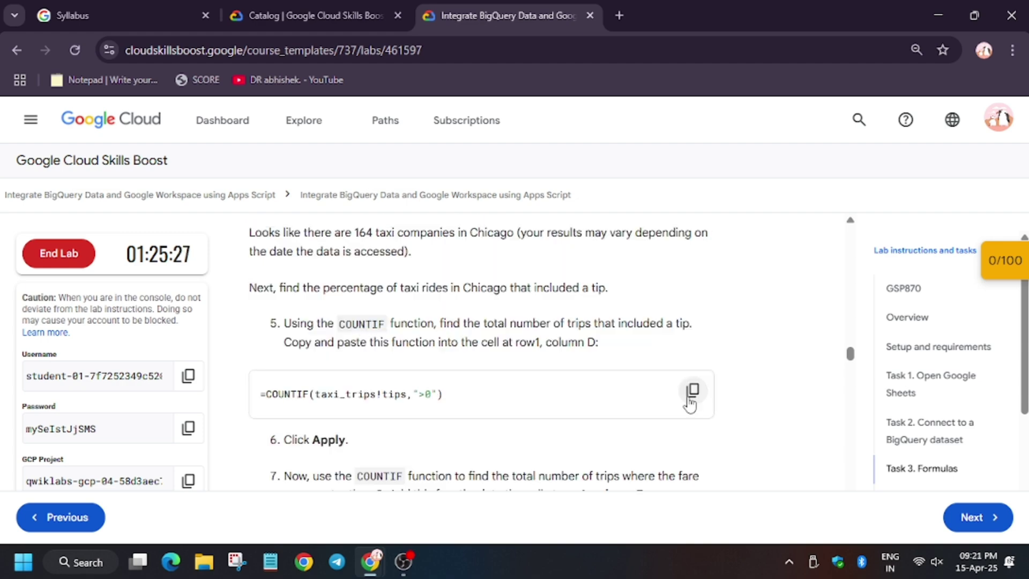
{"action": "scroll", "coordinate": [690, 404], "scroll_direction": "down", "scroll_amount": 3}
{"action": "scroll", "coordinate": [690, 405], "scroll_direction": "up", "scroll_amount": 6}
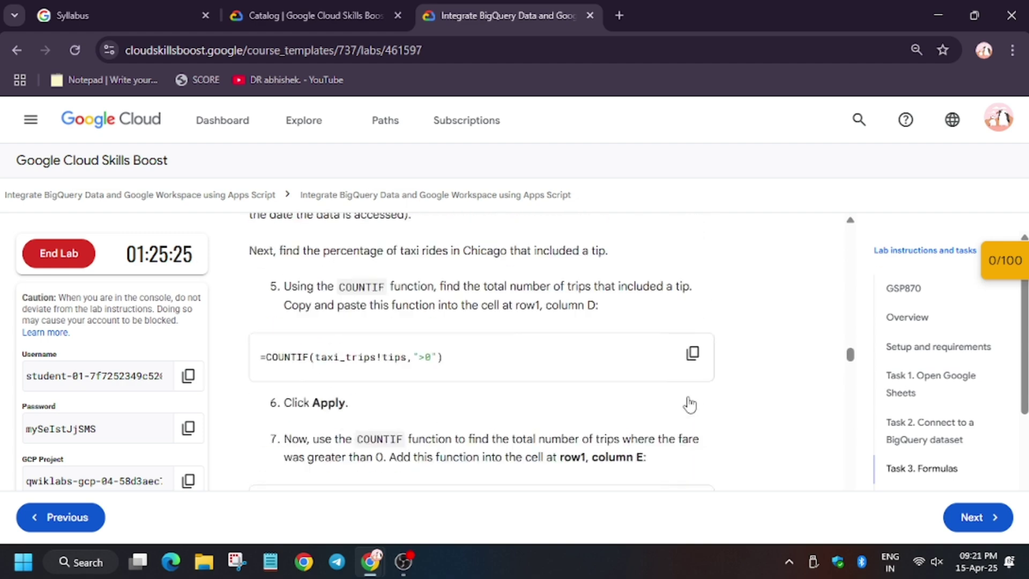
{"action": "scroll", "coordinate": [690, 405], "scroll_direction": "up", "scroll_amount": 1}
{"action": "scroll", "coordinate": [691, 400], "scroll_direction": "down", "scroll_amount": 2}
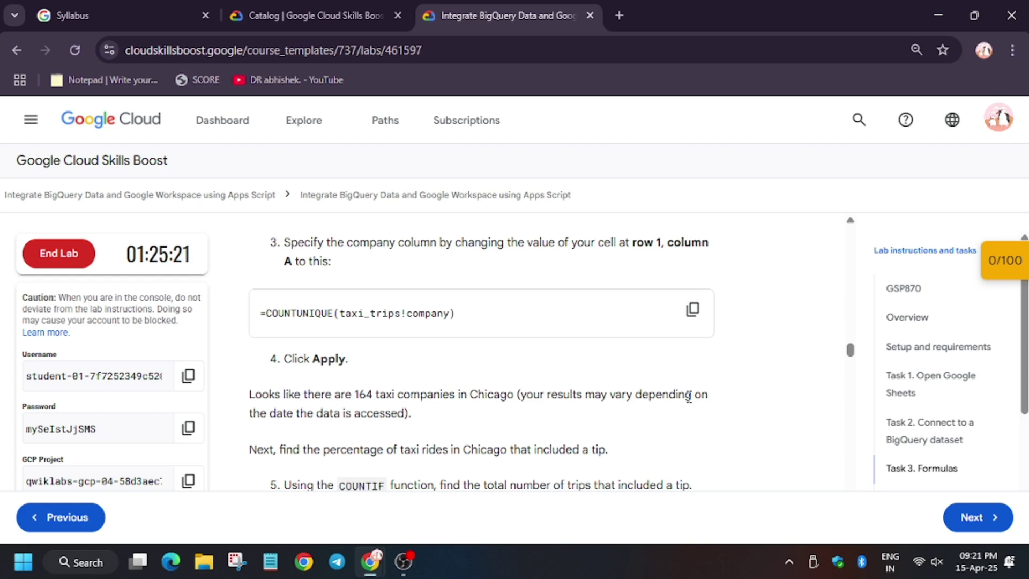
{"action": "key", "text": "alt+Tab"}
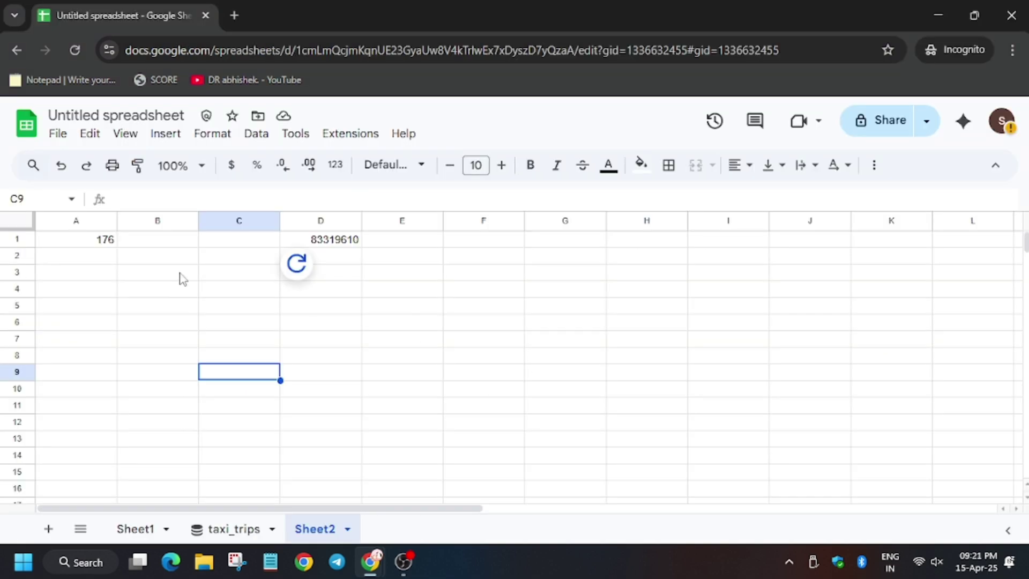
Paste the tips COUNTIF into B1, giving 83319610.
{"action": "left_click", "coordinate": [183, 244]}
{"action": "key", "text": "ctrl+v"}
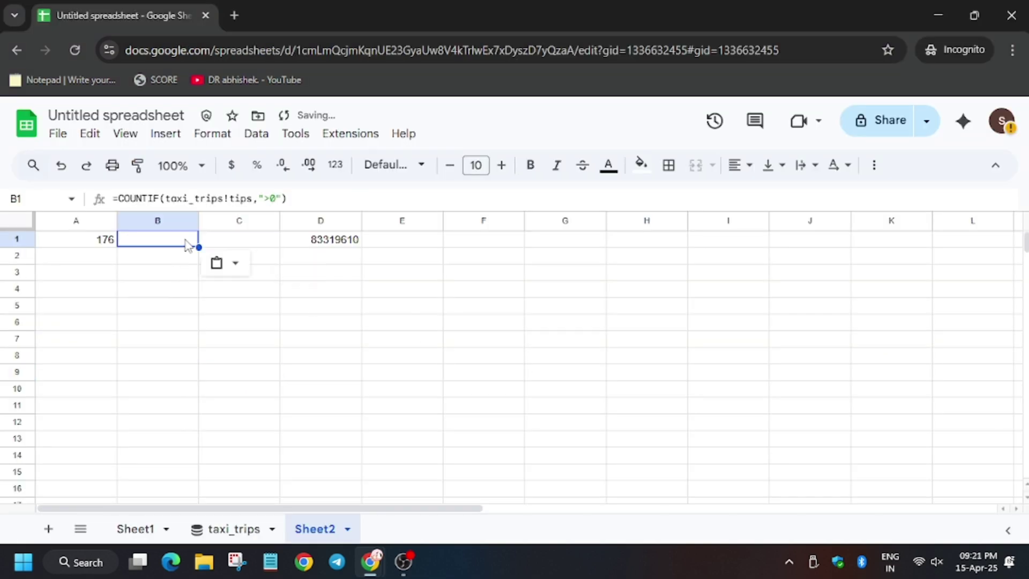
{"action": "left_click", "coordinate": [183, 357]}
Re-copy the tips COUNTIF from the lab and paste it into C1, also 83319610.
{"action": "key", "text": "alt+Tab"}
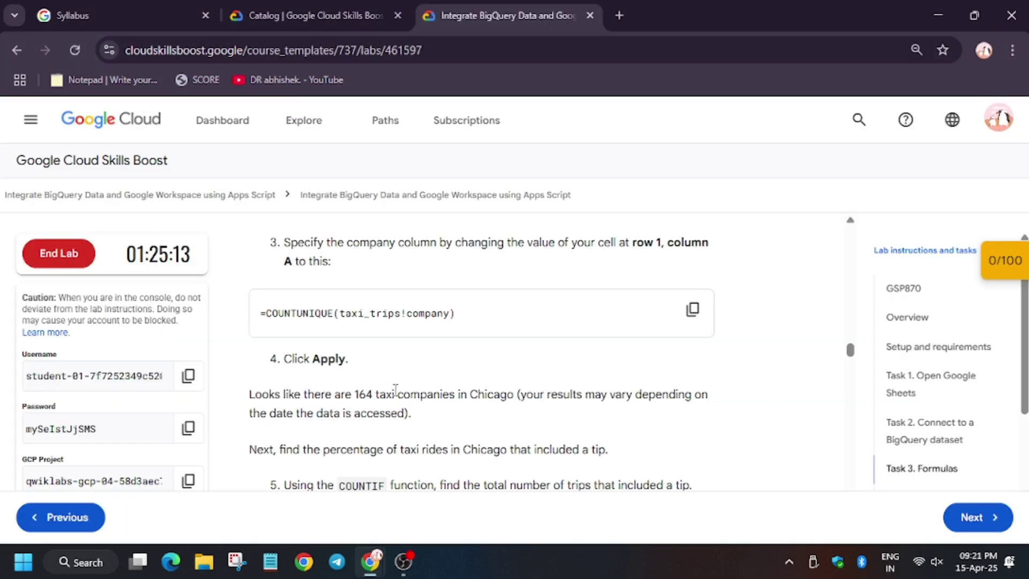
{"action": "scroll", "coordinate": [396, 389], "scroll_direction": "down", "scroll_amount": 3}
{"action": "left_click", "coordinate": [692, 389]}
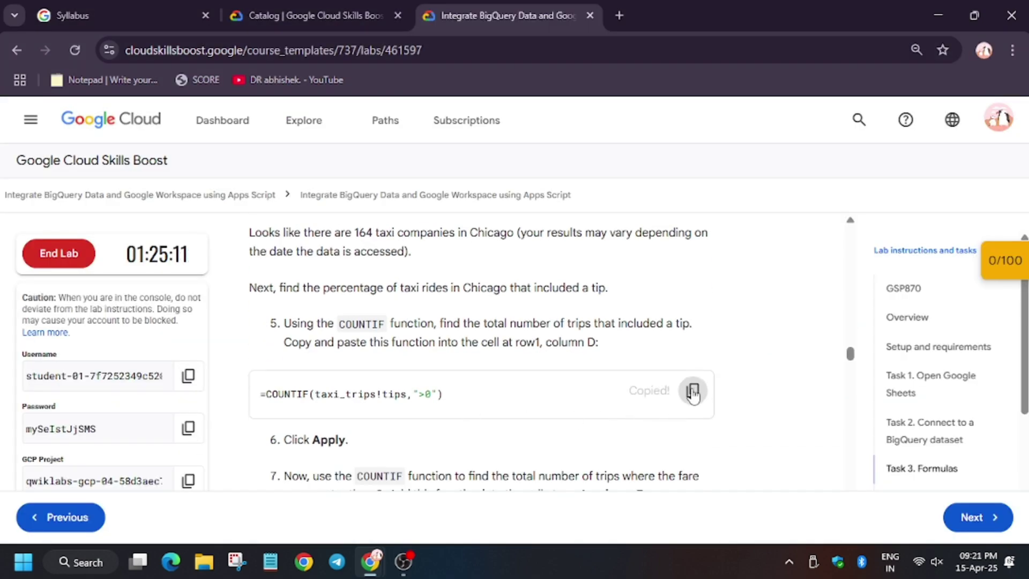
{"action": "key", "text": "alt+Tab"}
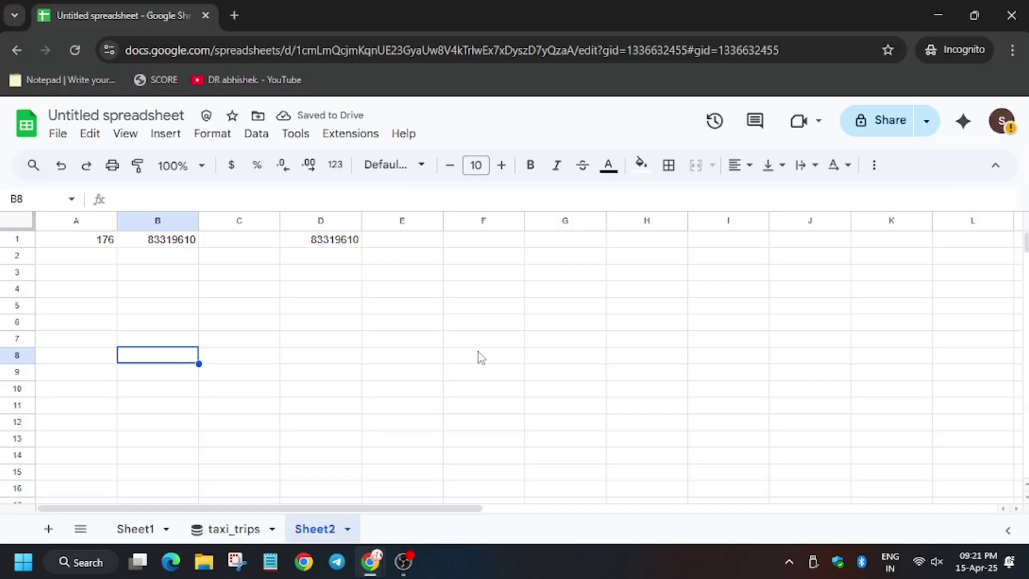
{"action": "left_click", "coordinate": [261, 246]}
{"action": "key", "text": "ctrl+v"}
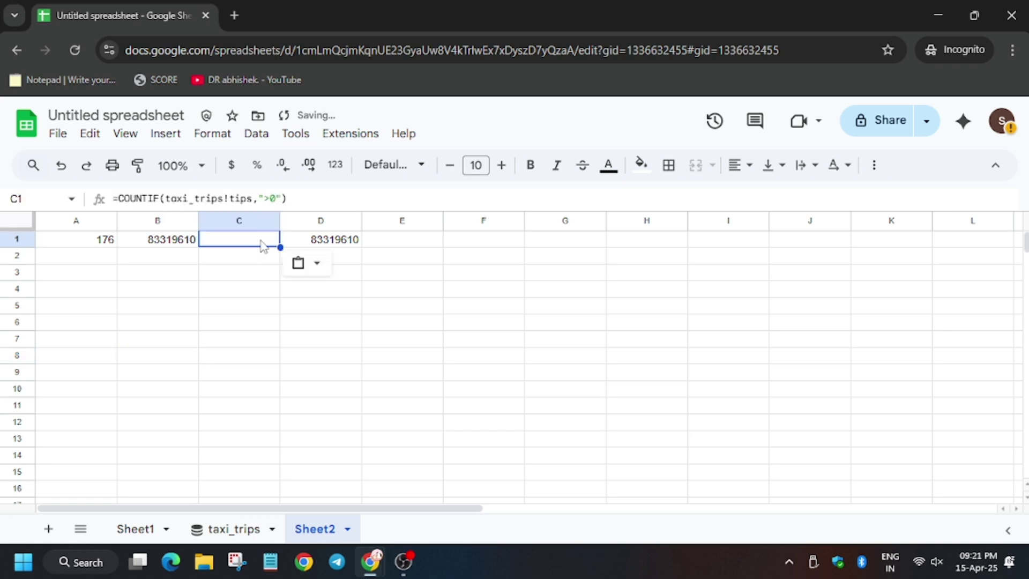
{"action": "left_click", "coordinate": [263, 370]}
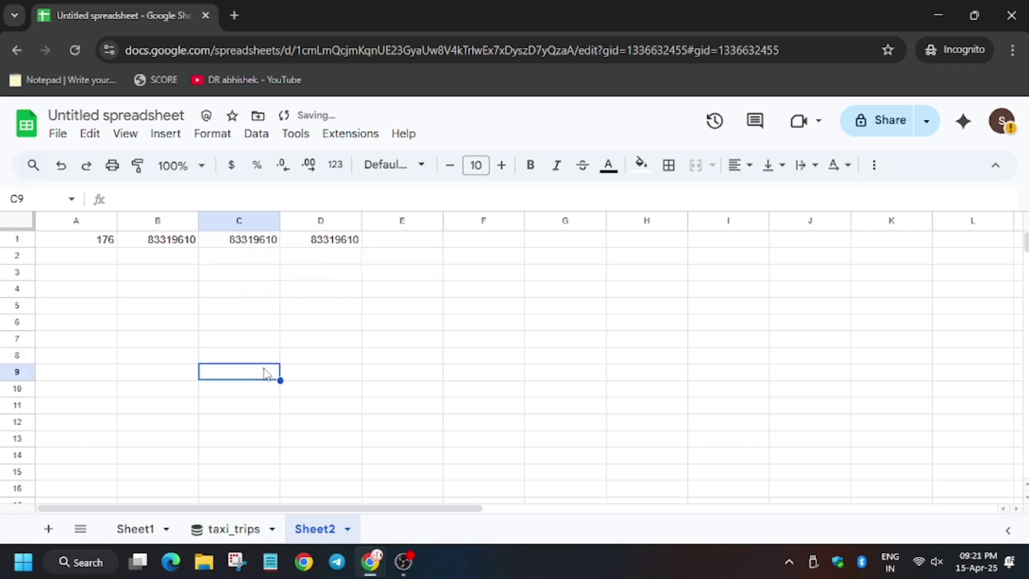
Copy the fare-count COUNTIF formula from the lab instructions.
{"action": "key", "text": "alt+Tab"}
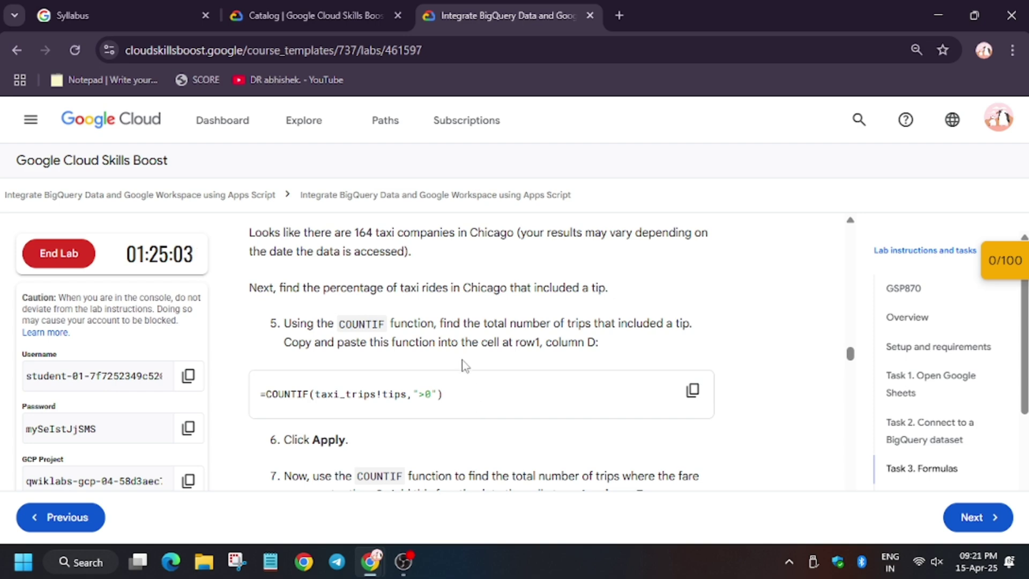
{"action": "scroll", "coordinate": [465, 366], "scroll_direction": "up", "scroll_amount": 3}
{"action": "scroll", "coordinate": [465, 366], "scroll_direction": "down", "scroll_amount": 7}
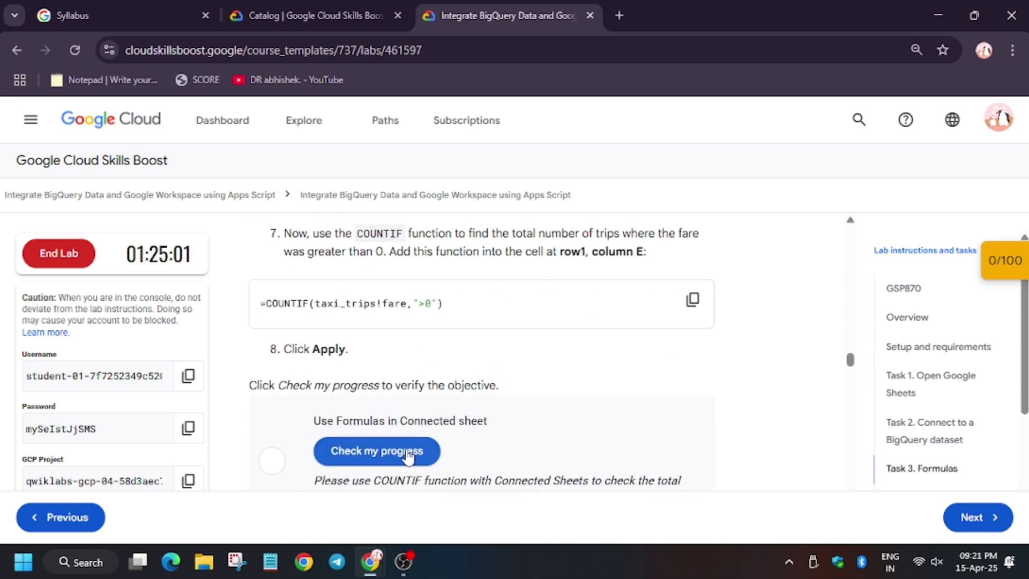
{"action": "left_click", "coordinate": [680, 309]}
{"action": "key", "text": "alt+Tab"}
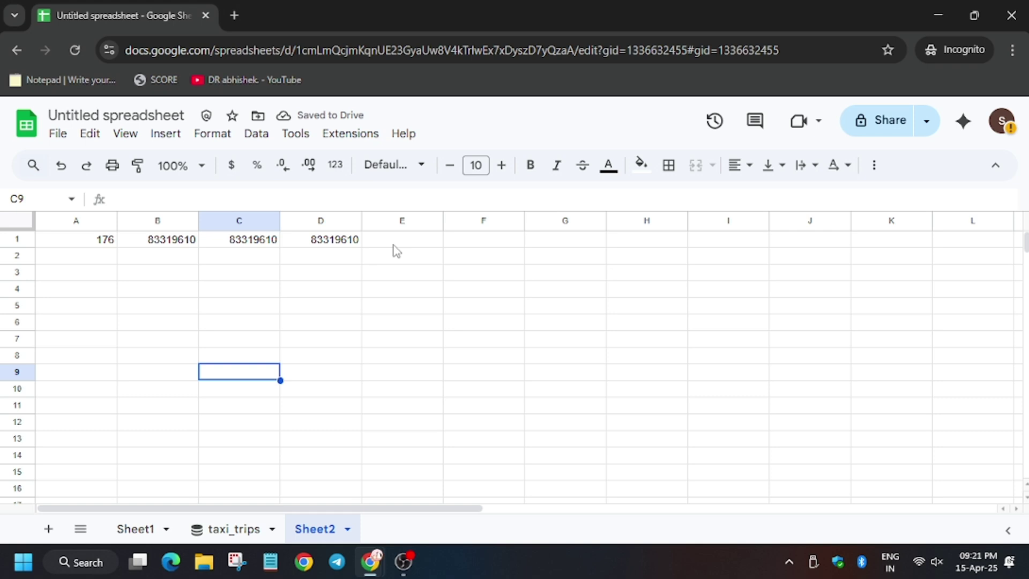
Paste =COUNTIF(taxi_trips!fare,">0") into E1 and apply it.
{"action": "left_click", "coordinate": [394, 241]}
{"action": "key", "text": "ctrl+v"}
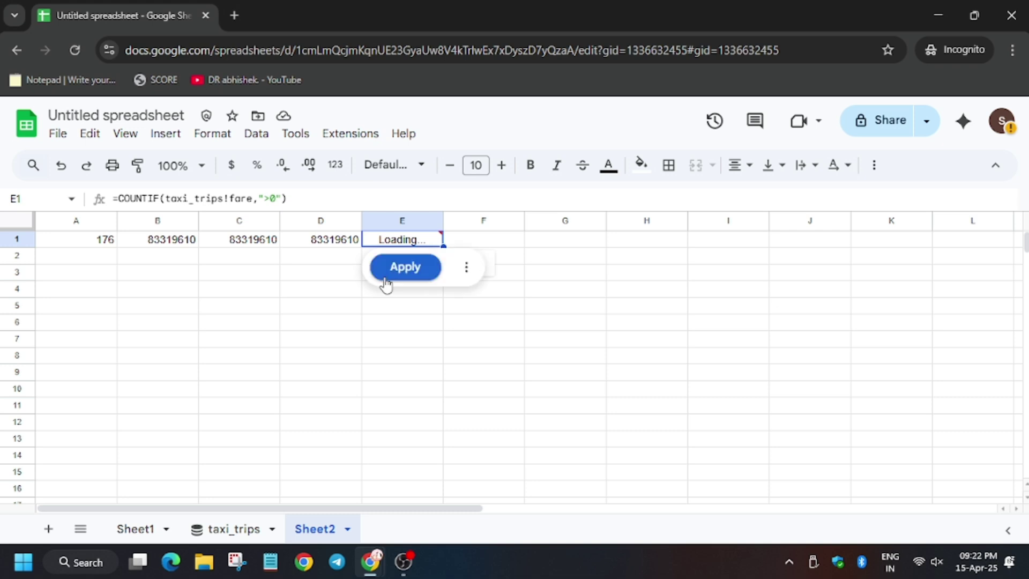
{"action": "left_click", "coordinate": [410, 267]}
Run the lab's progress check on the formulas task and review the instructions.
{"action": "key", "text": "alt+Tab"}
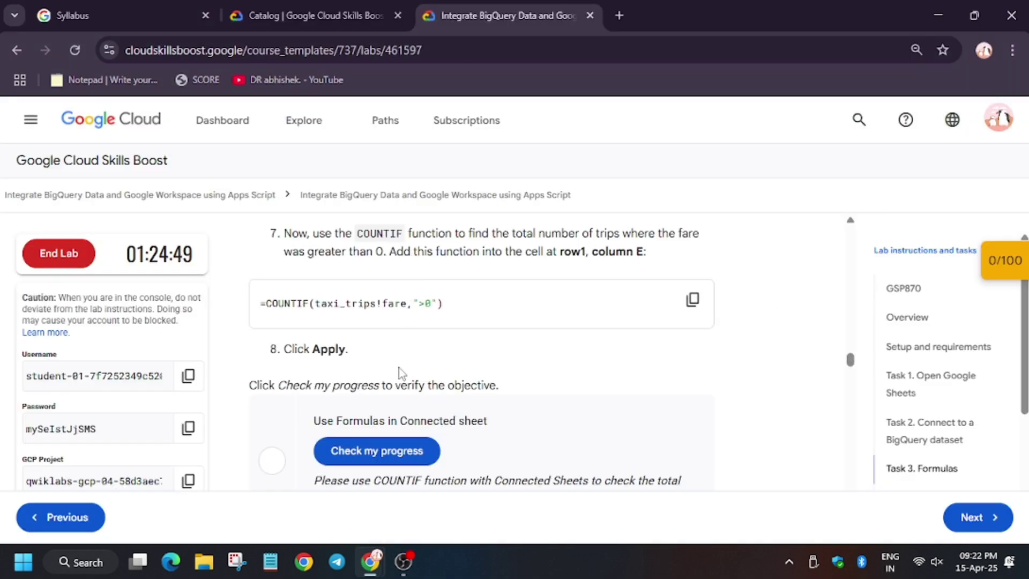
{"action": "left_click", "coordinate": [399, 450]}
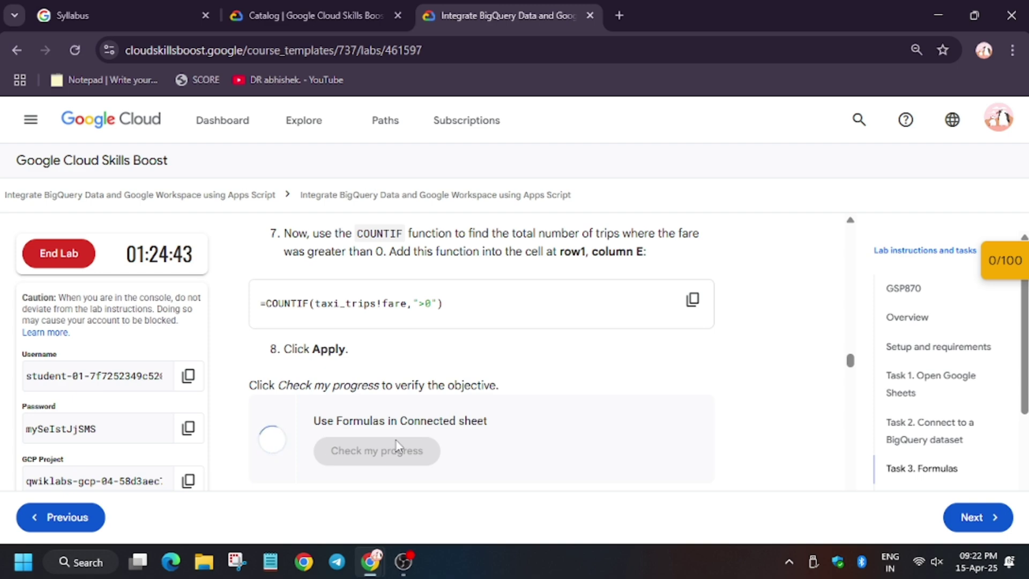
{"action": "scroll", "coordinate": [396, 445], "scroll_direction": "up", "scroll_amount": 10}
{"action": "scroll", "coordinate": [397, 444], "scroll_direction": "up", "scroll_amount": 6}
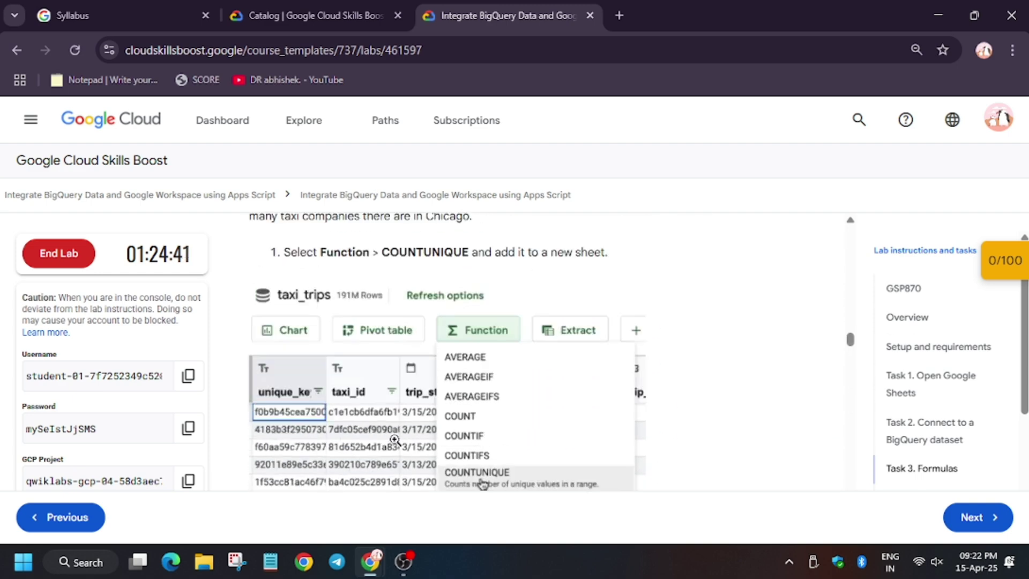
{"action": "scroll", "coordinate": [396, 442], "scroll_direction": "down", "scroll_amount": 9}
{"action": "scroll", "coordinate": [395, 439], "scroll_direction": "down", "scroll_amount": 15}
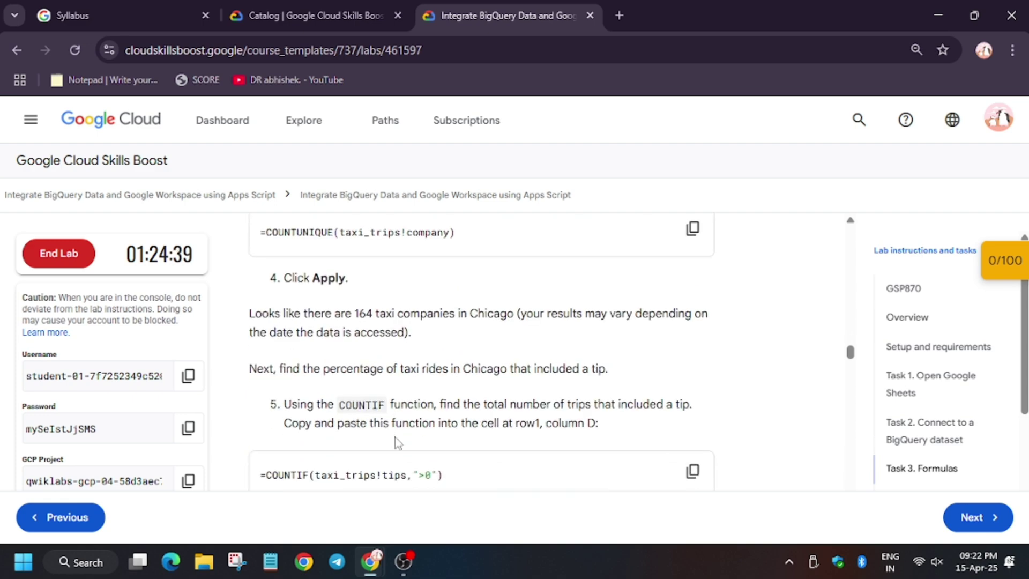
{"action": "scroll", "coordinate": [397, 442], "scroll_direction": "down", "scroll_amount": 3}
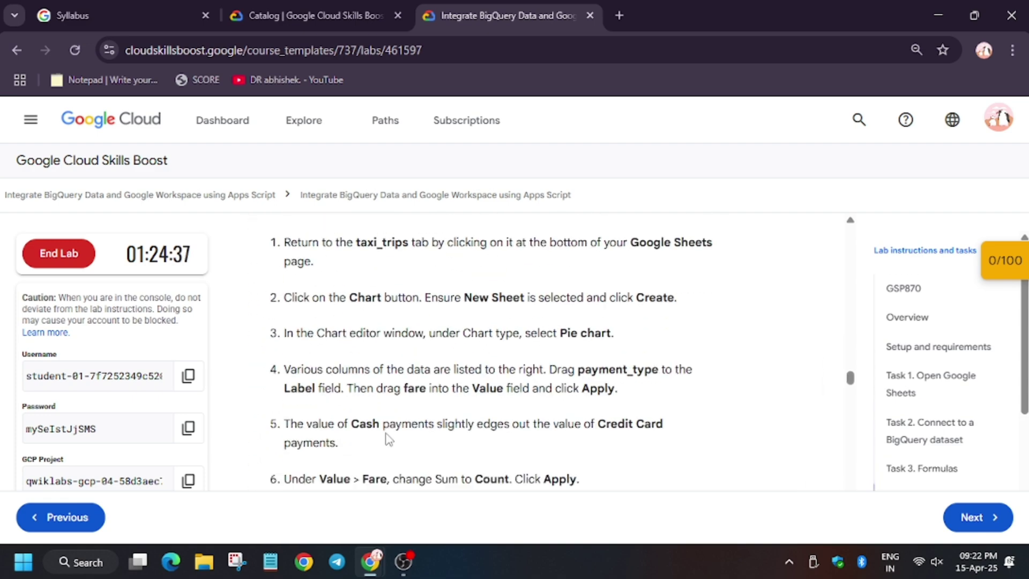
{"action": "scroll", "coordinate": [386, 426], "scroll_direction": "up", "scroll_amount": 3}
{"action": "key", "text": "alt+Tab"}
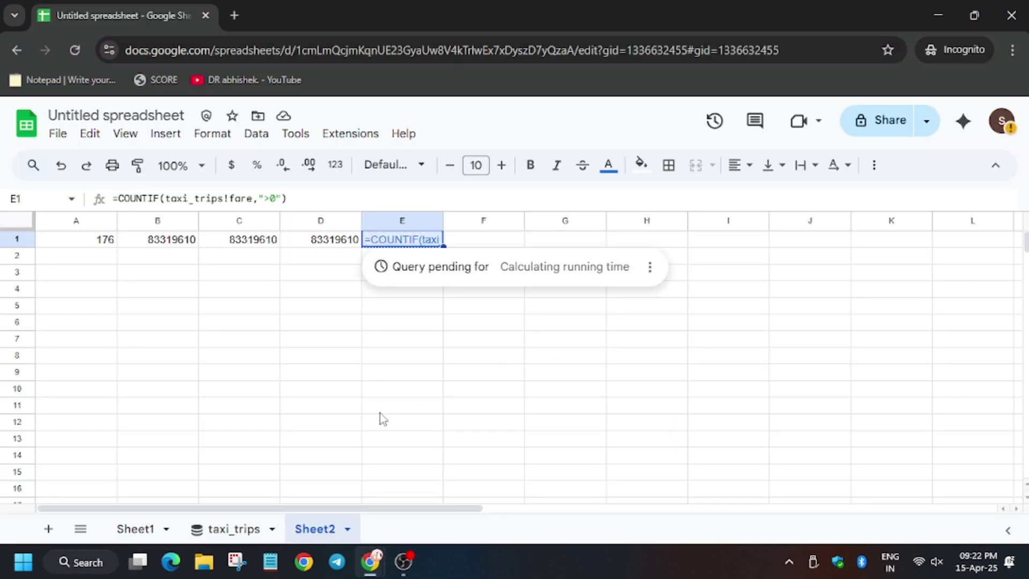
From the taxi_trips sheet, create a chart on a new sheet, Sheet3.
{"action": "left_click", "coordinate": [248, 535]}
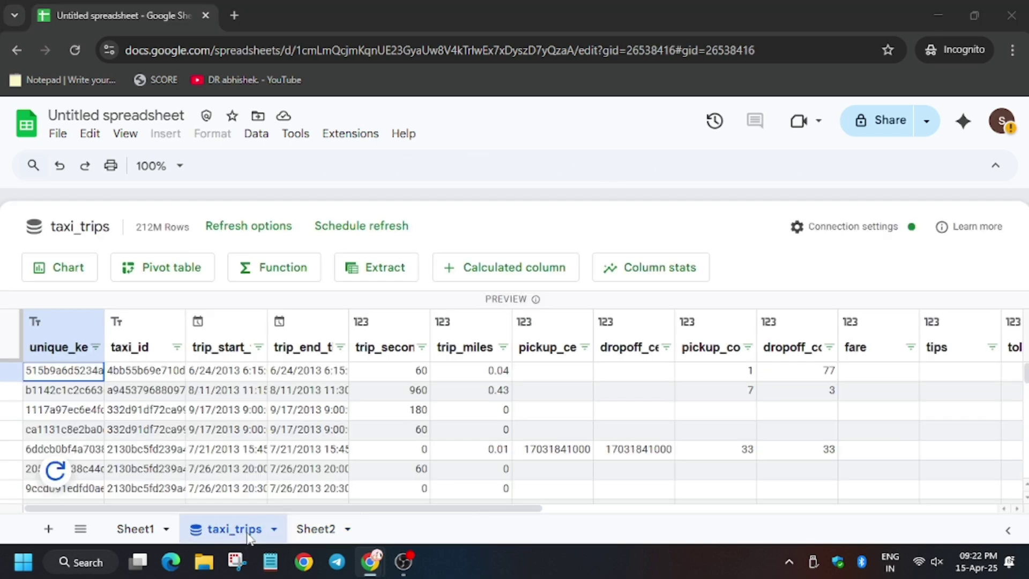
{"action": "key", "text": "alt+Tab"}
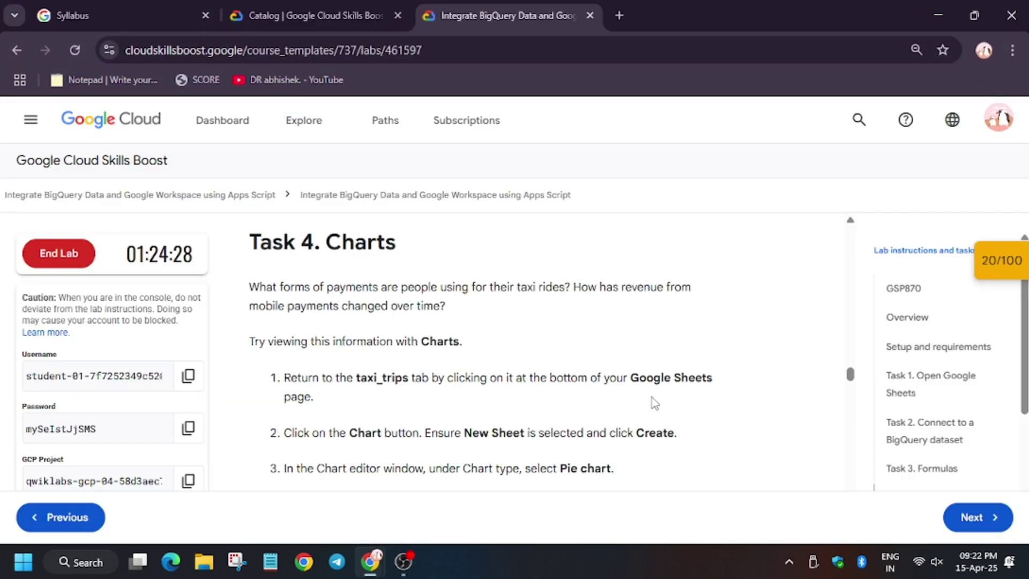
{"action": "key", "text": "alt+Tab"}
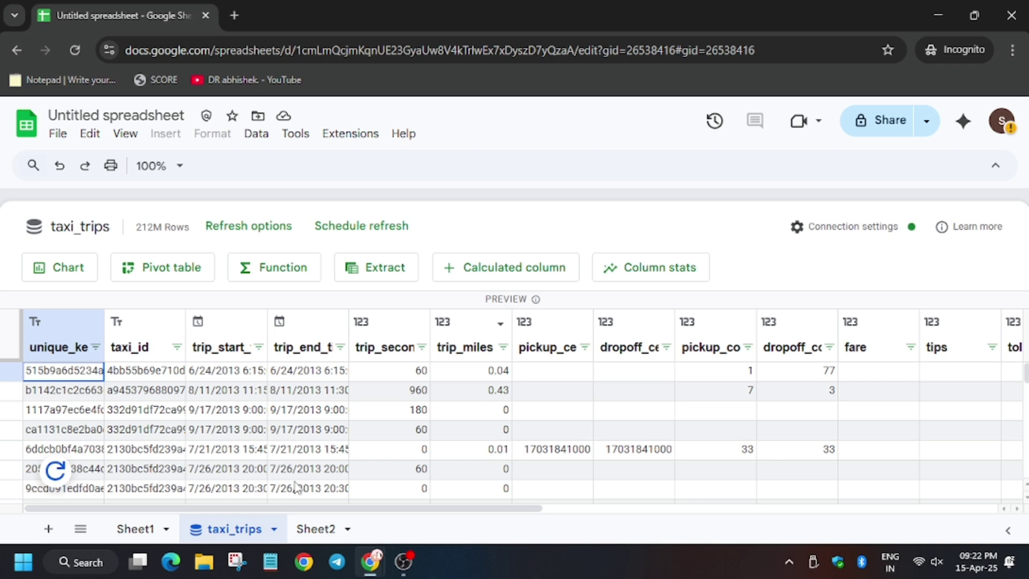
{"action": "left_click", "coordinate": [323, 529]}
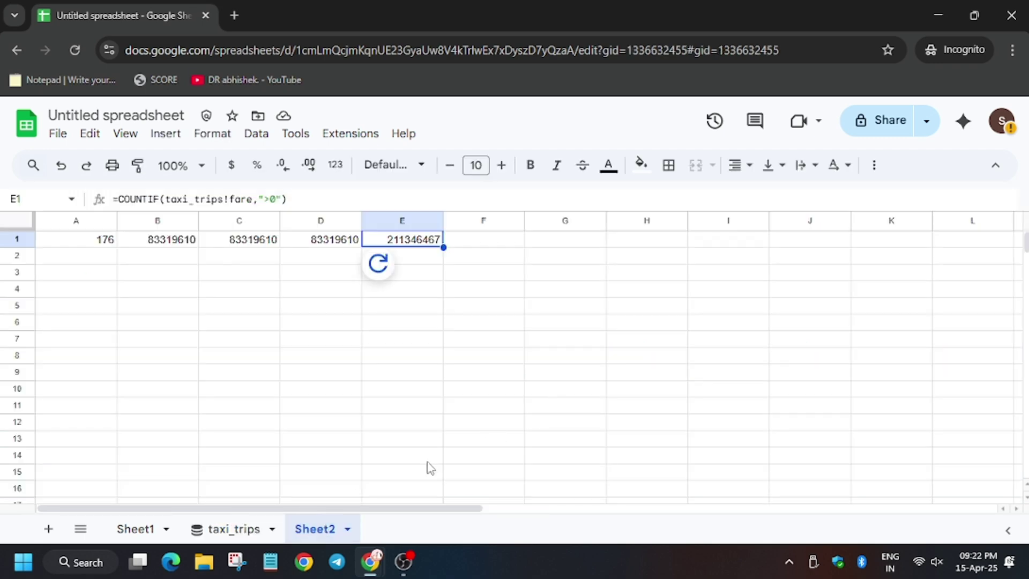
{"action": "left_click", "coordinate": [229, 530]}
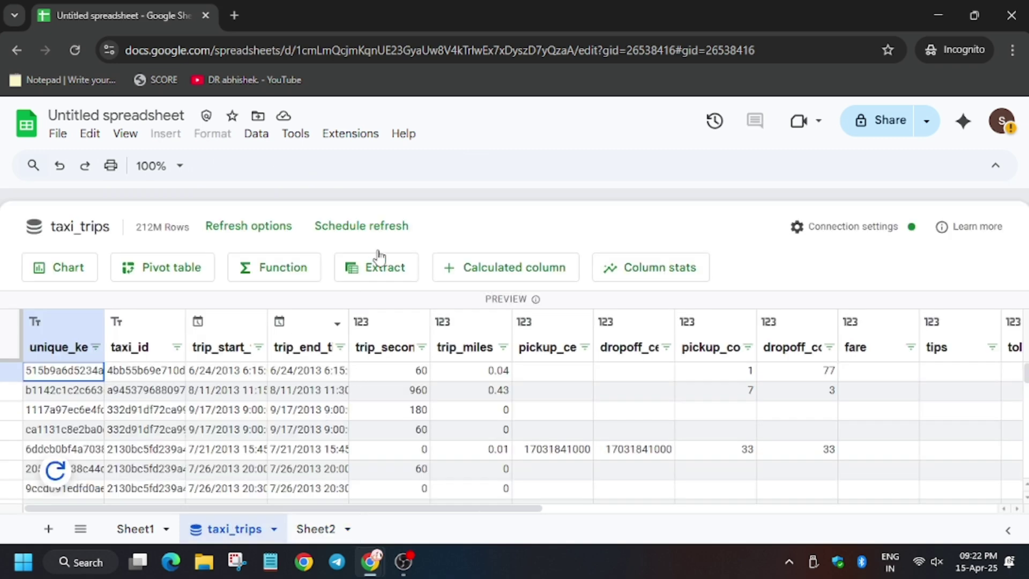
{"action": "key", "text": "alt+Tab"}
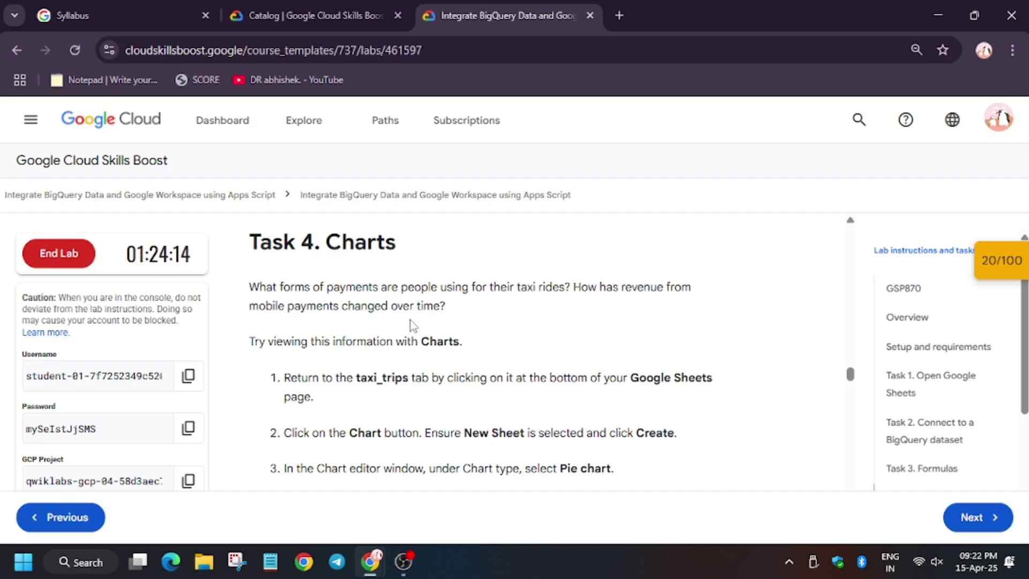
{"action": "scroll", "coordinate": [589, 405], "scroll_direction": "down", "scroll_amount": 2}
{"action": "key", "text": "alt+Tab"}
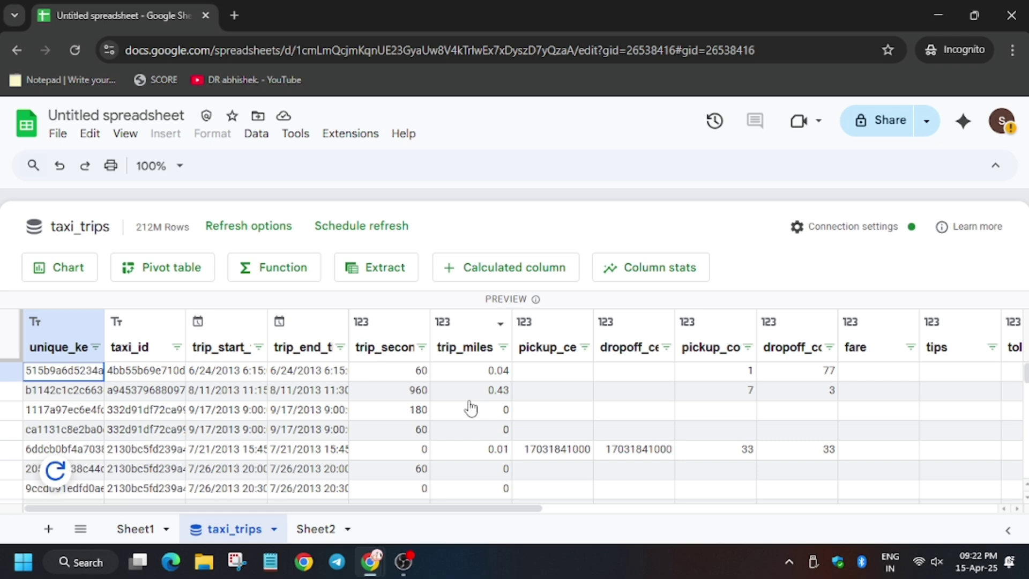
{"action": "left_click", "coordinate": [598, 426]}
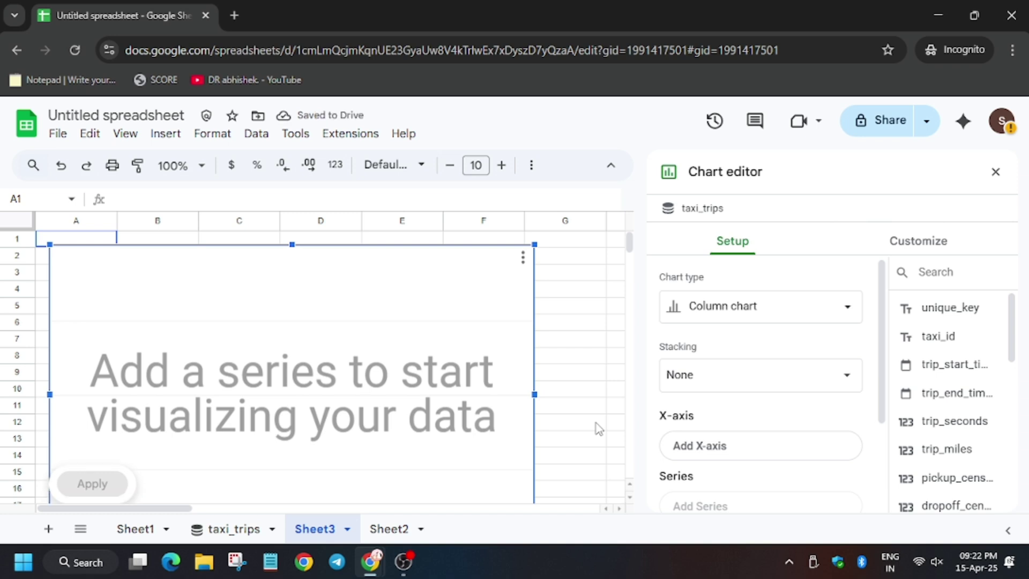
Change the chart to a Pie chart and set payment_type as its label.
{"action": "left_click", "coordinate": [706, 305]}
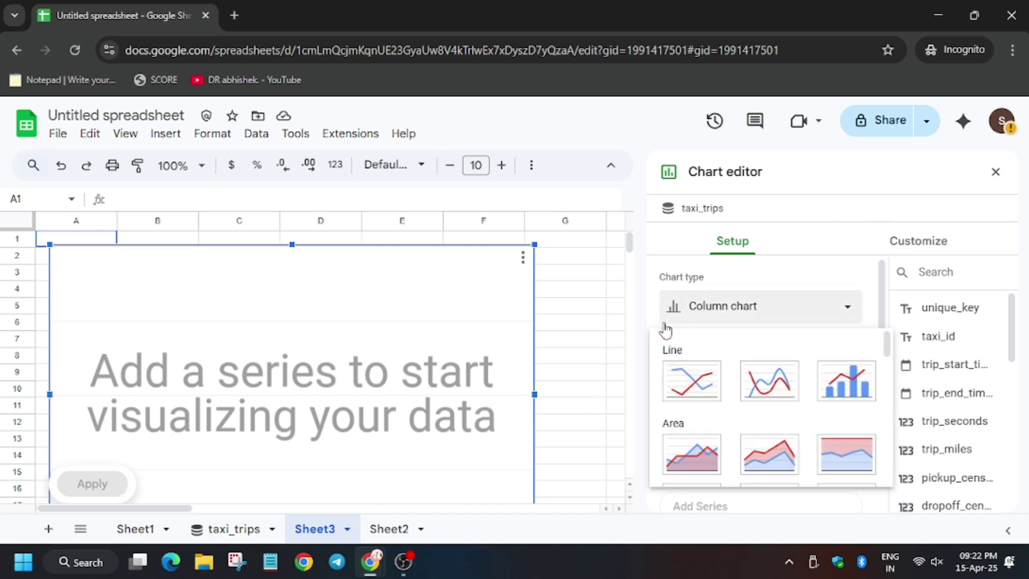
{"action": "scroll", "coordinate": [702, 428], "scroll_direction": "down", "scroll_amount": 4}
{"action": "scroll", "coordinate": [698, 427], "scroll_direction": "down", "scroll_amount": 2}
{"action": "scroll", "coordinate": [691, 396], "scroll_direction": "up", "scroll_amount": 1}
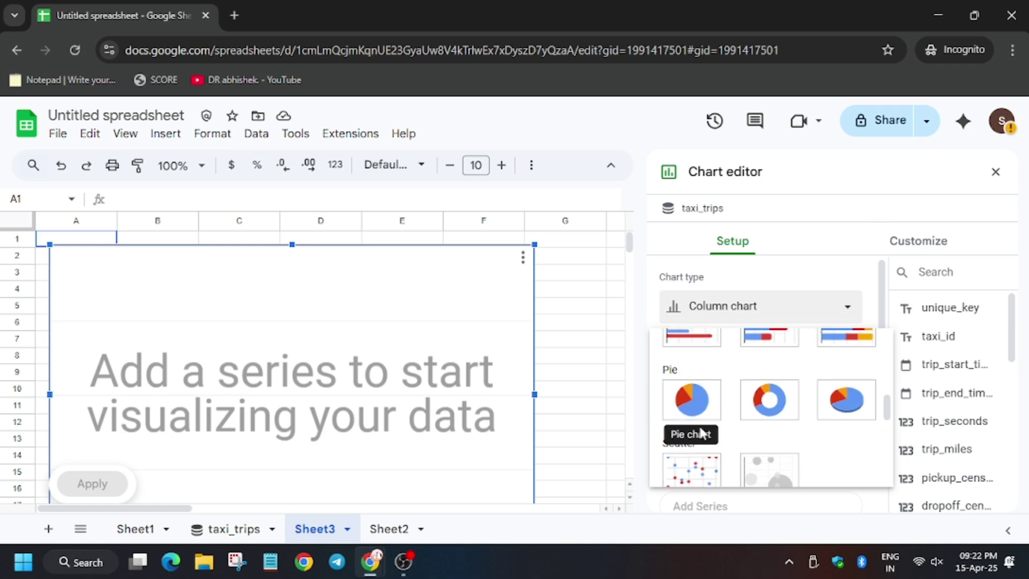
{"action": "left_click", "coordinate": [691, 396]}
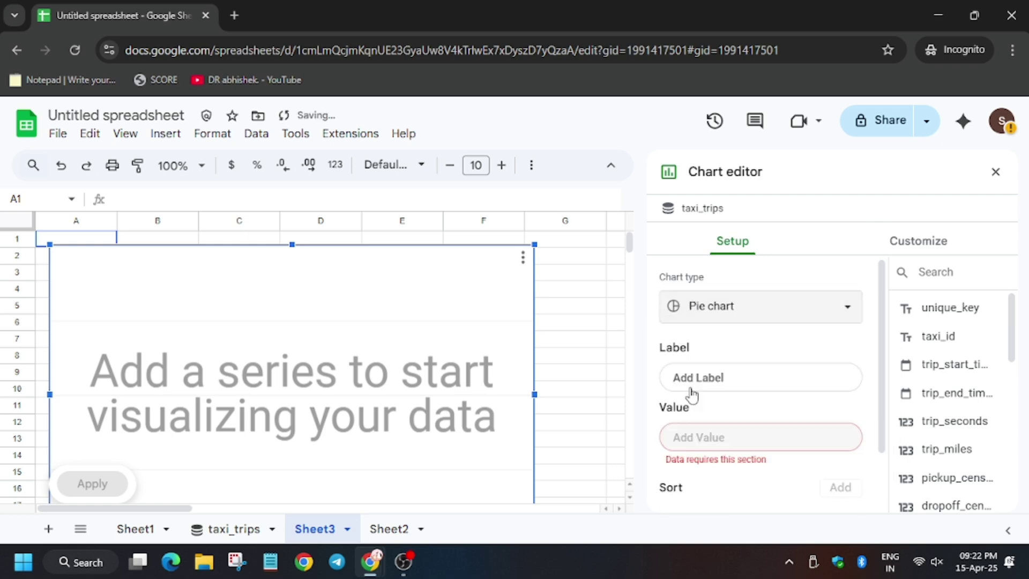
{"action": "left_click", "coordinate": [810, 381]}
{"action": "key", "text": "alt+Tab"}
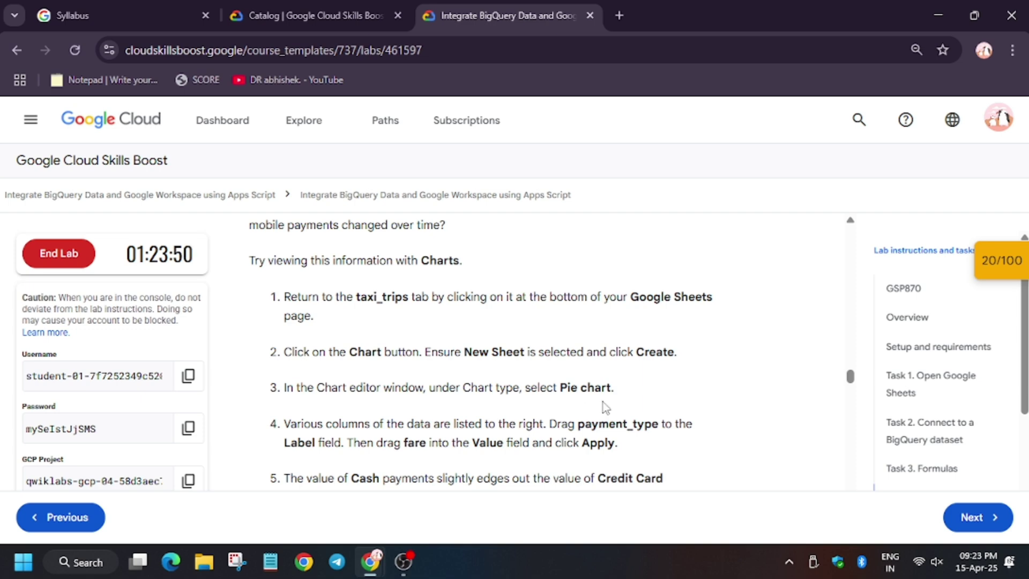
{"action": "scroll", "coordinate": [603, 401], "scroll_direction": "down", "scroll_amount": 1}
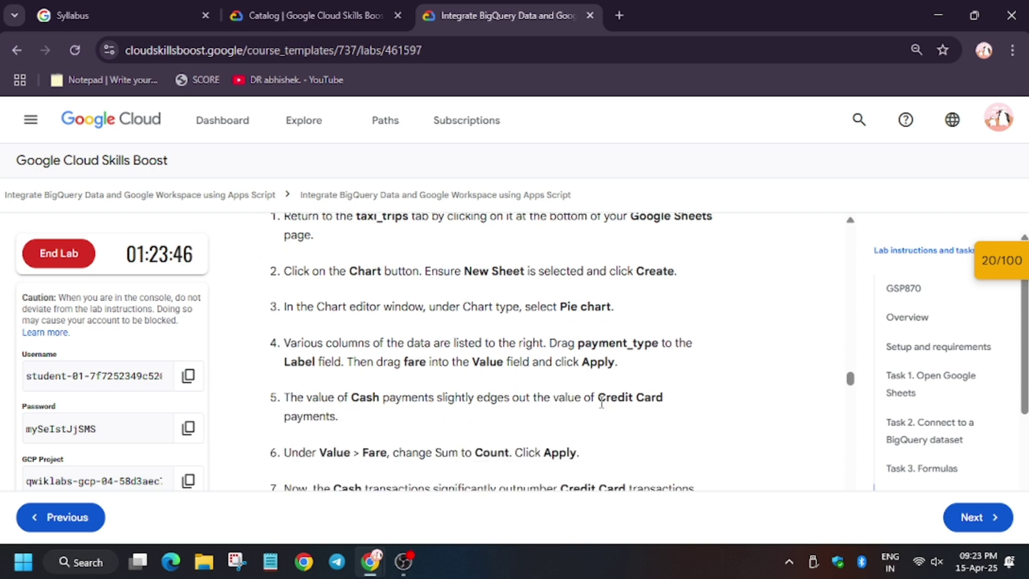
{"action": "key", "text": "alt+Tab"}
{"action": "scroll", "coordinate": [744, 426], "scroll_direction": "down", "scroll_amount": 4}
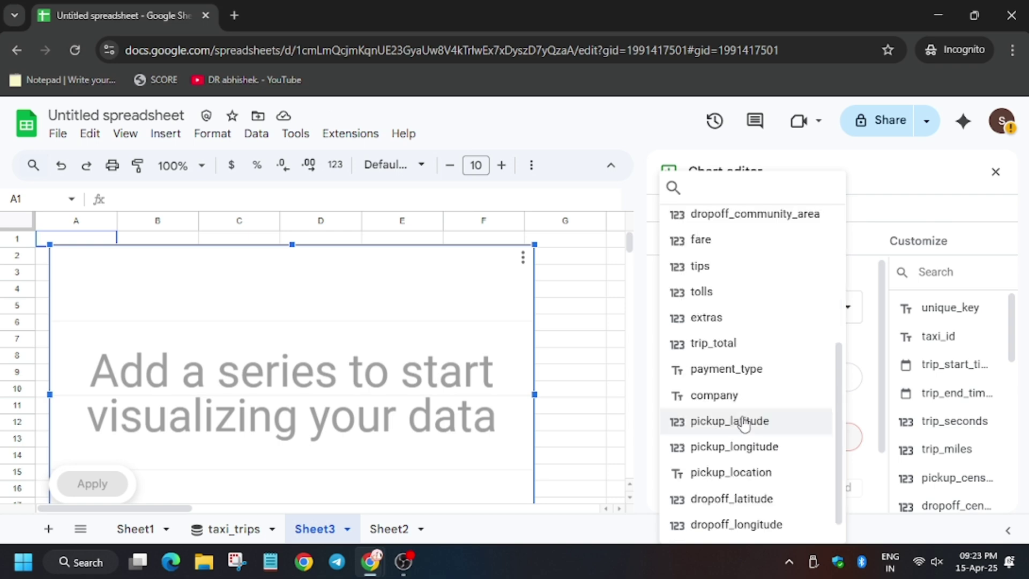
{"action": "left_click", "coordinate": [737, 368]}
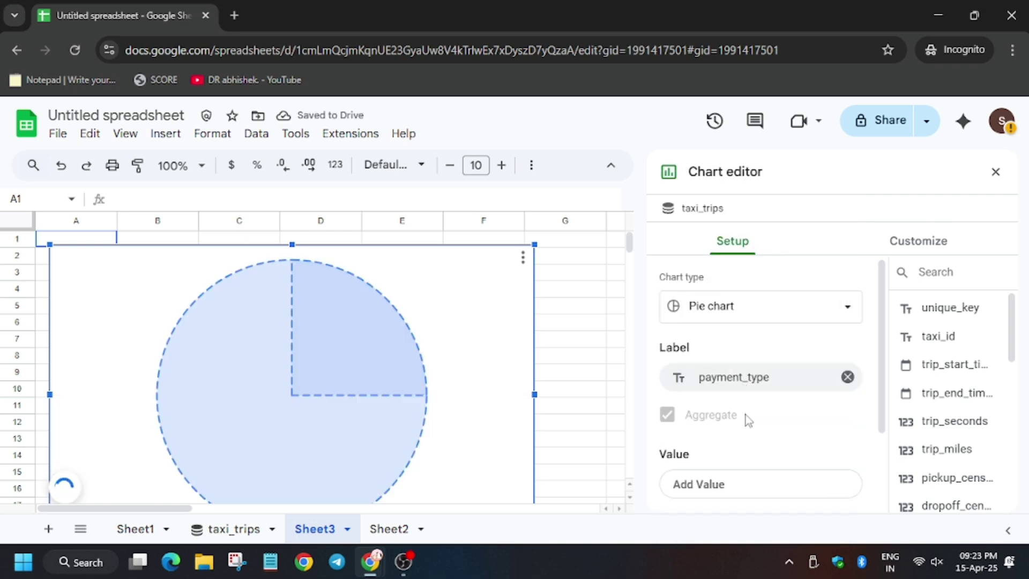
Add fare as the value, summarize it by Count, and apply the pie chart.
{"action": "left_click", "coordinate": [712, 487]}
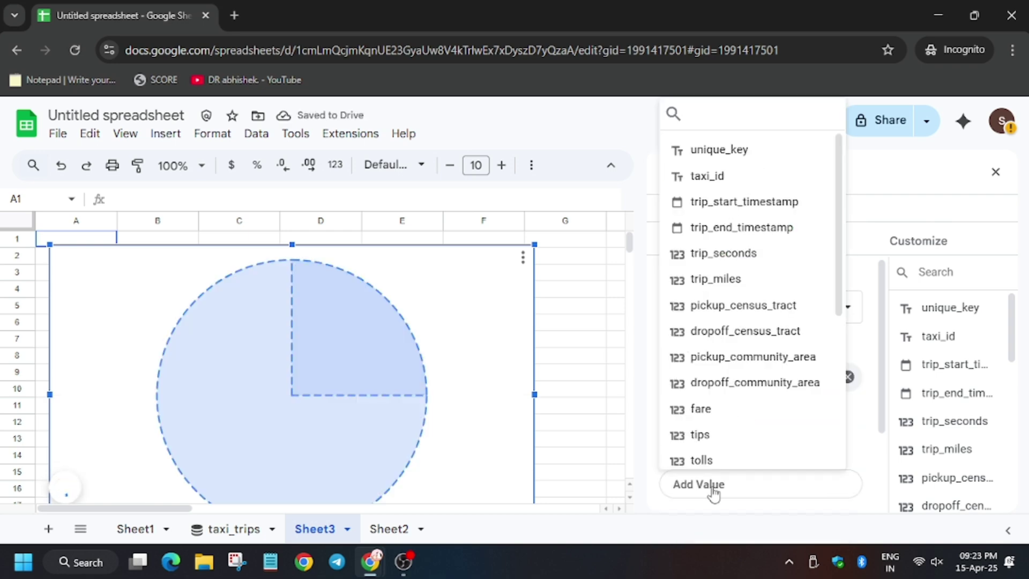
{"action": "left_click", "coordinate": [701, 409]}
{"action": "key", "text": "alt+Tab"}
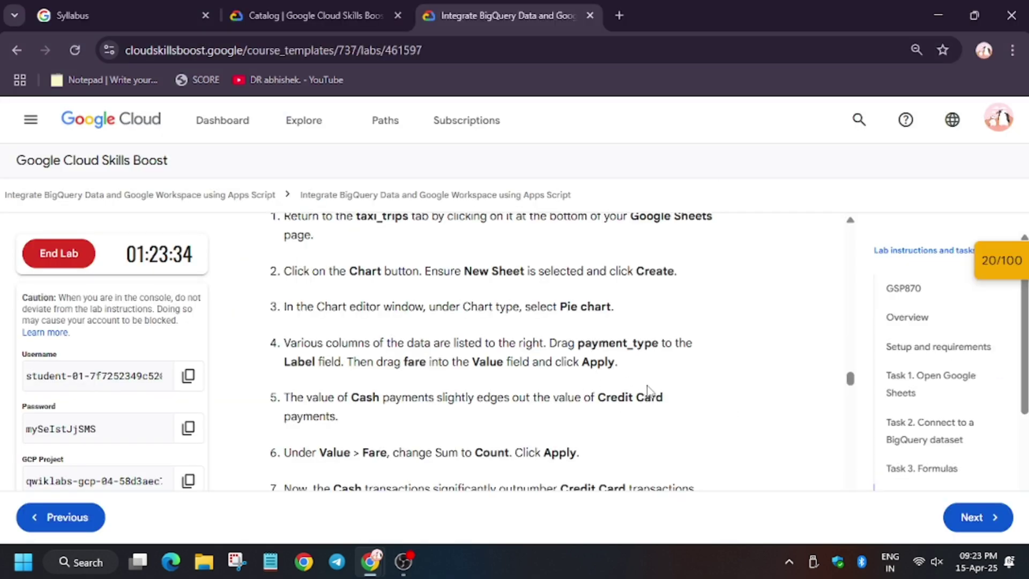
{"action": "scroll", "coordinate": [646, 386], "scroll_direction": "down", "scroll_amount": 2}
{"action": "key", "text": "alt+Tab"}
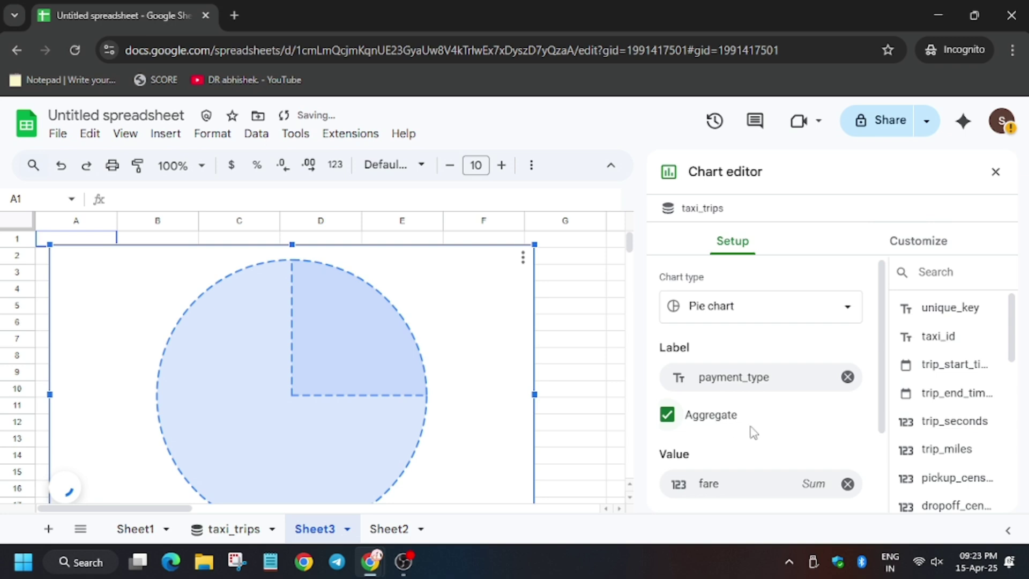
{"action": "scroll", "coordinate": [817, 475], "scroll_direction": "down", "scroll_amount": 3}
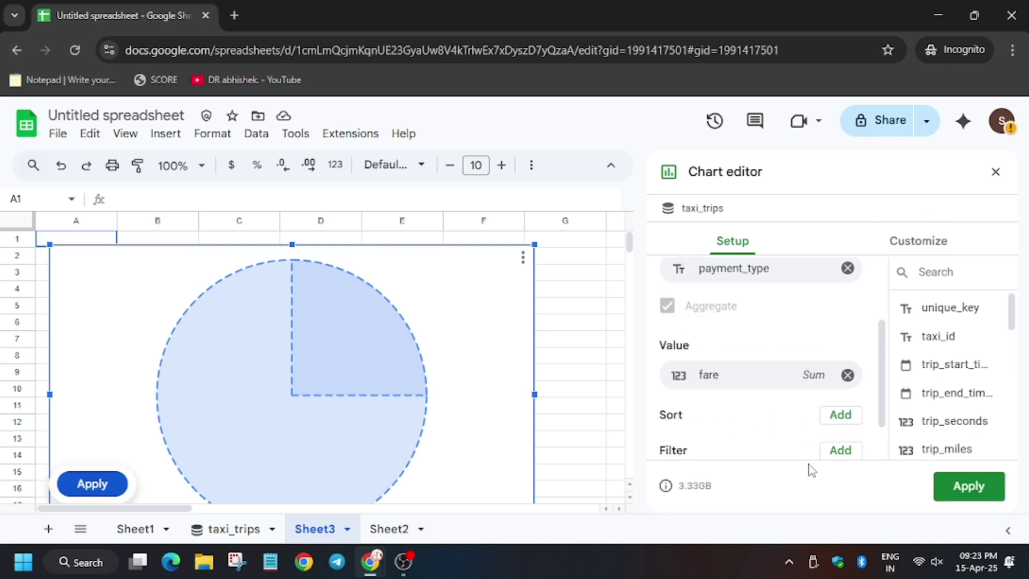
{"action": "left_click", "coordinate": [813, 377]}
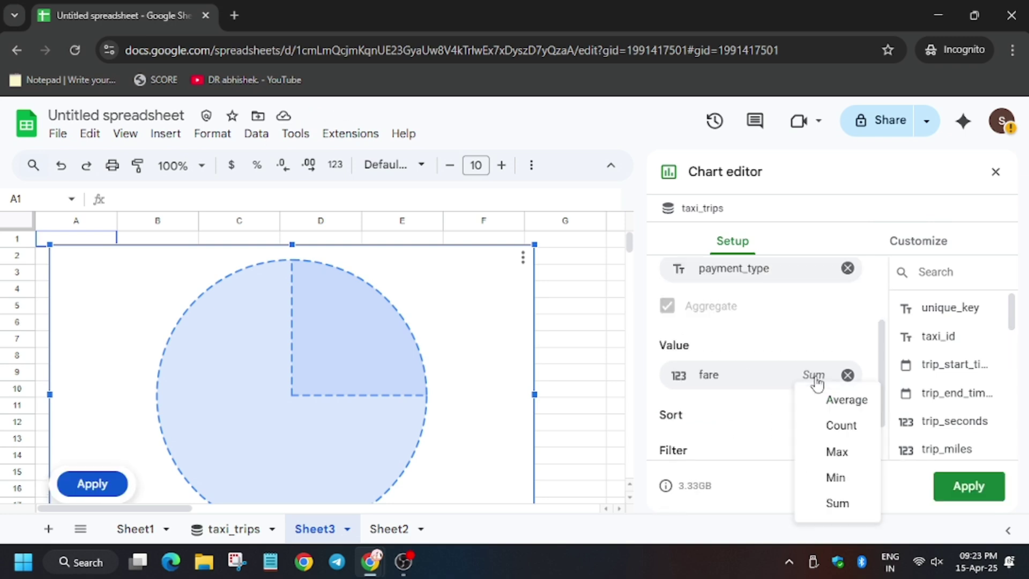
{"action": "left_click", "coordinate": [834, 439]}
{"action": "key", "text": "alt+Tab"}
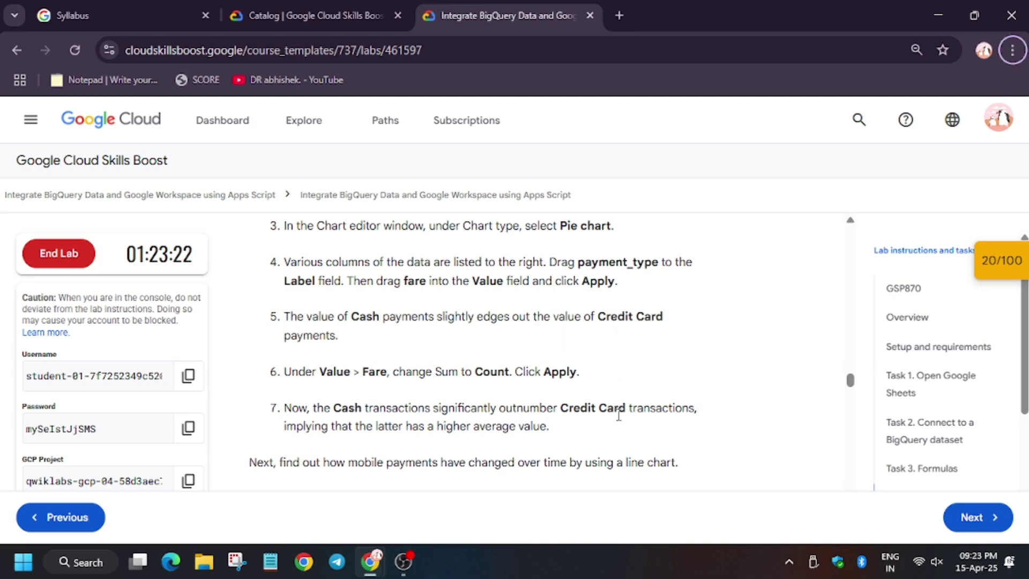
{"action": "scroll", "coordinate": [618, 415], "scroll_direction": "down", "scroll_amount": 3}
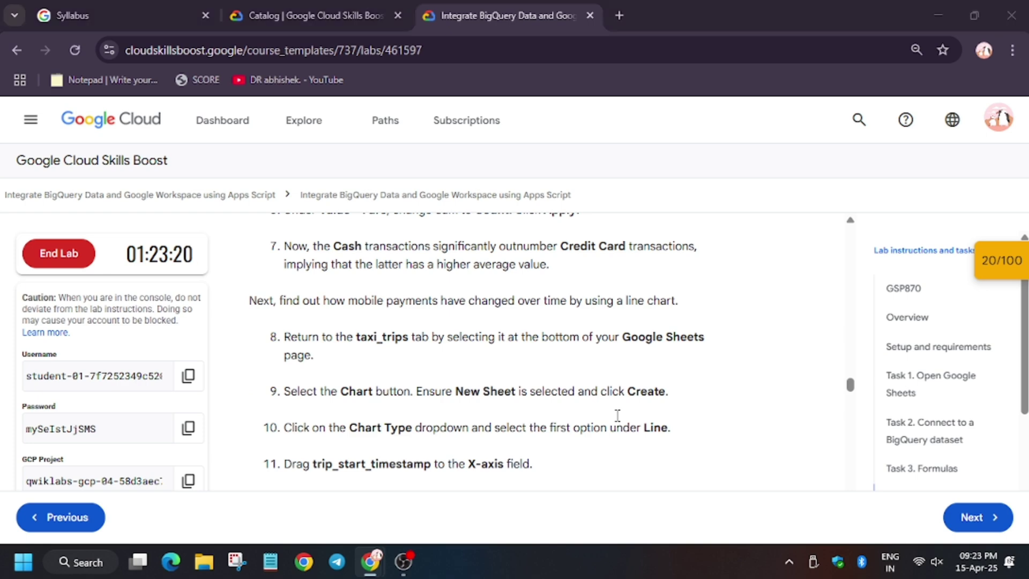
{"action": "key", "text": "alt+Tab"}
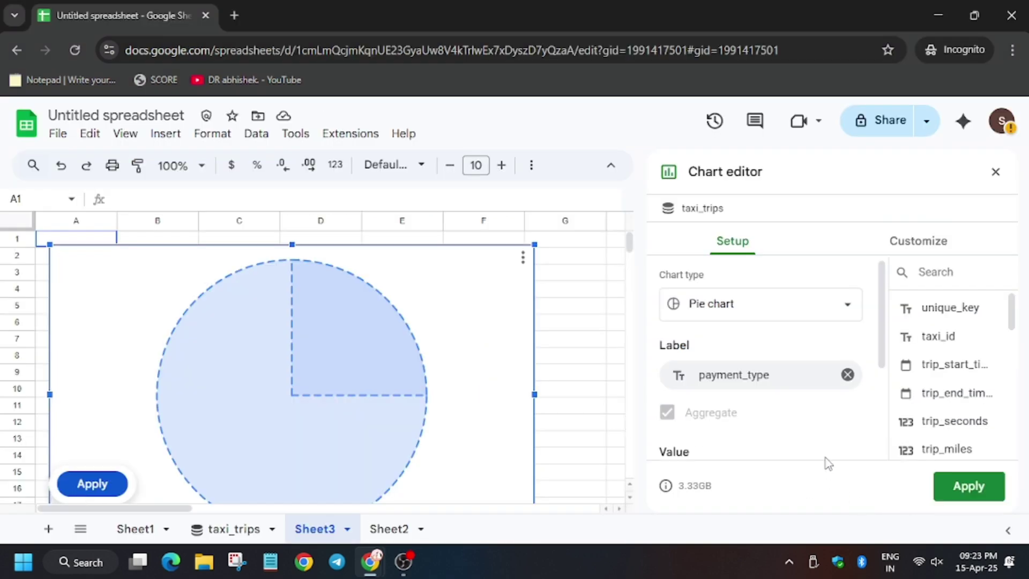
{"action": "left_click", "coordinate": [963, 498]}
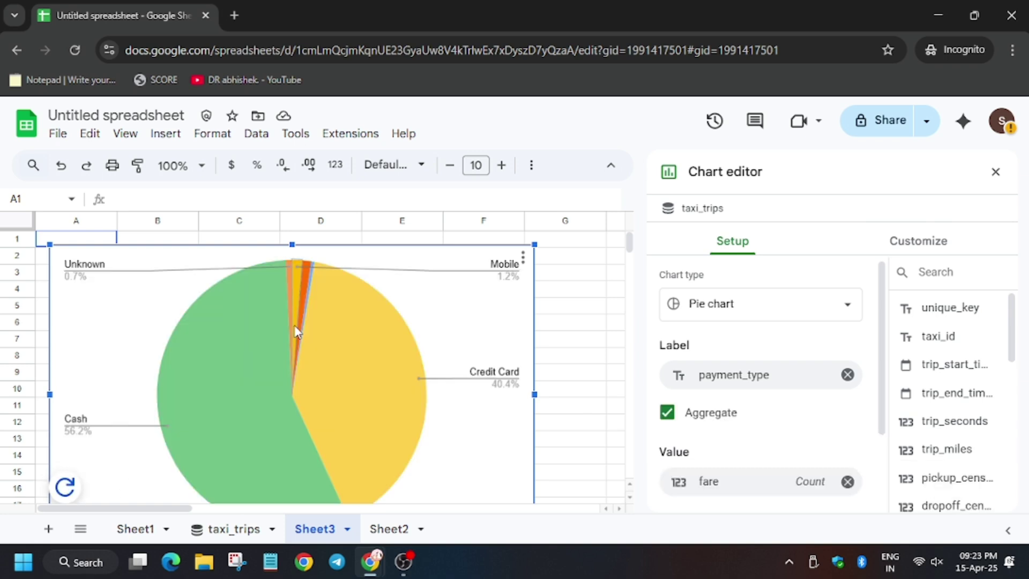
{"action": "left_click", "coordinate": [234, 533]}
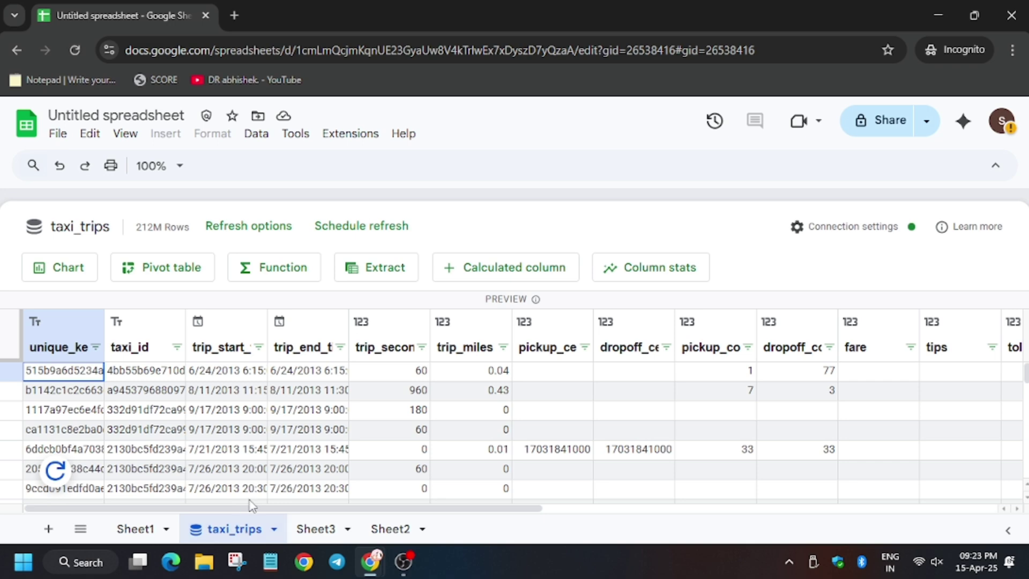
Create another chart from taxi_trips on a new sheet, Sheet4.
{"action": "left_click", "coordinate": [75, 274]}
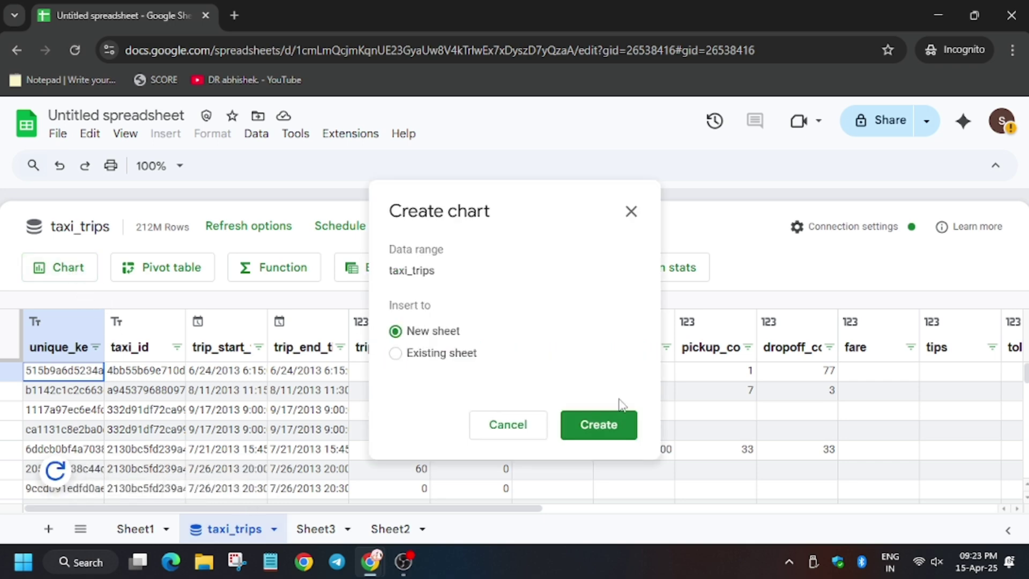
{"action": "left_click", "coordinate": [606, 425]}
{"action": "key", "text": "alt+Tab"}
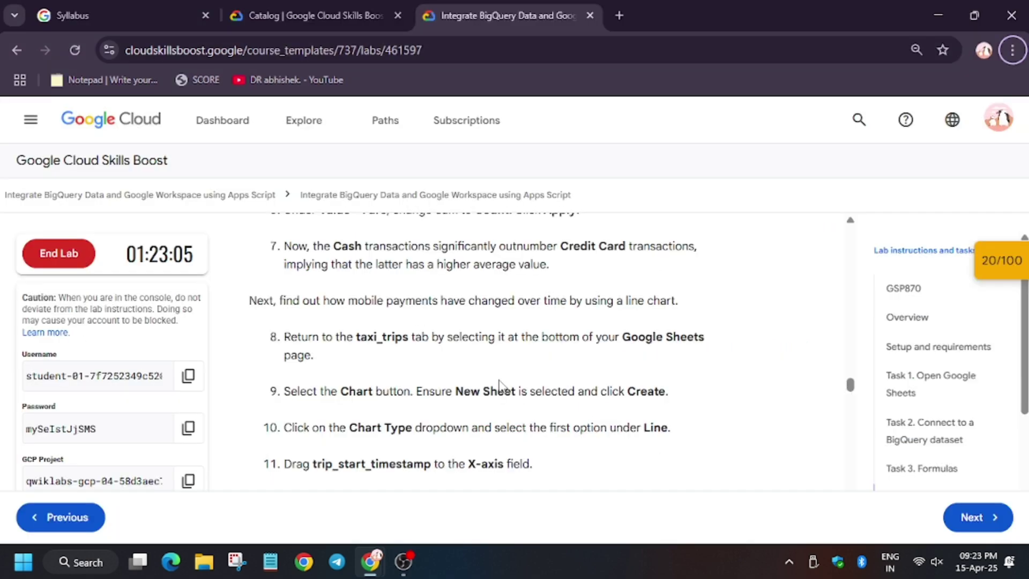
{"action": "scroll", "coordinate": [504, 385], "scroll_direction": "down", "scroll_amount": 3}
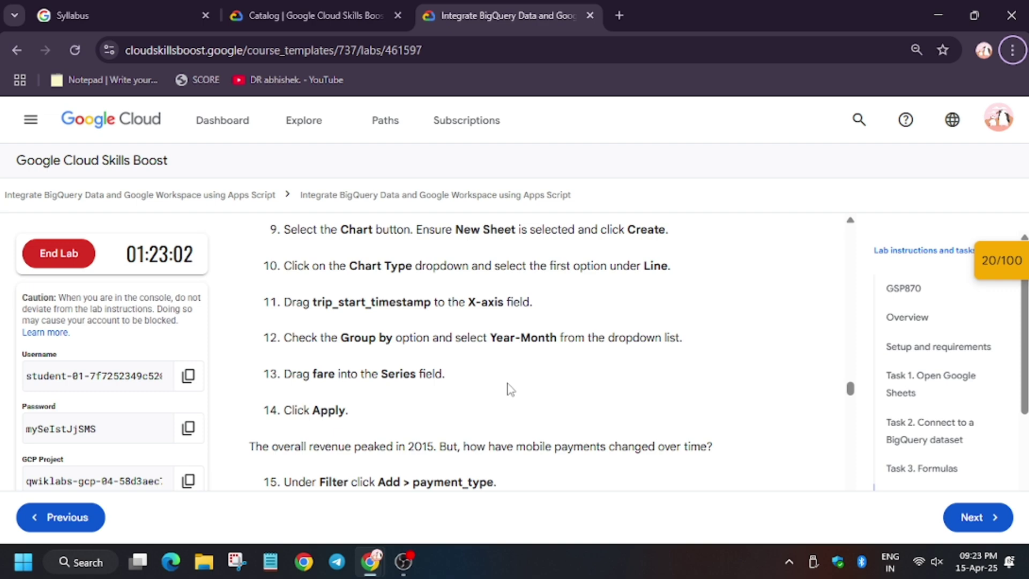
{"action": "key", "text": "alt+Tab"}
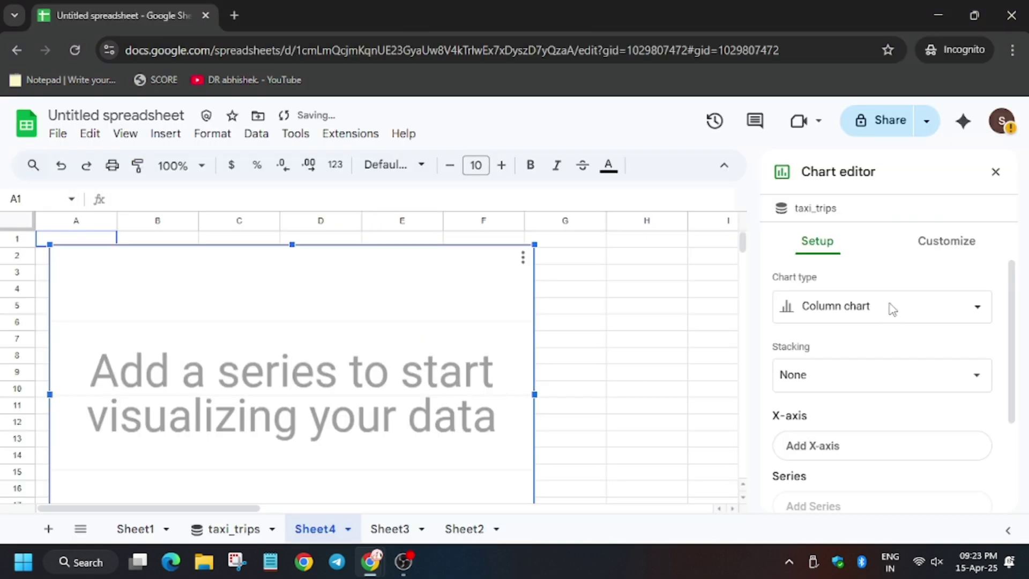
Switch the chart type to Line and copy the trip_start_timestamp field name from the lab instructions.
{"action": "left_click", "coordinate": [771, 311]}
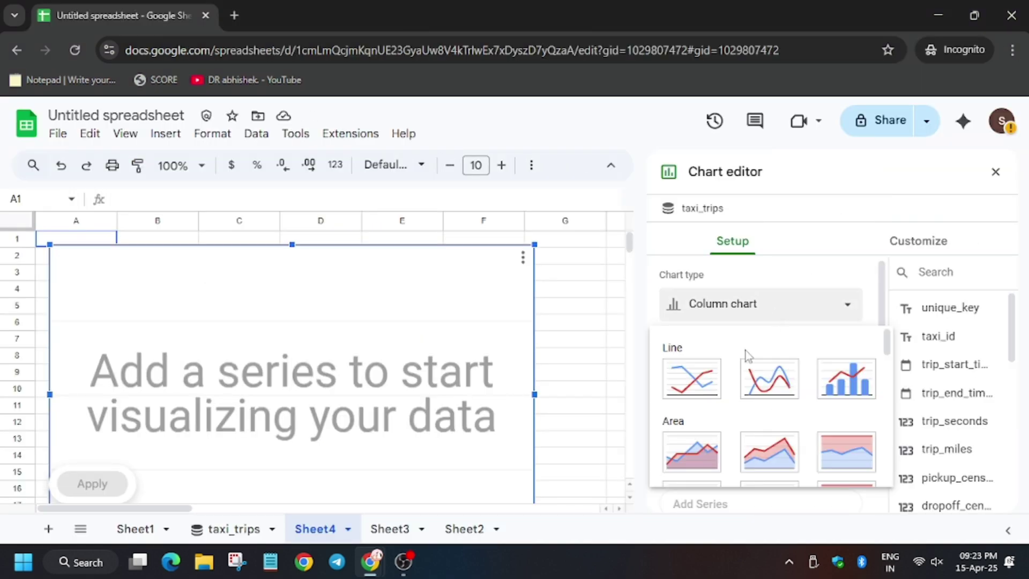
{"action": "left_click", "coordinate": [692, 379]}
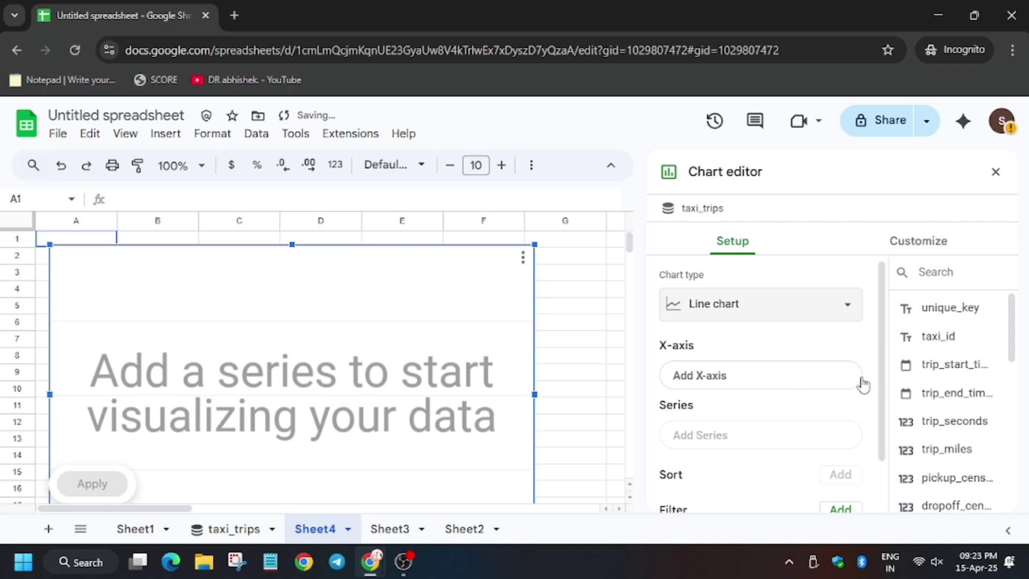
{"action": "scroll", "coordinate": [956, 461], "scroll_direction": "down", "scroll_amount": 3}
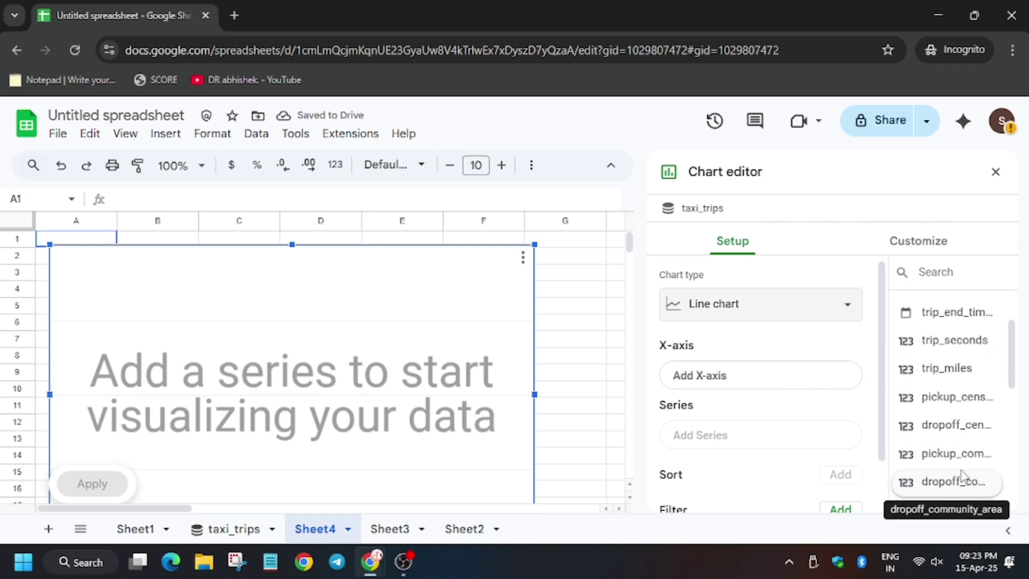
{"action": "key", "text": "alt+Tab"}
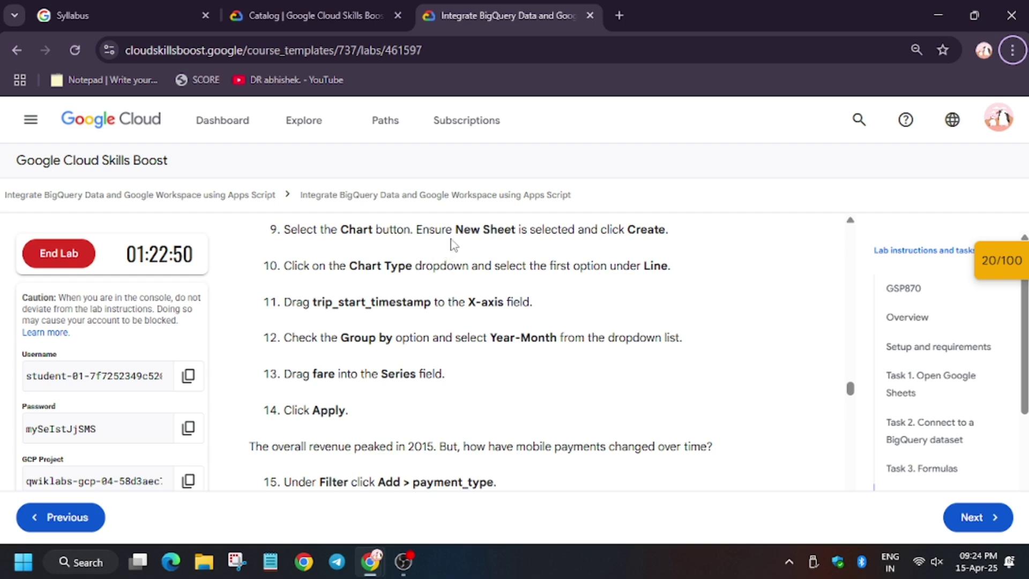
{"action": "right_click", "coordinate": [450, 238]}
{"action": "left_click", "coordinate": [351, 297]}
{"action": "left_click_drag", "start_coordinate": [314, 303], "coordinate": [432, 303]}
{"action": "key", "text": "ctrl+c"}
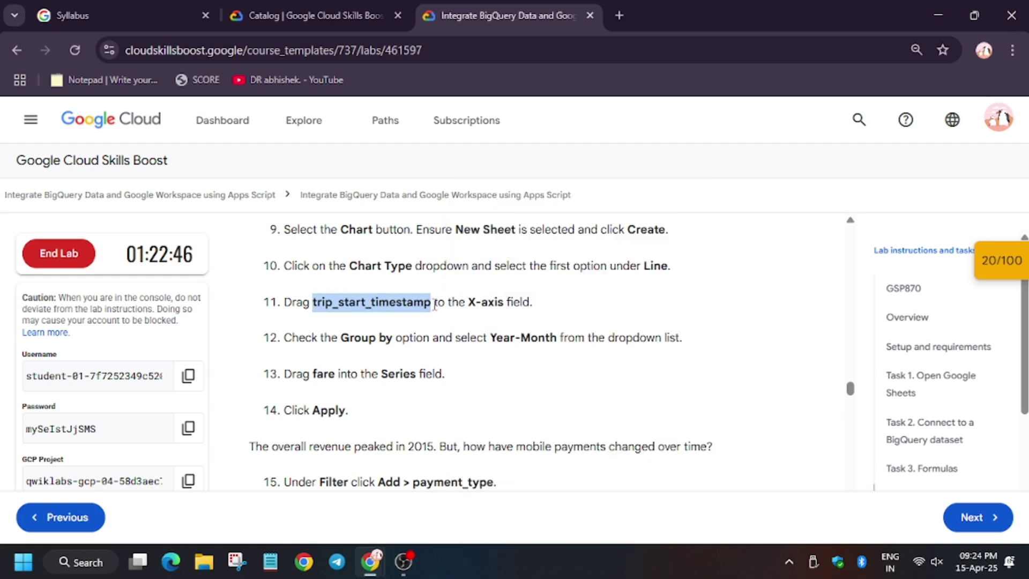
{"action": "key", "text": "alt+Tab"}
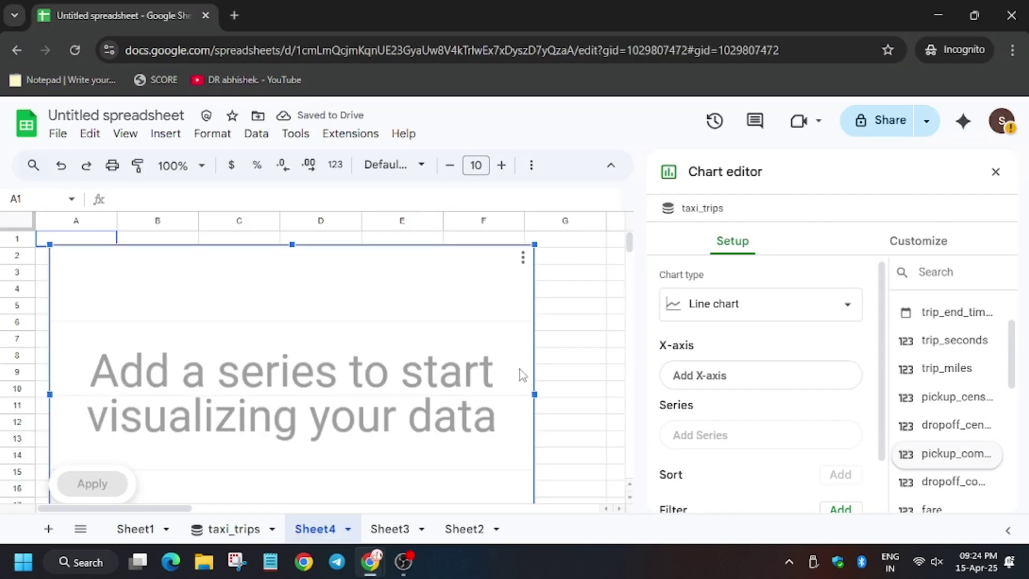
Set trip_start_timestamp as the X-axis, grouped by Year-Month.
{"action": "left_click", "coordinate": [714, 377]}
{"action": "key", "text": "ctrl+v"}
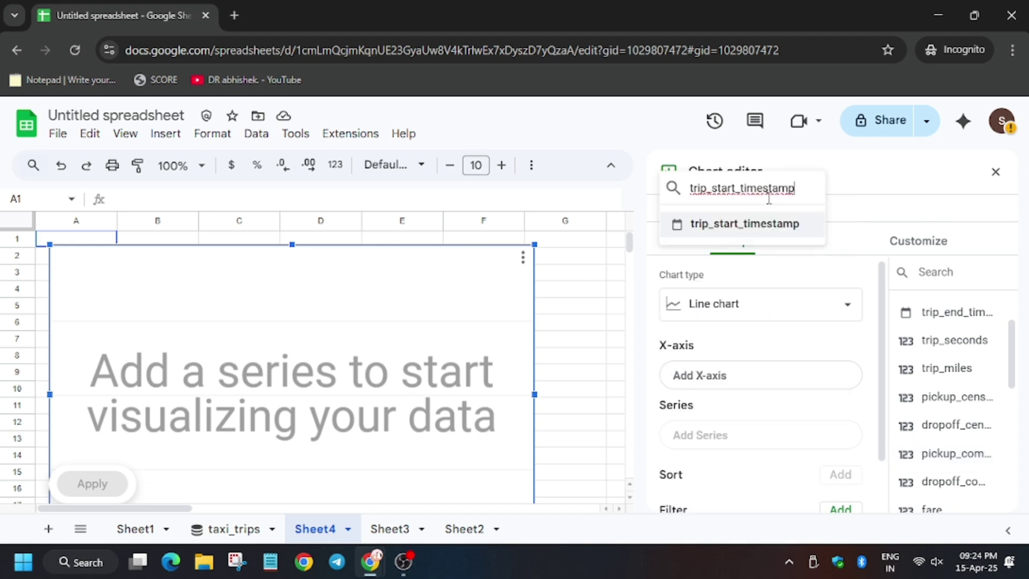
{"action": "left_click", "coordinate": [770, 223]}
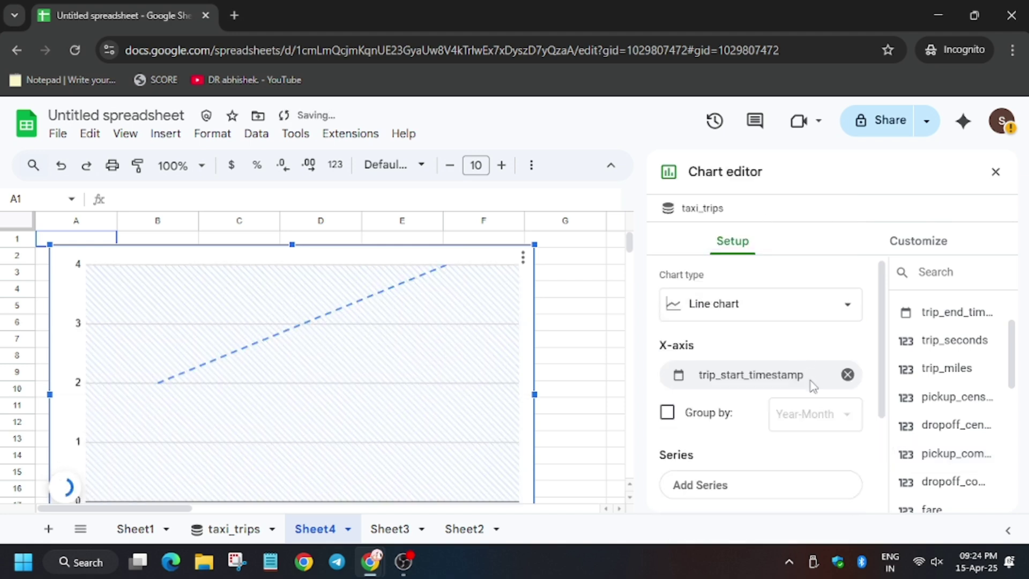
{"action": "left_click", "coordinate": [692, 418]}
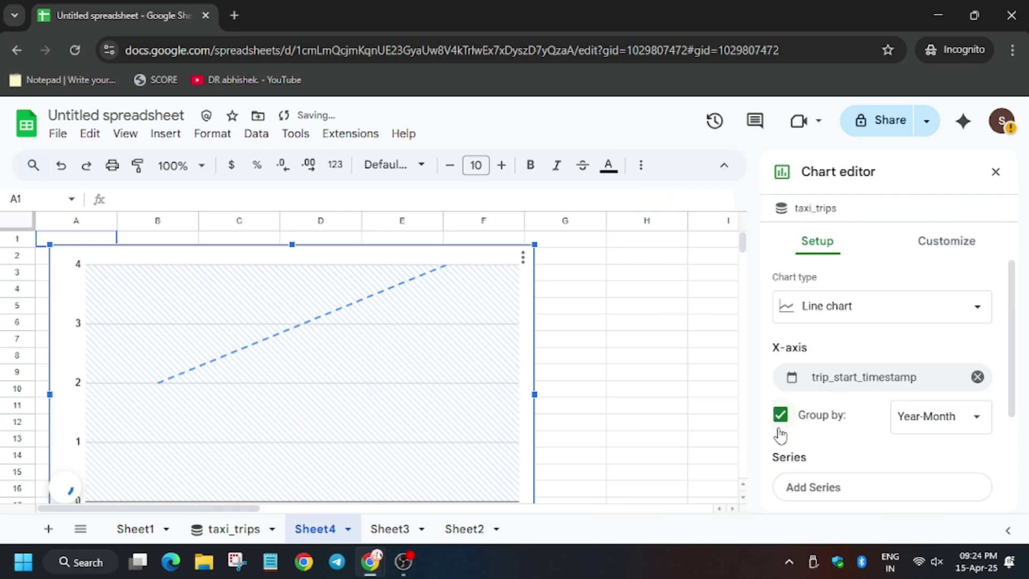
{"action": "key", "text": "alt+Tab"}
{"action": "key", "text": "alt+Tab"}
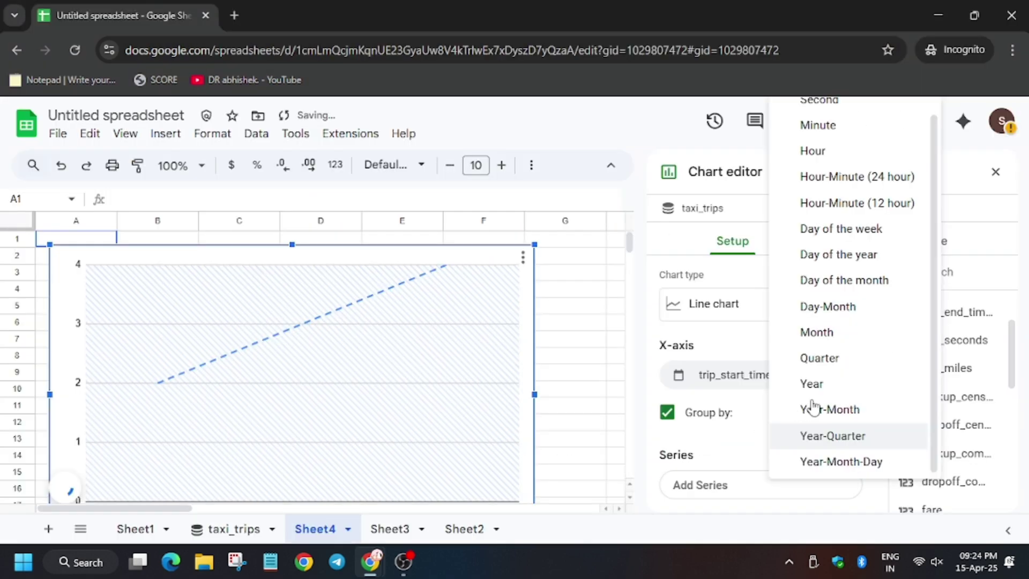
{"action": "left_click", "coordinate": [823, 410]}
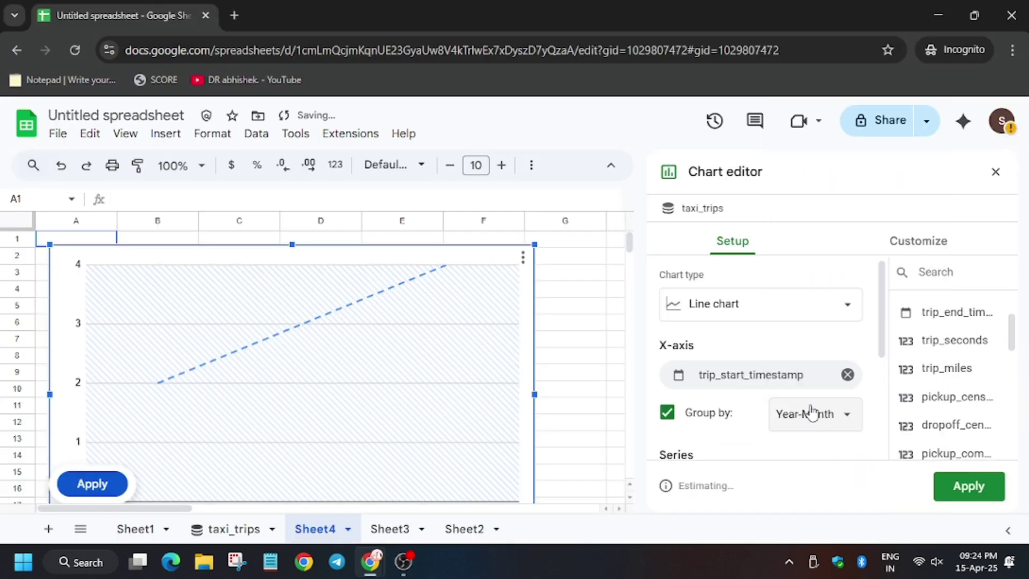
{"action": "scroll", "coordinate": [753, 421], "scroll_direction": "down", "scroll_amount": 3}
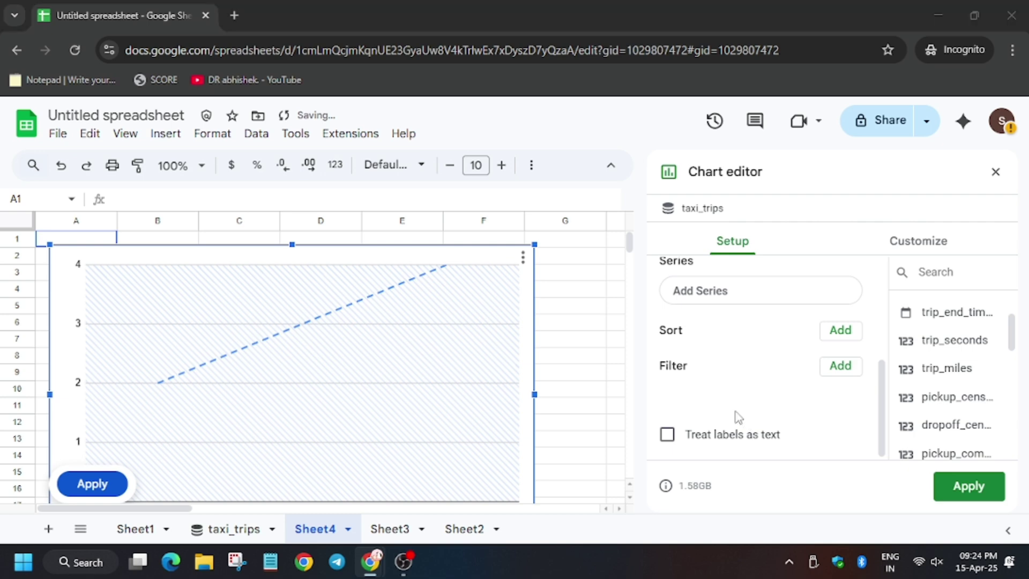
{"action": "key", "text": "alt+Tab"}
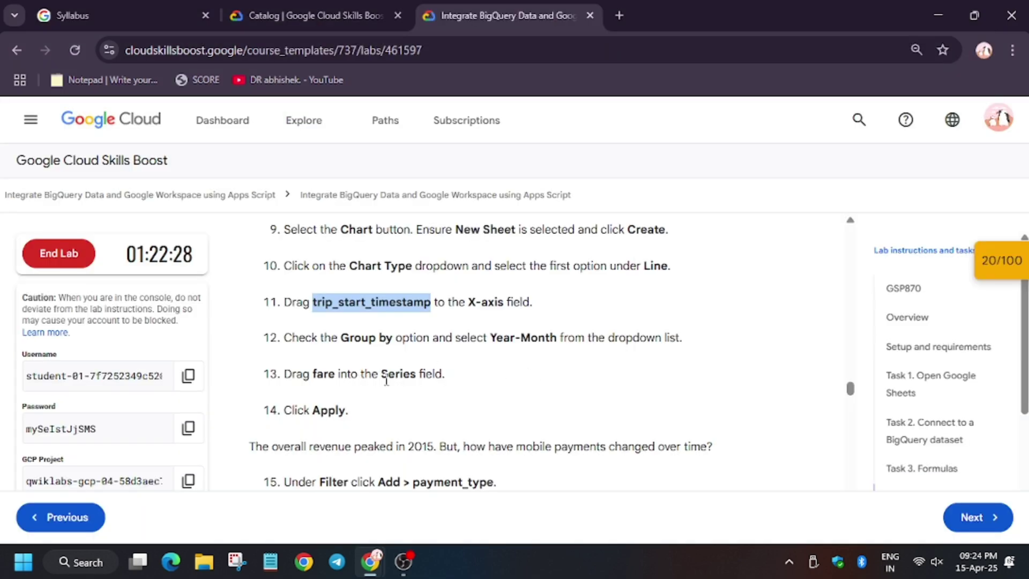
{"action": "key", "text": "alt+Tab"}
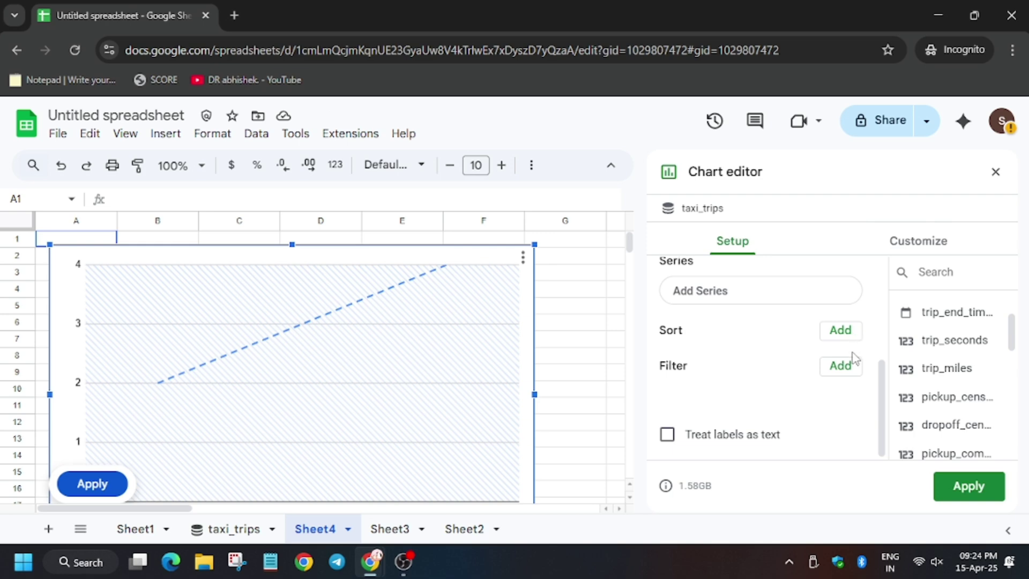
Add fare as the chart series.
{"action": "left_click", "coordinate": [798, 296]}
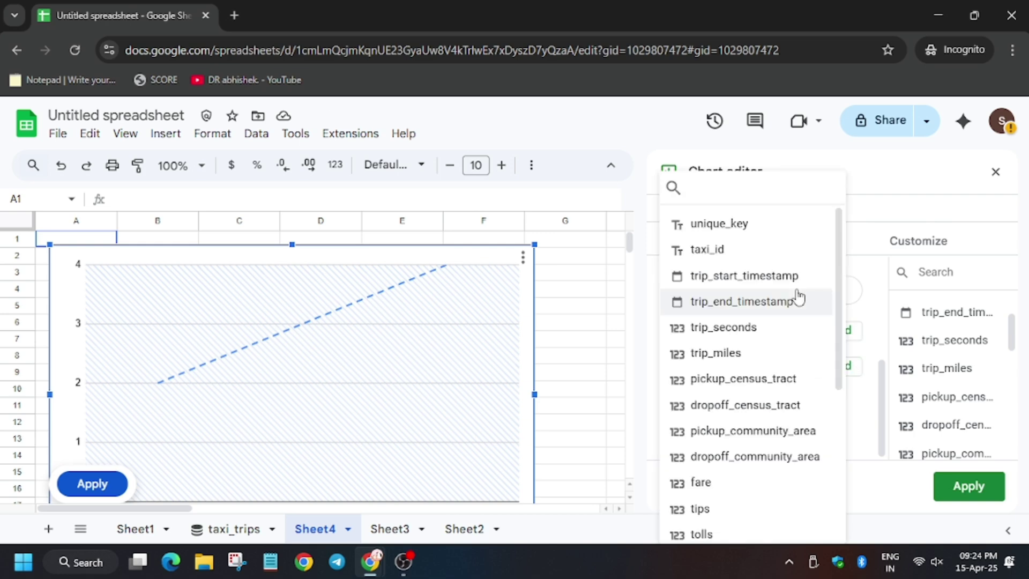
{"action": "left_click", "coordinate": [720, 489]}
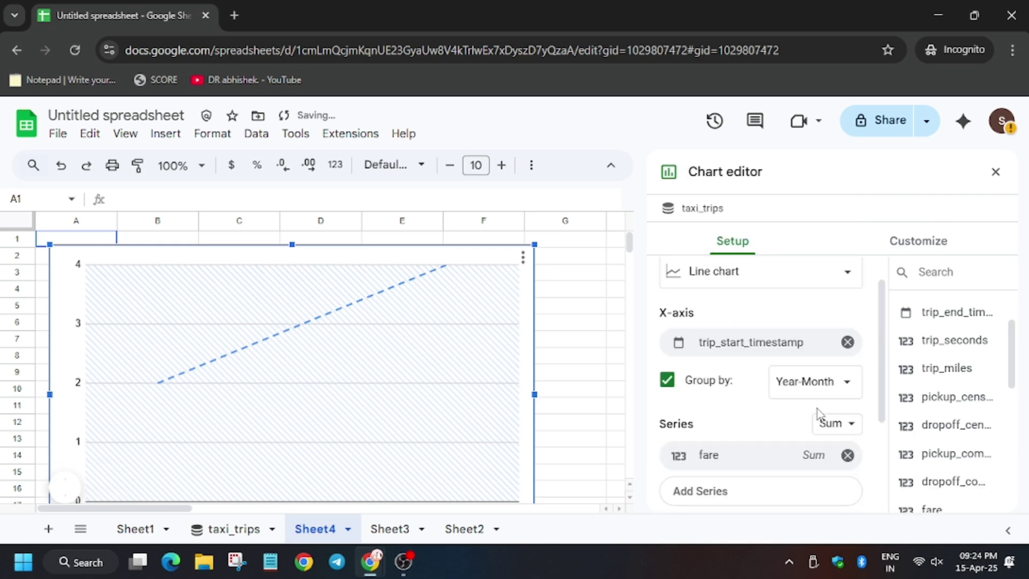
{"action": "scroll", "coordinate": [760, 423], "scroll_direction": "down", "scroll_amount": 2}
{"action": "scroll", "coordinate": [759, 424], "scroll_direction": "down", "scroll_amount": 1}
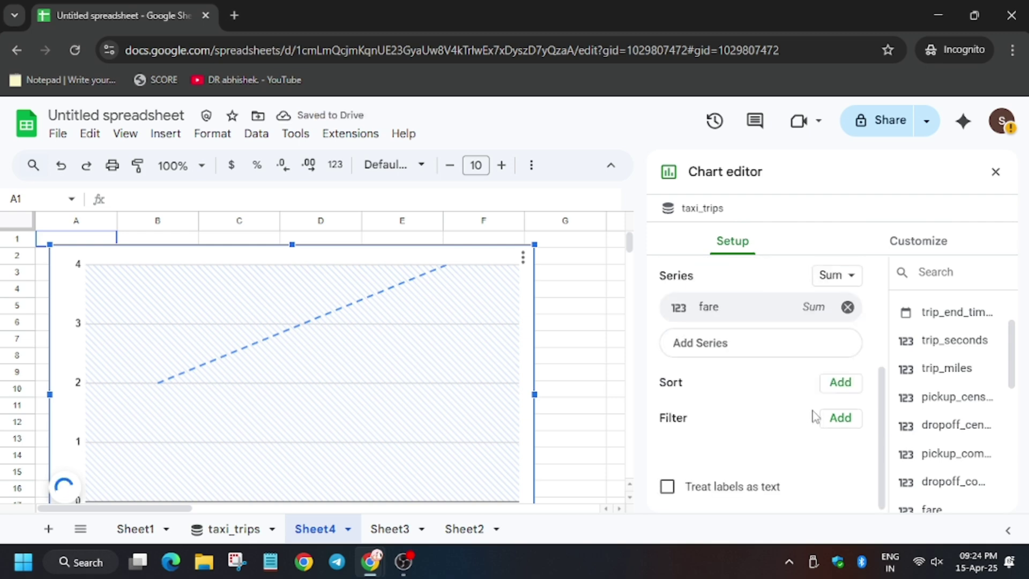
Add a payment_type filter with the Text contains condition.
{"action": "left_click", "coordinate": [840, 419]}
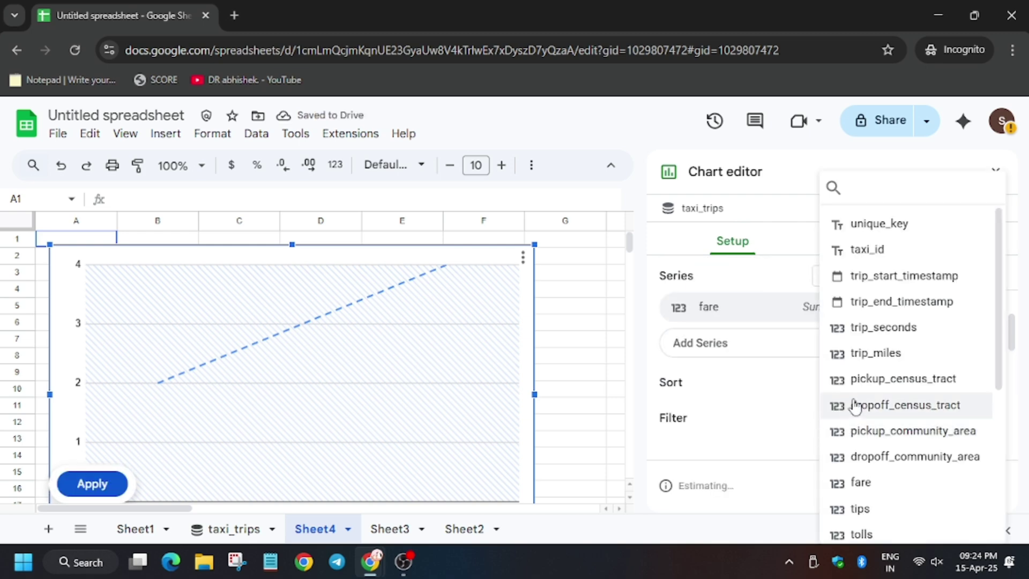
{"action": "scroll", "coordinate": [852, 407], "scroll_direction": "down", "scroll_amount": 5}
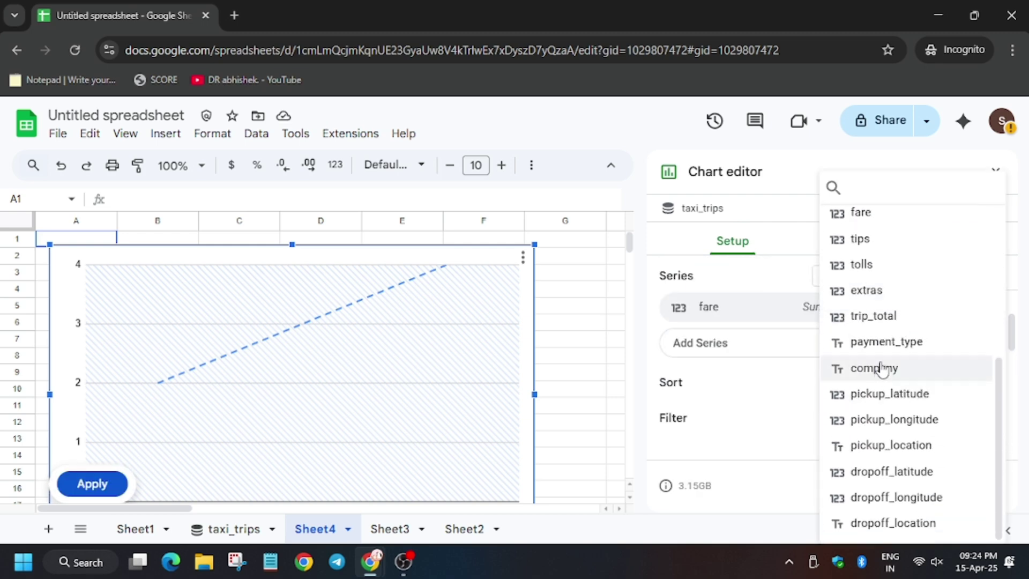
{"action": "left_click", "coordinate": [885, 344]}
{"action": "scroll", "coordinate": [761, 424], "scroll_direction": "down", "scroll_amount": 2}
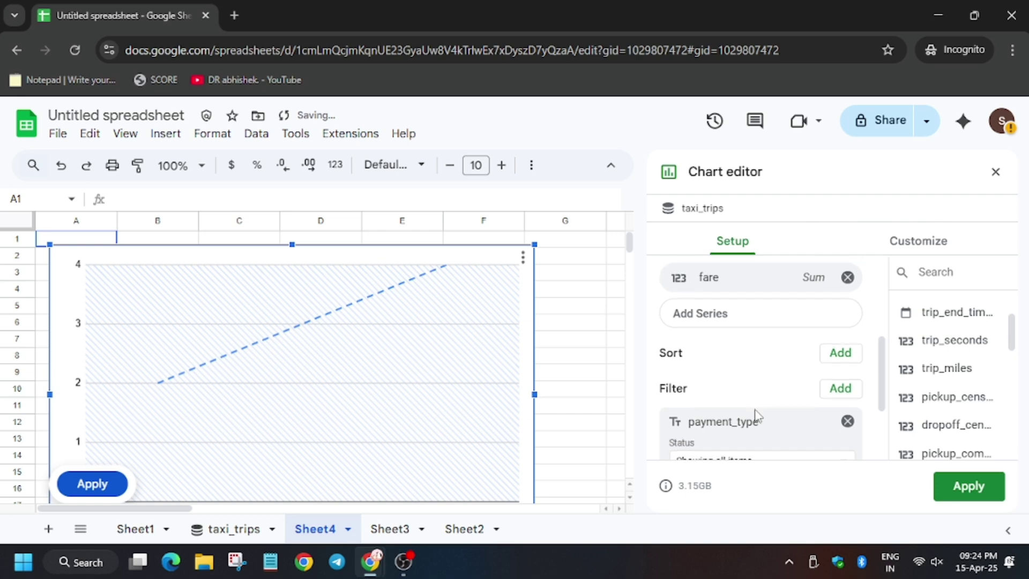
{"action": "left_click", "coordinate": [727, 369]}
{"action": "left_click", "coordinate": [734, 414]}
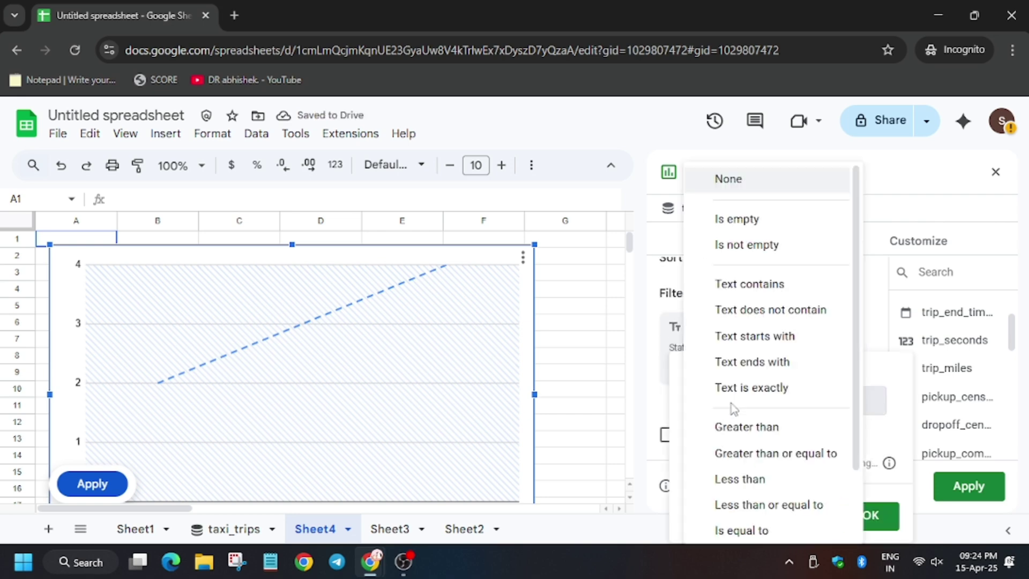
{"action": "left_click", "coordinate": [770, 288]}
Set the payment_type filter to Text contains 'mobile' and apply the line chart.
{"action": "key", "text": "alt+Tab"}
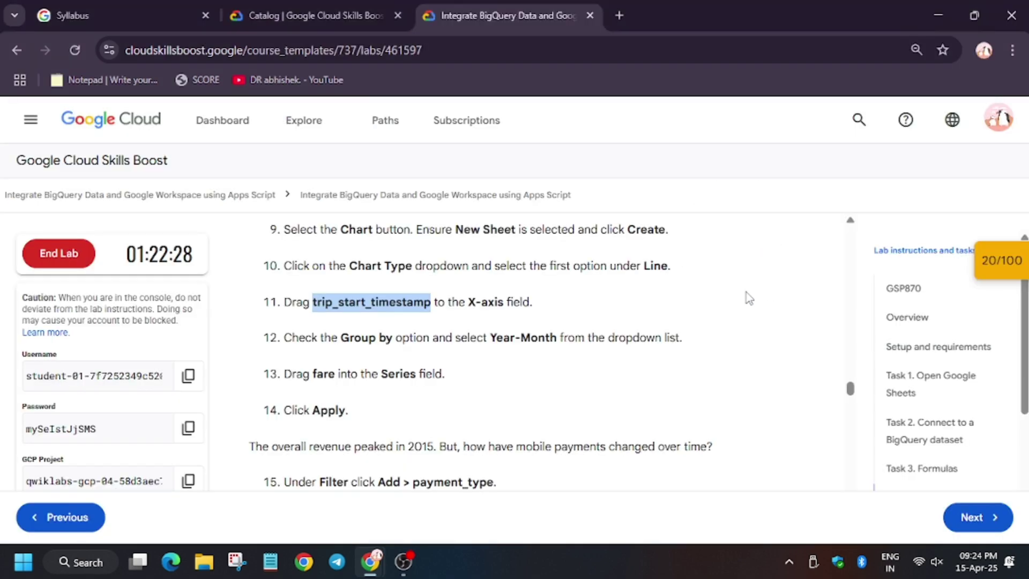
{"action": "scroll", "coordinate": [474, 387], "scroll_direction": "down", "scroll_amount": 2}
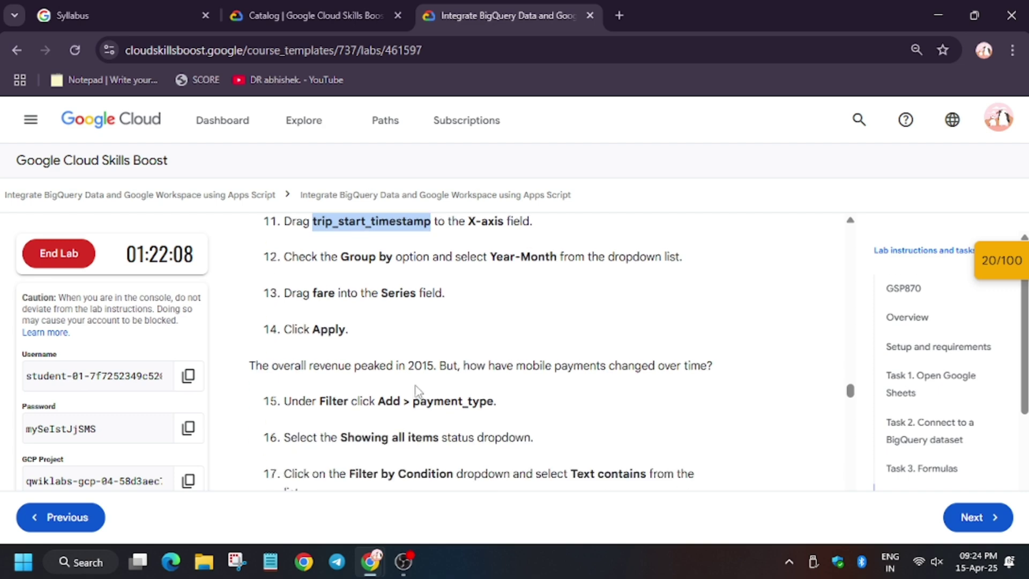
{"action": "scroll", "coordinate": [496, 420], "scroll_direction": "down", "scroll_amount": 4}
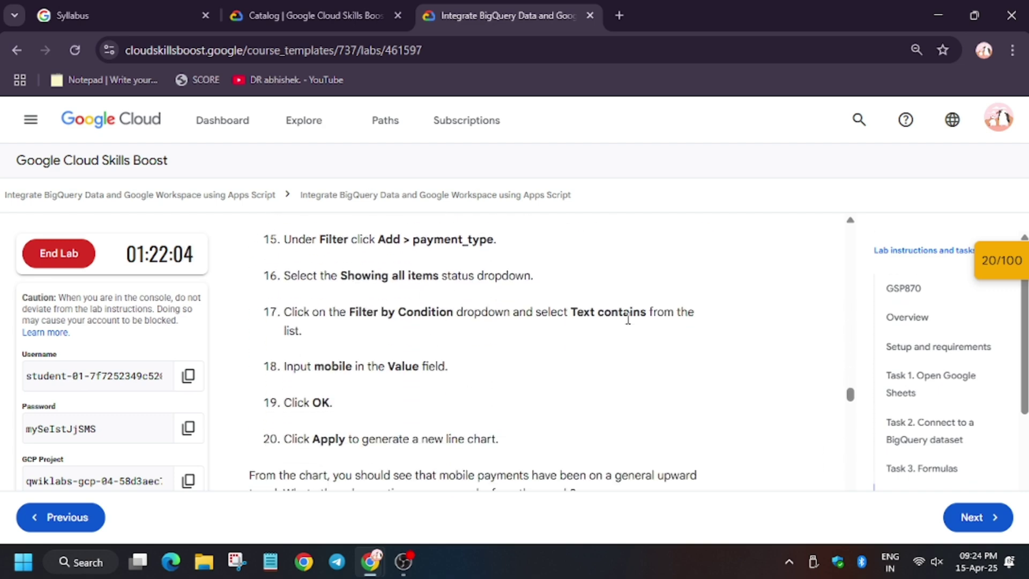
{"action": "left_click_drag", "start_coordinate": [315, 366], "coordinate": [353, 368]}
{"action": "key", "text": "ctrl+c"}
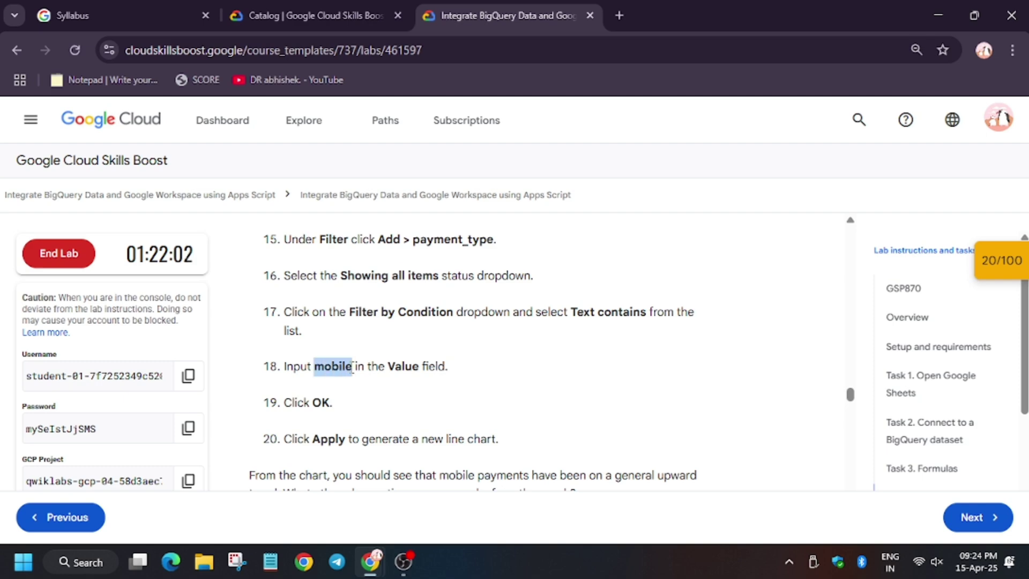
{"action": "key", "text": "alt+Tab"}
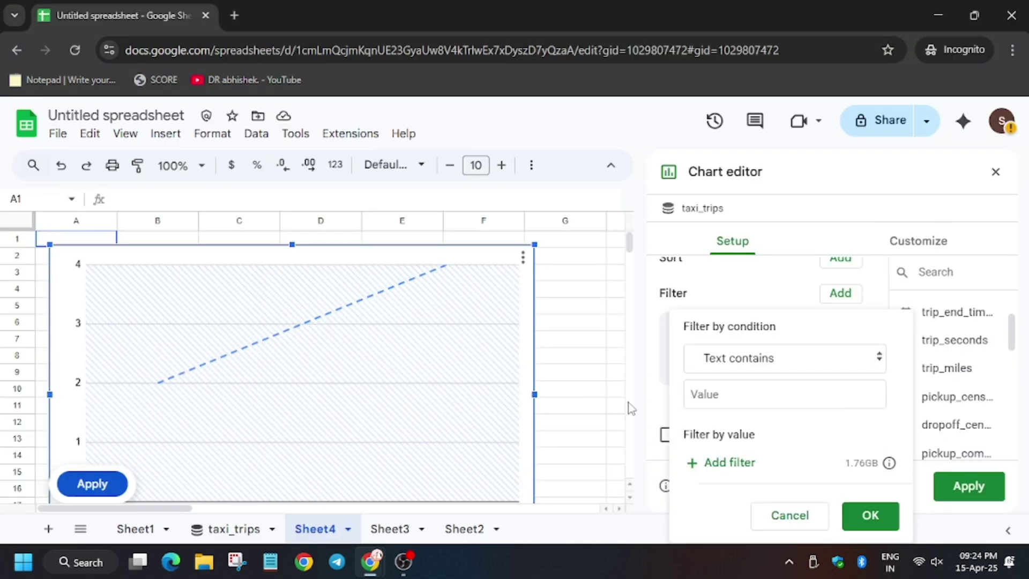
{"action": "left_click", "coordinate": [710, 399]}
{"action": "key", "text": "ctrl+v"}
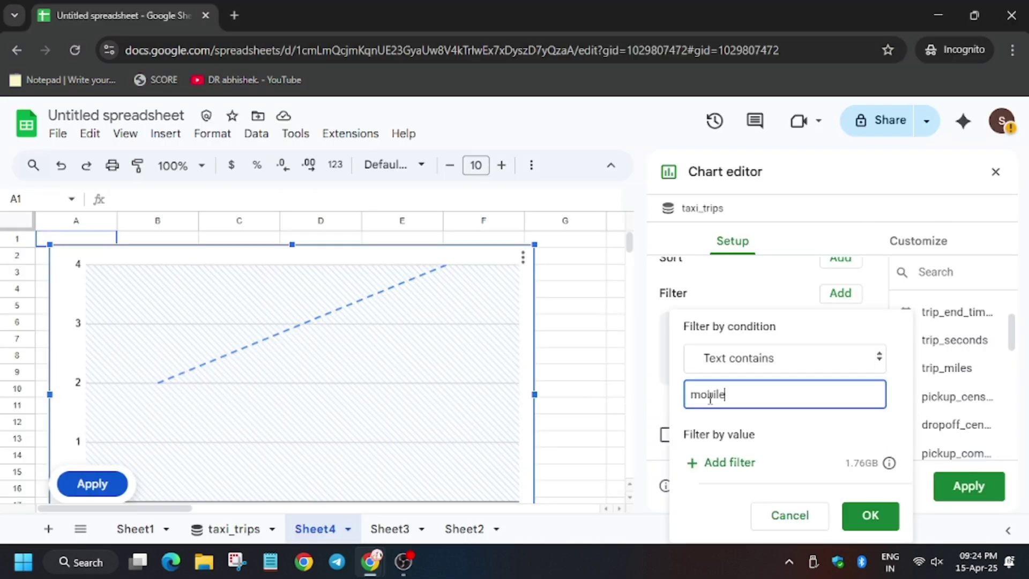
{"action": "left_click", "coordinate": [871, 516]}
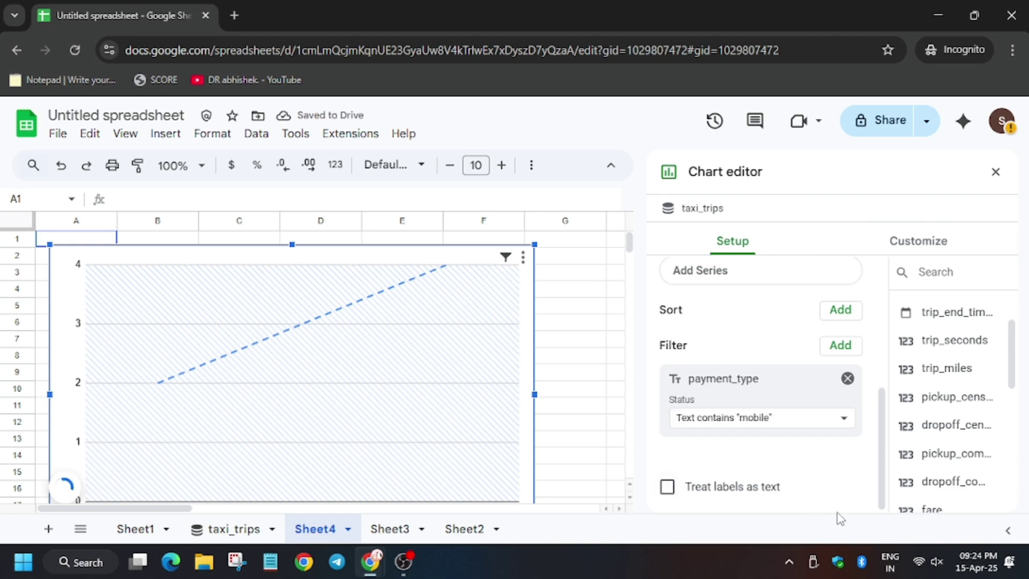
{"action": "left_click", "coordinate": [962, 496]}
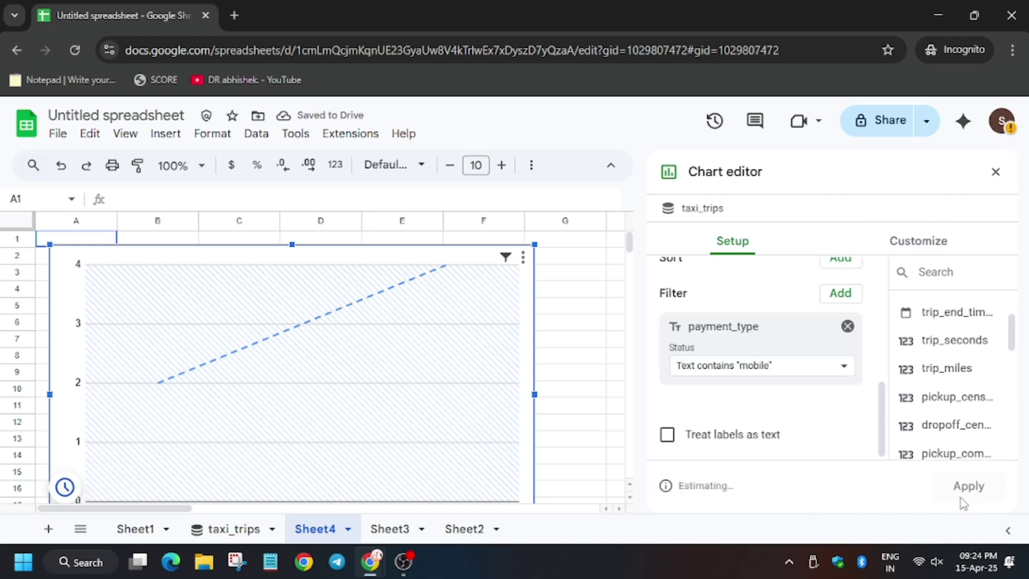
{"action": "key", "text": "alt+Tab"}
{"action": "scroll", "coordinate": [420, 376], "scroll_direction": "down", "scroll_amount": 5}
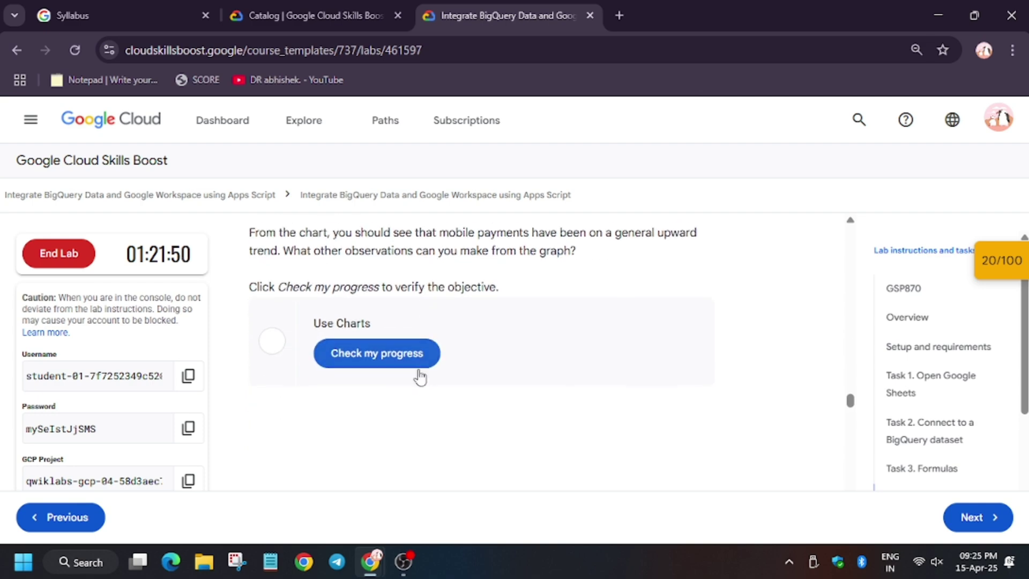
Run Check my progress for Use Charts, then return to the taxi_trips sheet.
{"action": "left_click", "coordinate": [421, 364]}
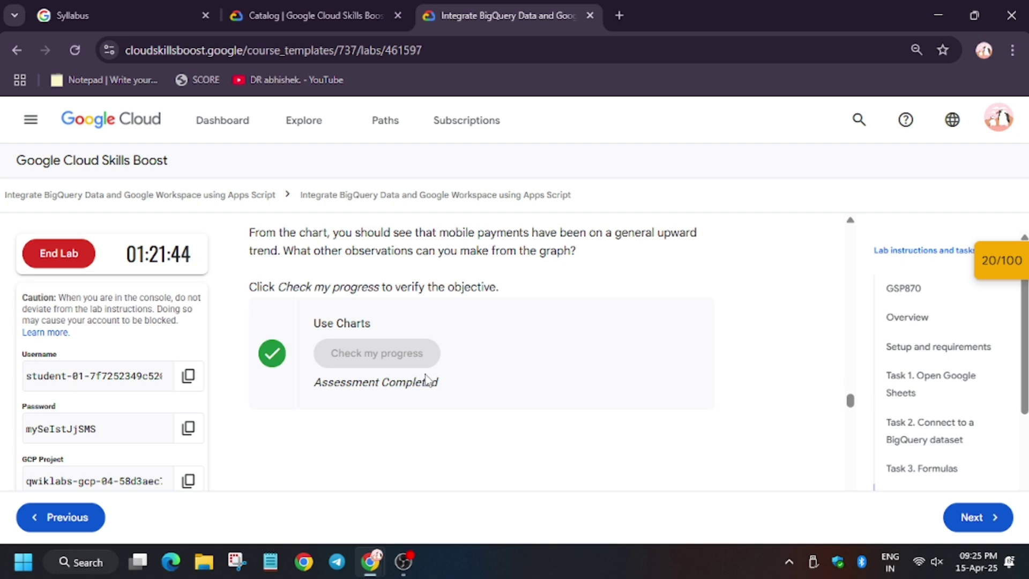
{"action": "scroll", "coordinate": [474, 423], "scroll_direction": "down", "scroll_amount": 5}
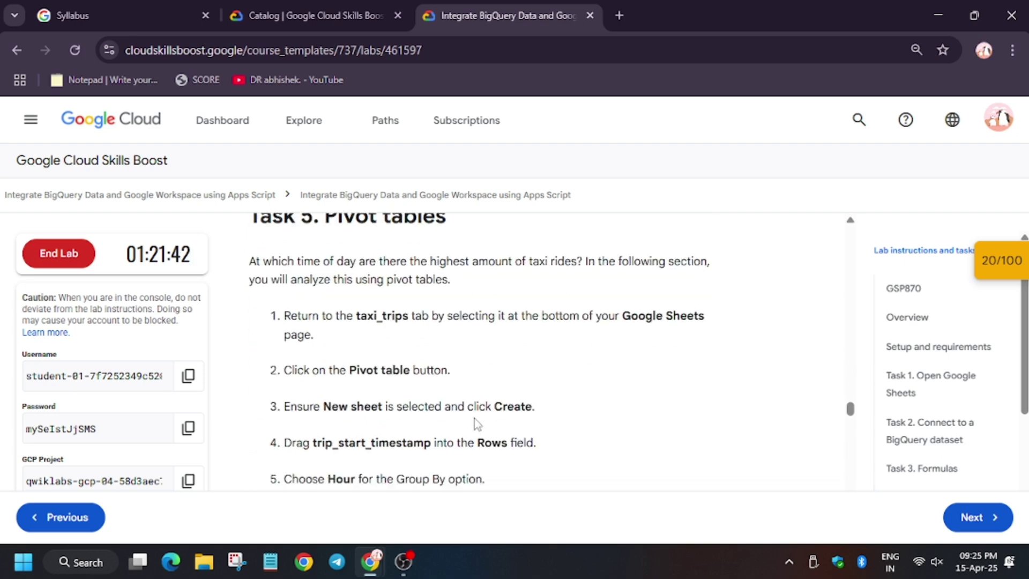
{"action": "scroll", "coordinate": [341, 316], "scroll_direction": "up", "scroll_amount": 2}
{"action": "key", "text": "alt+Tab"}
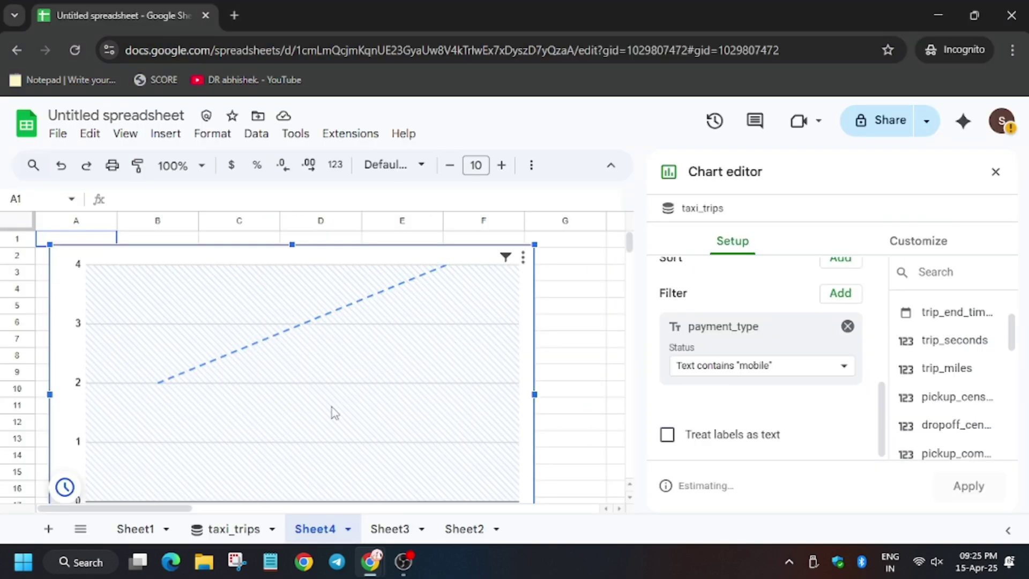
{"action": "left_click", "coordinate": [221, 533]}
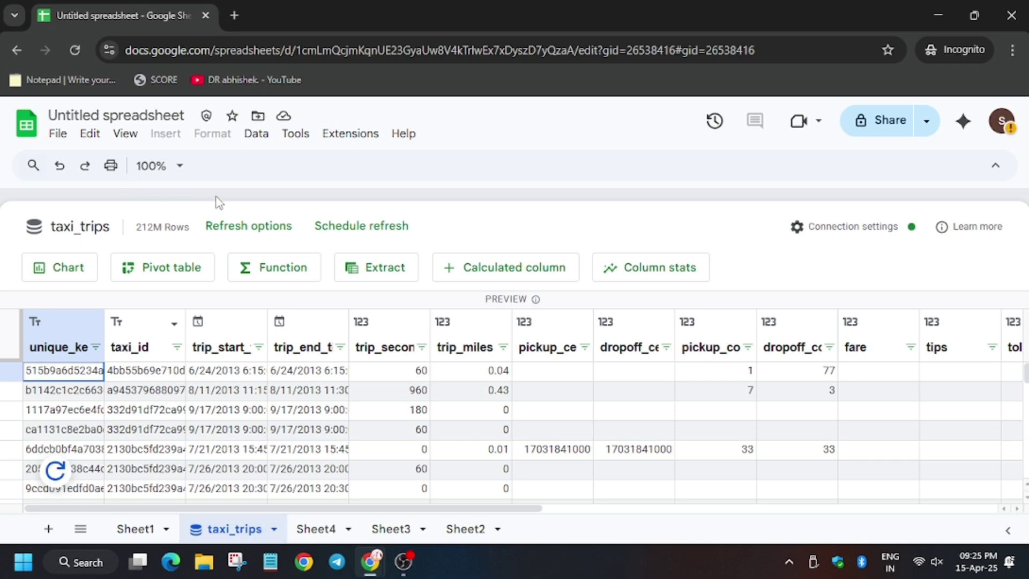
Create a pivot table from taxi_trips on a new sheet, Pivot Table 1.
{"action": "left_click", "coordinate": [171, 276]}
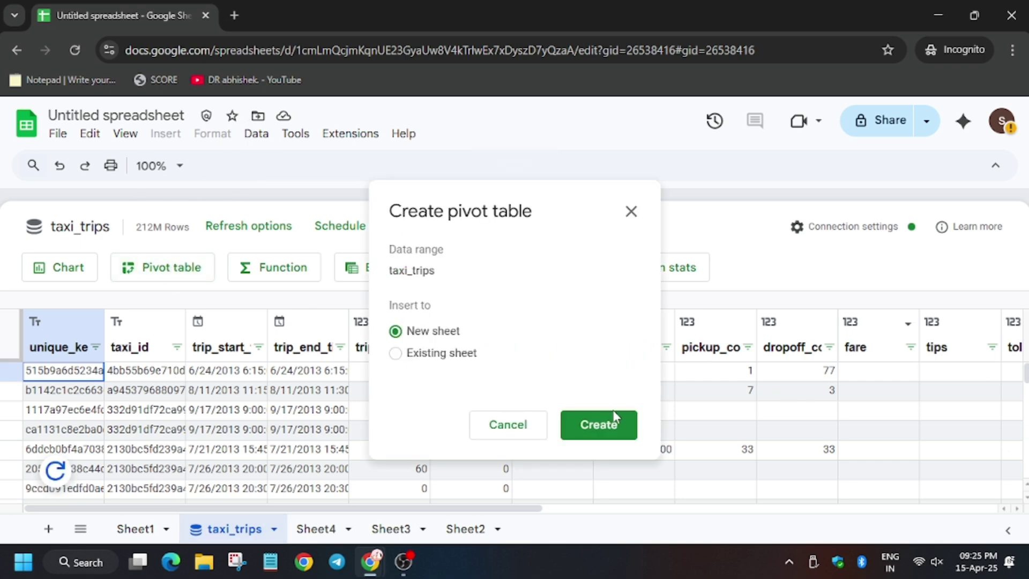
{"action": "left_click", "coordinate": [612, 424]}
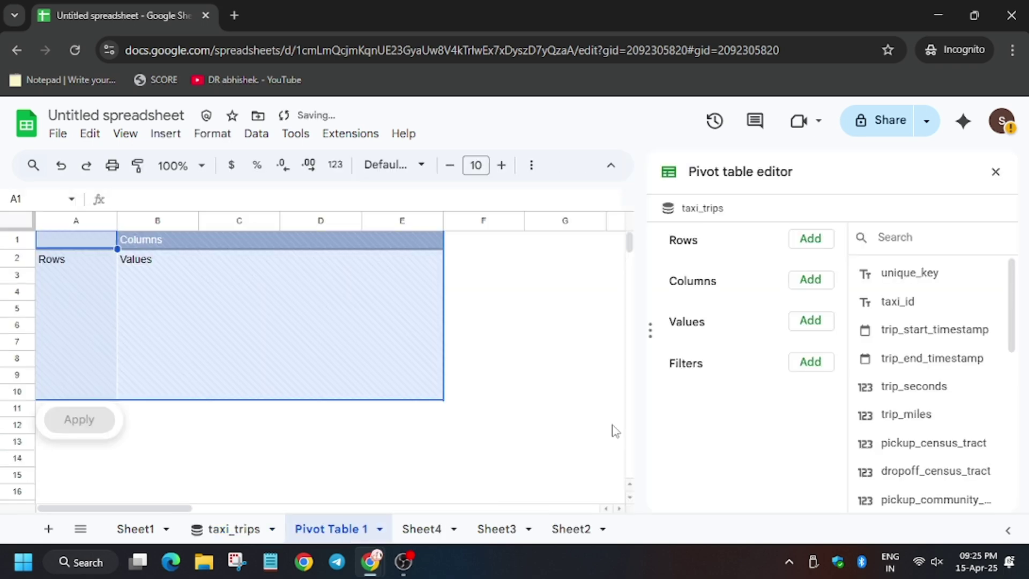
Add trip_start_timestamp to the pivot table's Rows.
{"action": "key", "text": "alt+Tab"}
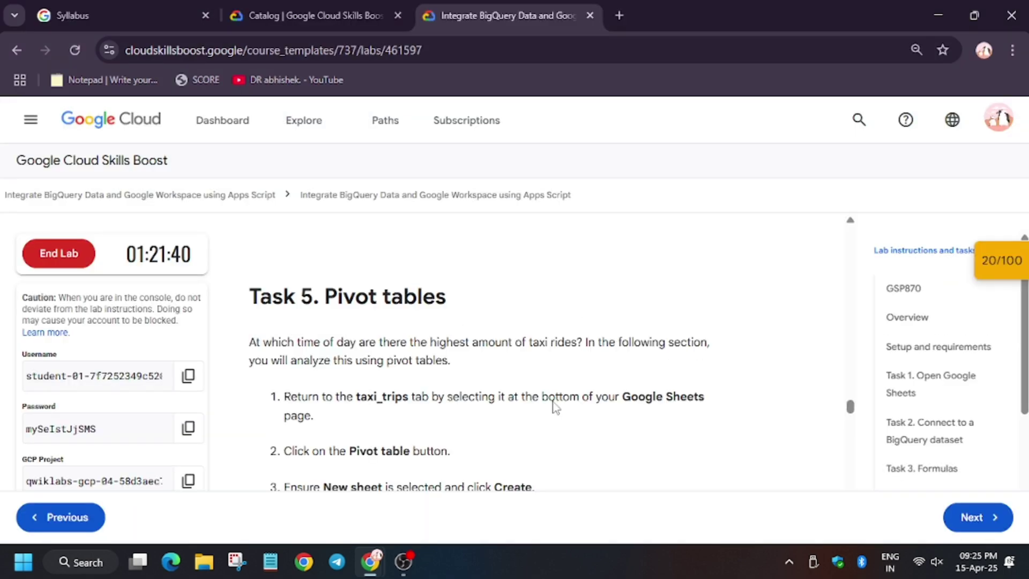
{"action": "scroll", "coordinate": [442, 378], "scroll_direction": "down", "scroll_amount": 2}
{"action": "scroll", "coordinate": [442, 378], "scroll_direction": "down", "scroll_amount": 1}
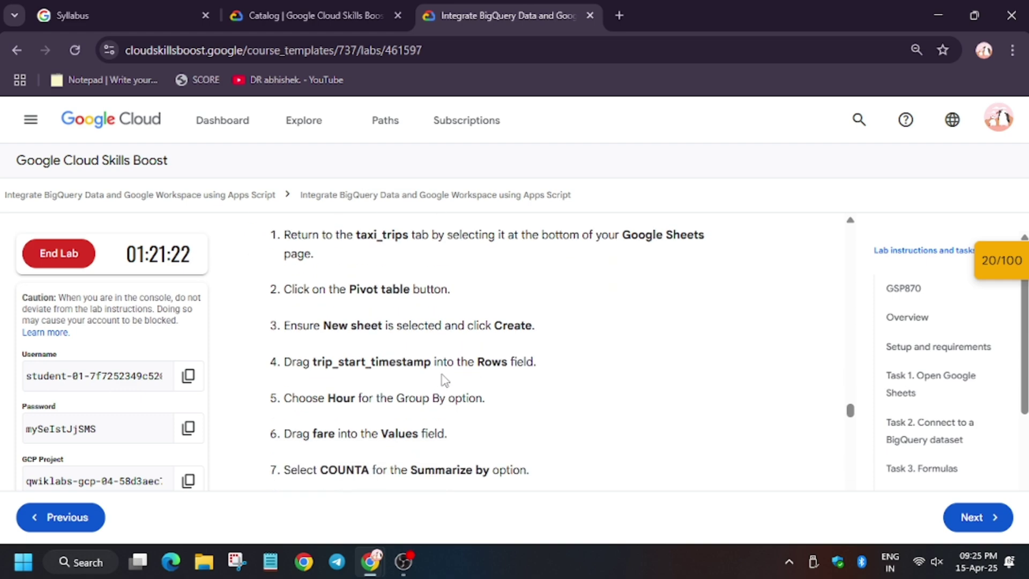
{"action": "key", "text": "alt+Tab"}
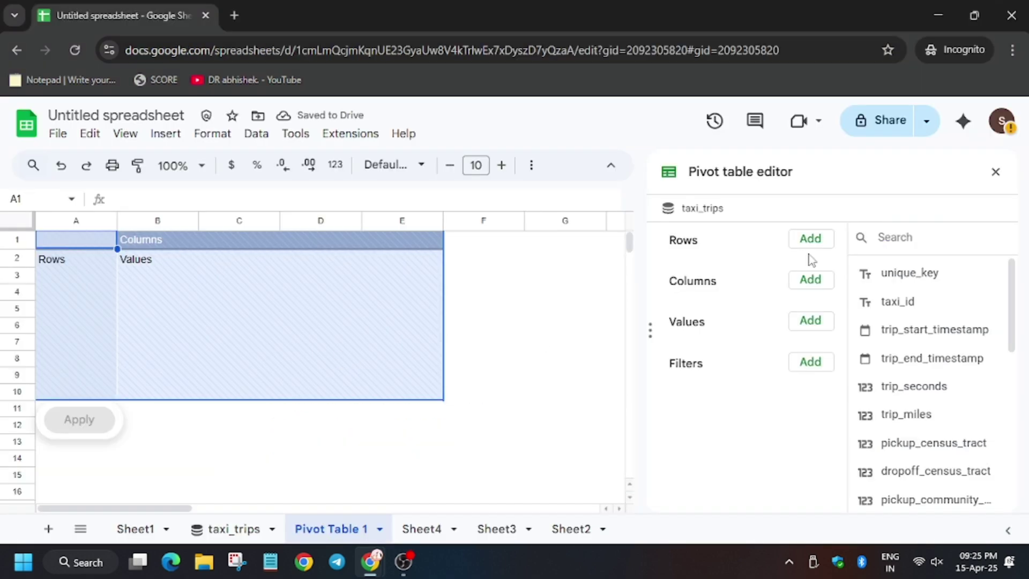
{"action": "left_click_drag", "start_coordinate": [958, 329], "coordinate": [747, 263]}
Set the trip_start_timestamp row grouping to Hour.
{"action": "key", "text": "alt+Tab"}
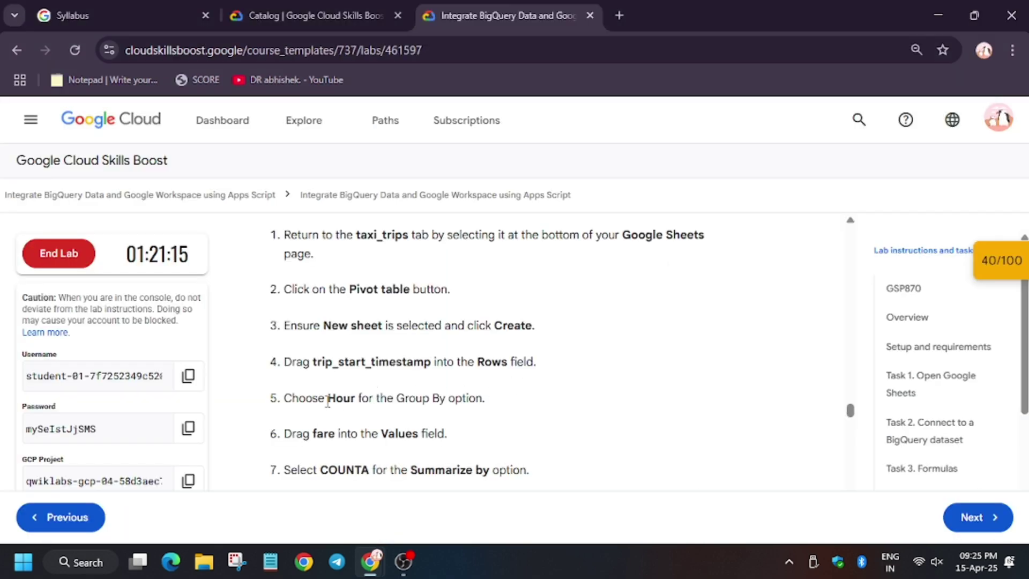
{"action": "key", "text": "alt+Tab"}
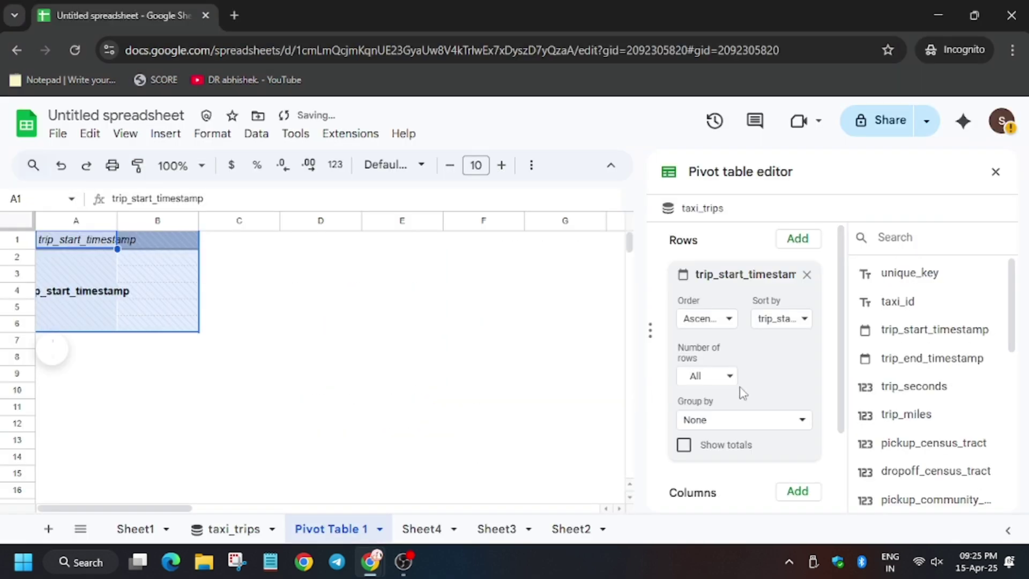
{"action": "left_click", "coordinate": [751, 423]}
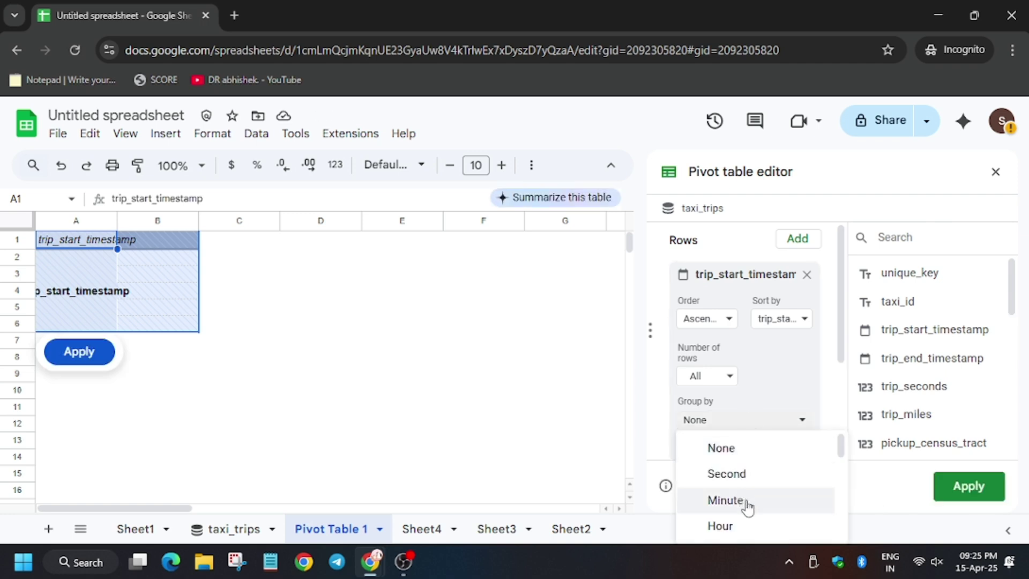
{"action": "left_click", "coordinate": [736, 527]}
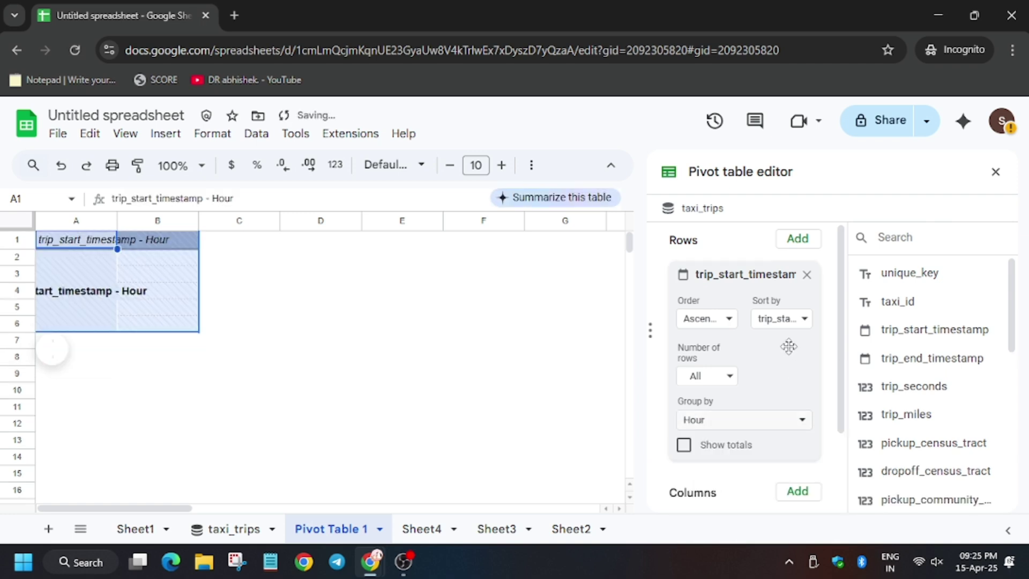
{"action": "scroll", "coordinate": [789, 346], "scroll_direction": "down", "scroll_amount": 2}
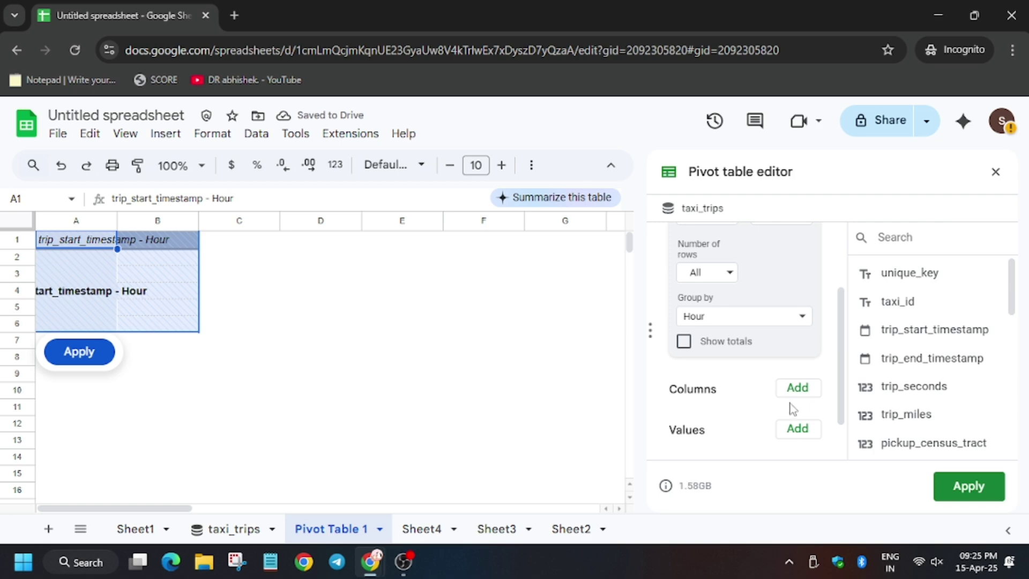
{"action": "key", "text": "alt+Tab"}
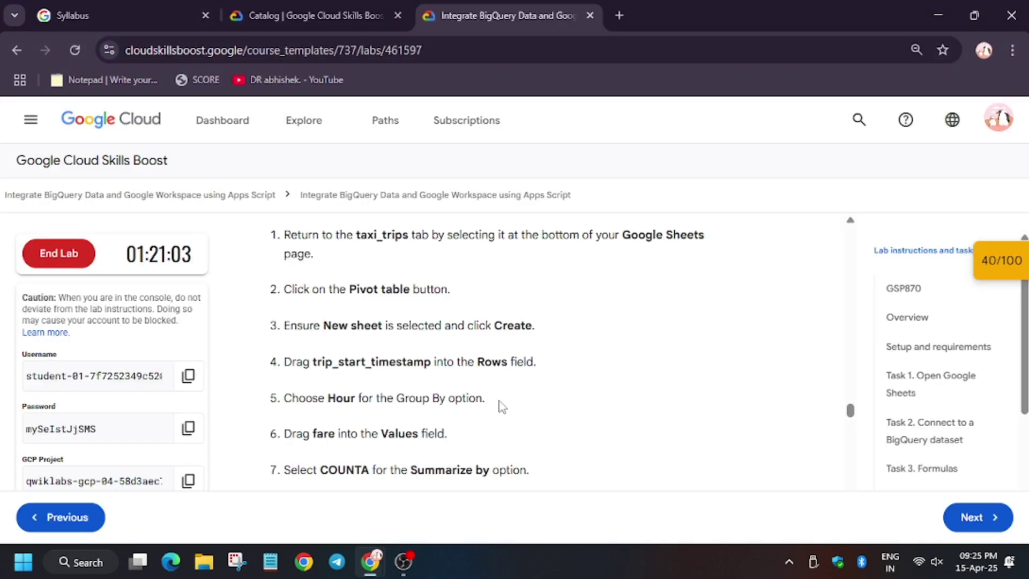
{"action": "scroll", "coordinate": [478, 421], "scroll_direction": "down", "scroll_amount": 3}
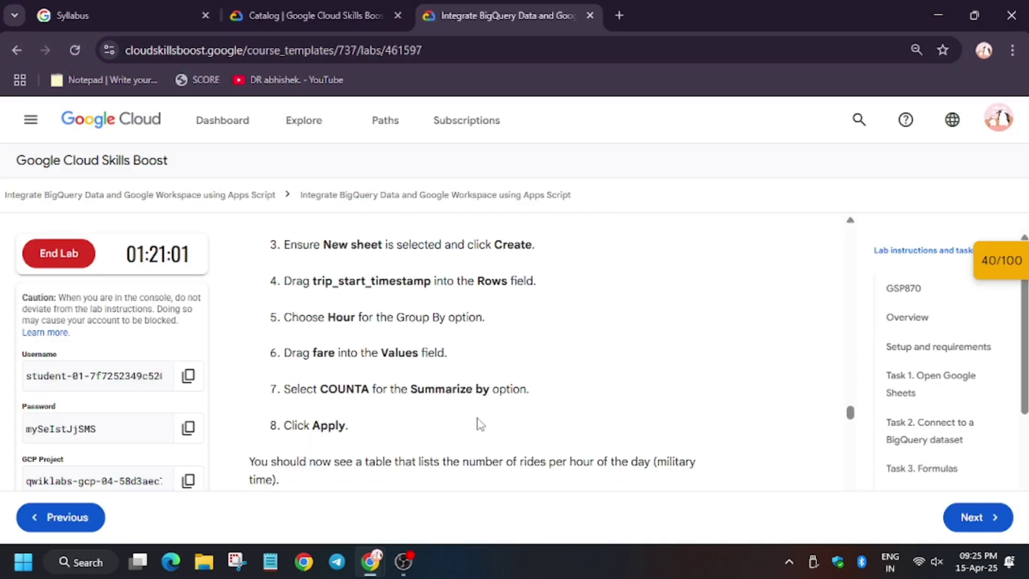
{"action": "key", "text": "alt+Tab"}
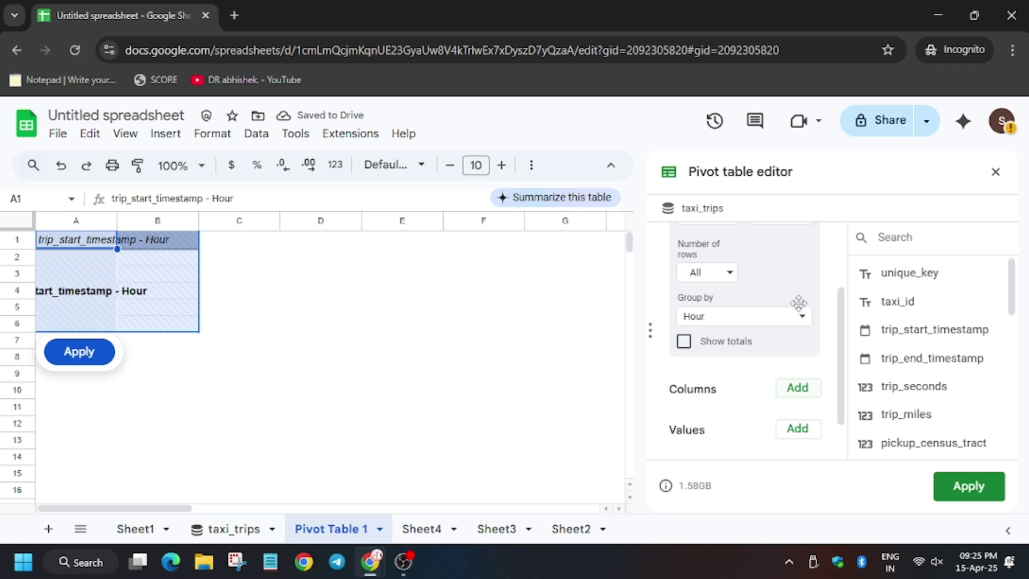
{"action": "scroll", "coordinate": [681, 385], "scroll_direction": "up", "scroll_amount": 2}
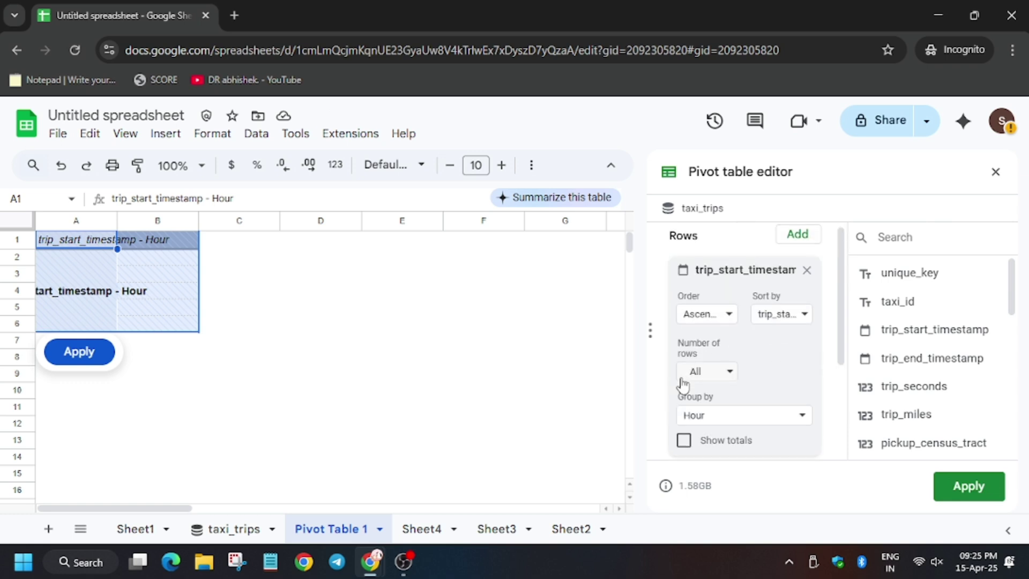
{"action": "scroll", "coordinate": [682, 383], "scroll_direction": "down", "scroll_amount": 3}
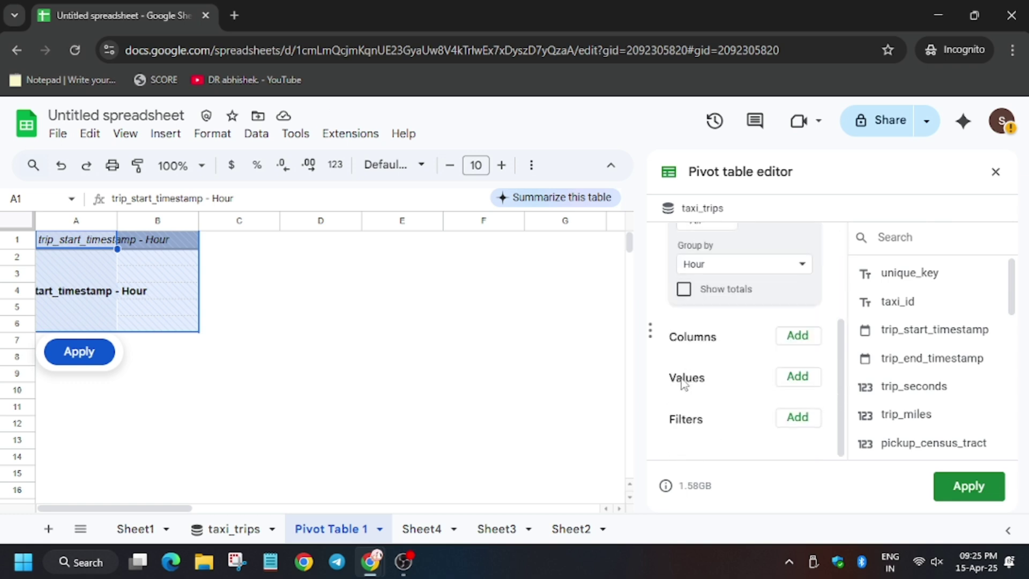
Add fare to Values summarized by COUNTA and apply, giving 7011757 rides at hour 0.
{"action": "left_click", "coordinate": [799, 376]}
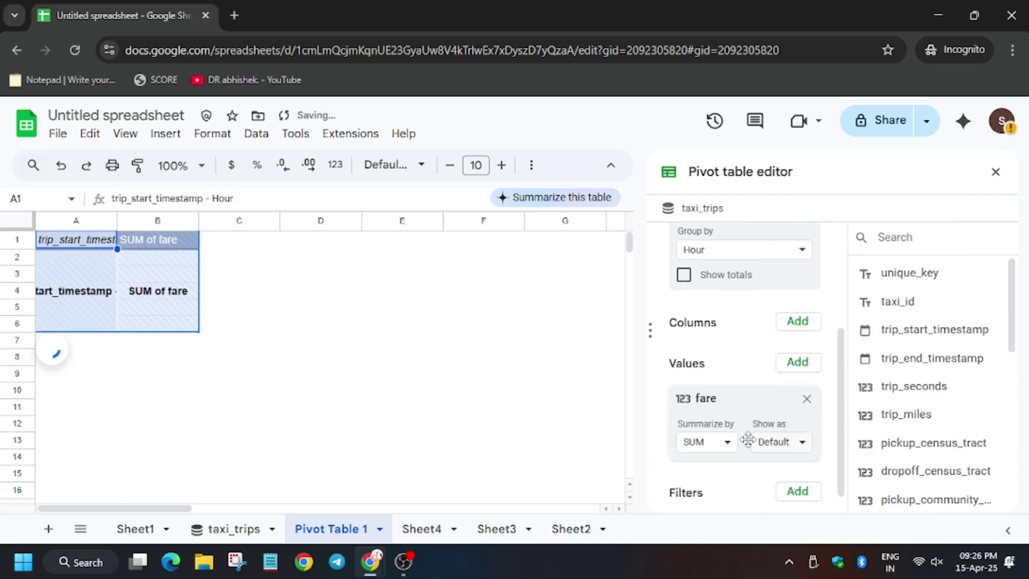
{"action": "left_click", "coordinate": [694, 442]}
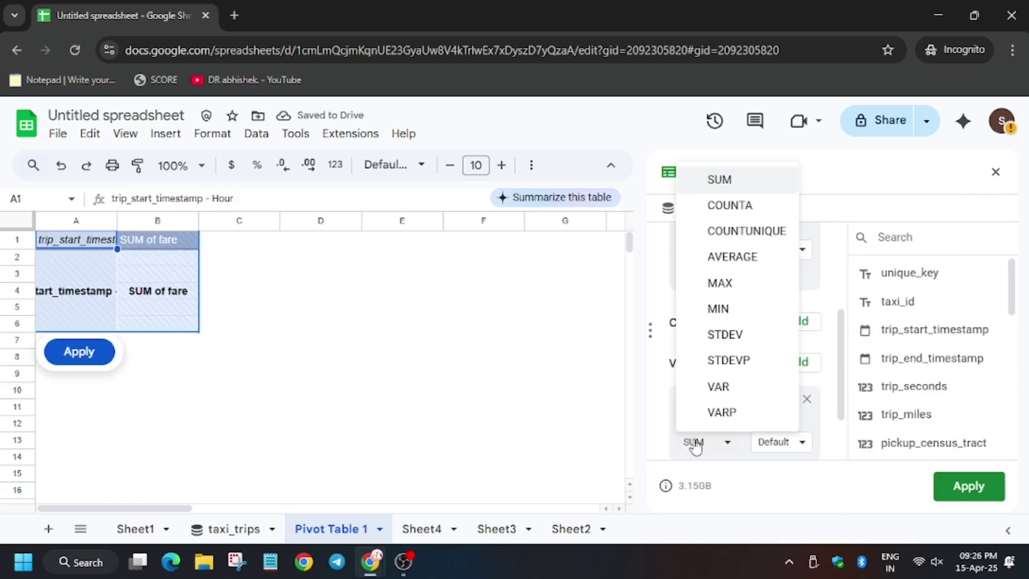
{"action": "left_click", "coordinate": [753, 207]}
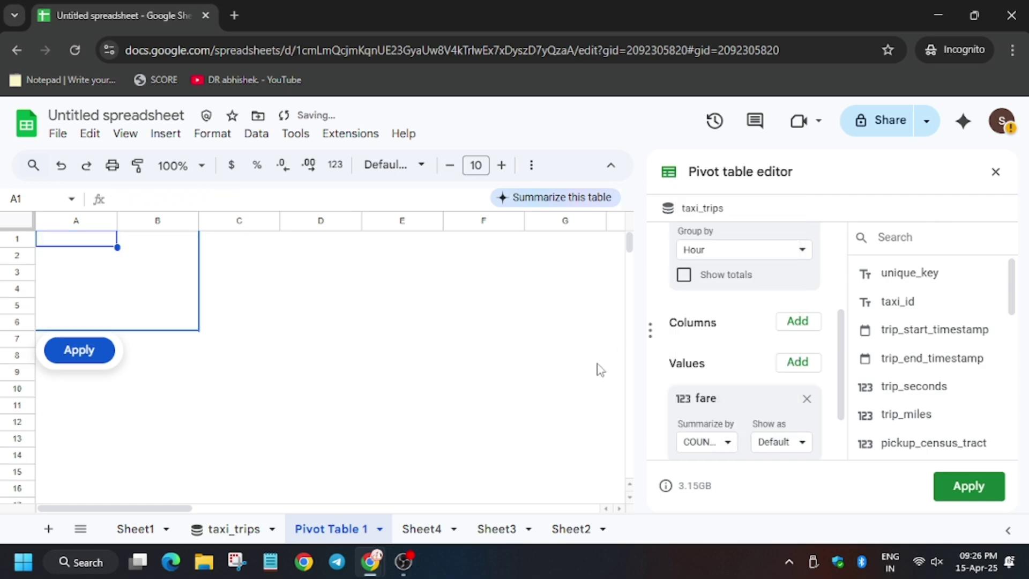
{"action": "key", "text": "alt+Tab"}
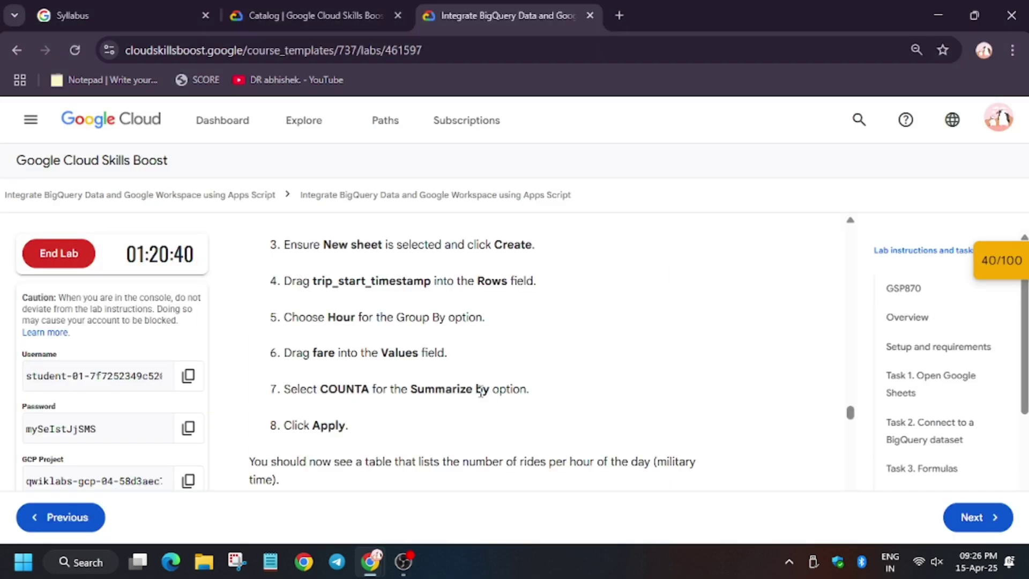
{"action": "key", "text": "alt+Tab"}
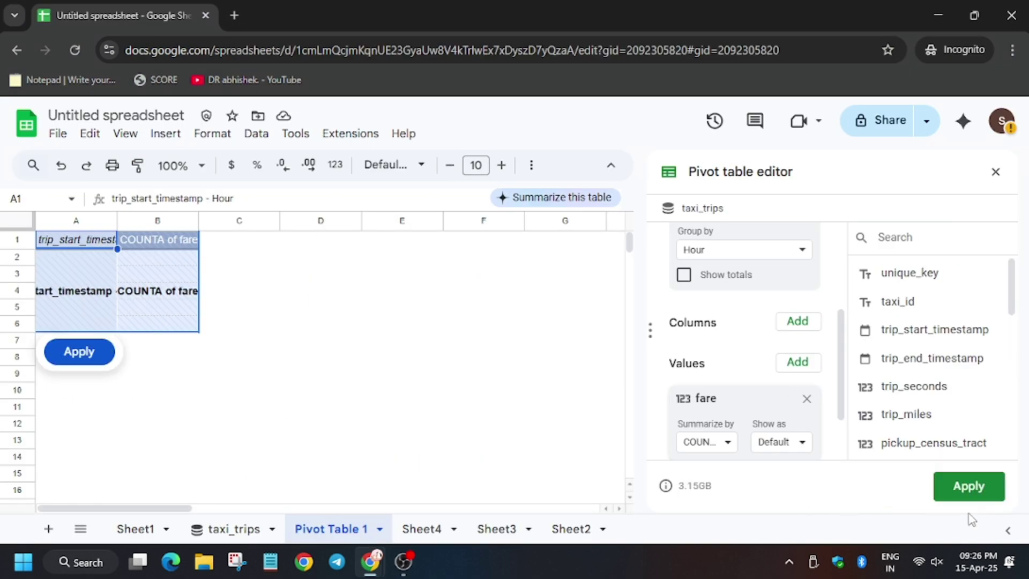
{"action": "left_click", "coordinate": [968, 486]}
{"action": "key", "text": "alt+Tab"}
{"action": "scroll", "coordinate": [456, 366], "scroll_direction": "down", "scroll_amount": 5}
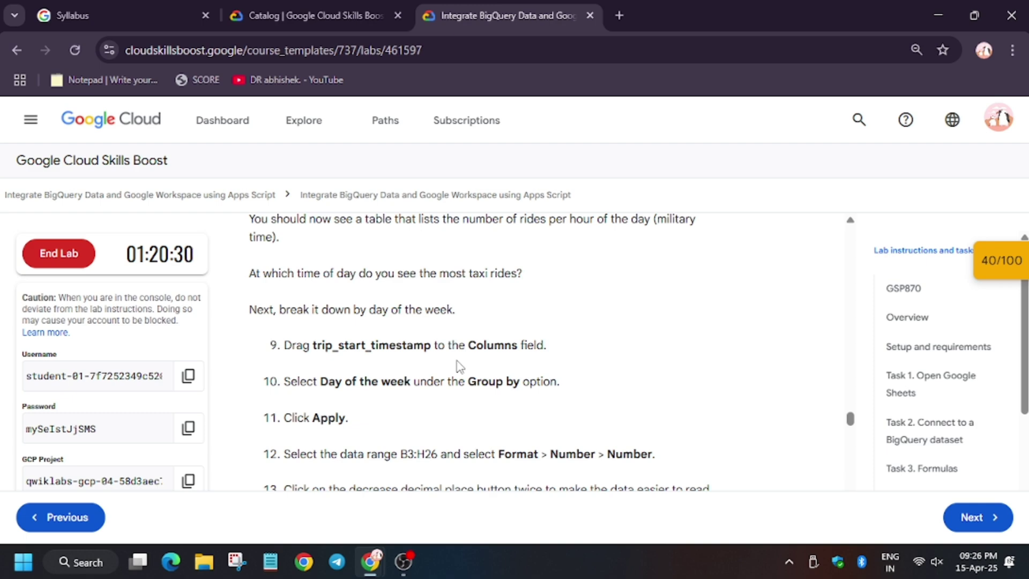
{"action": "scroll", "coordinate": [459, 367], "scroll_direction": "down", "scroll_amount": 1}
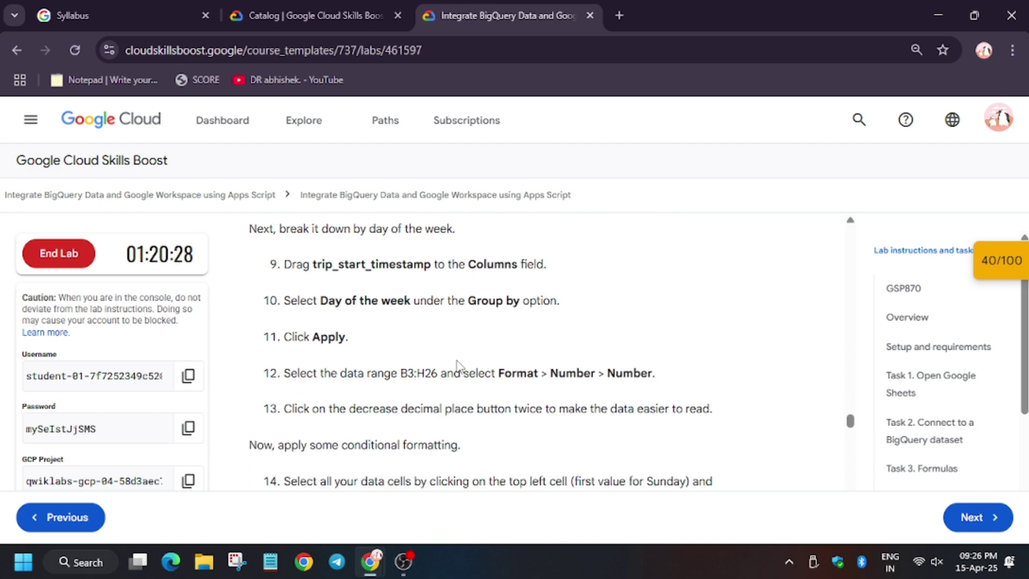
{"action": "scroll", "coordinate": [459, 366], "scroll_direction": "up", "scroll_amount": 2}
{"action": "key", "text": "alt+Tab"}
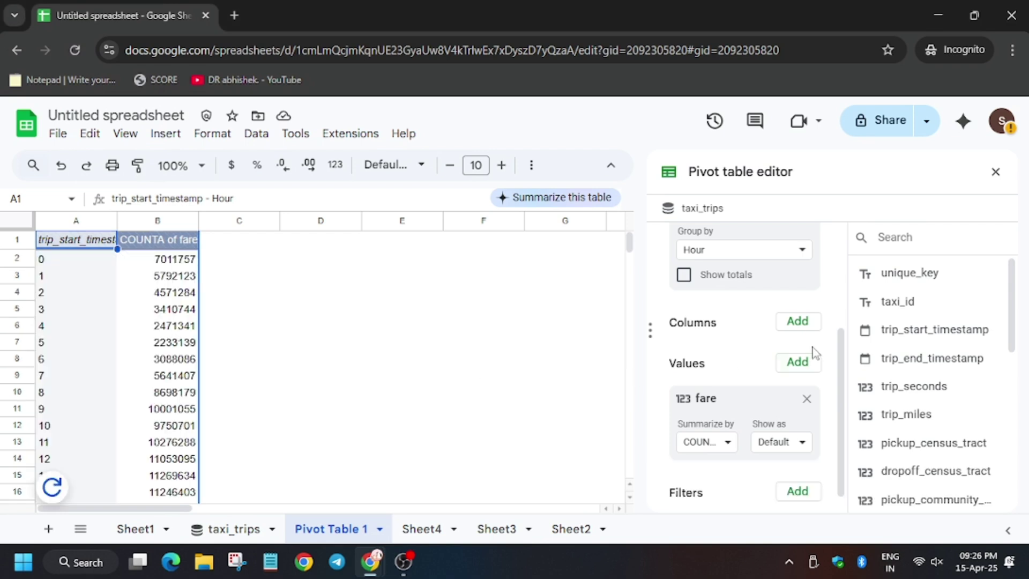
Add trip_start_timestamp as a second row field in the pivot table.
{"action": "left_click_drag", "start_coordinate": [935, 330], "coordinate": [748, 343]}
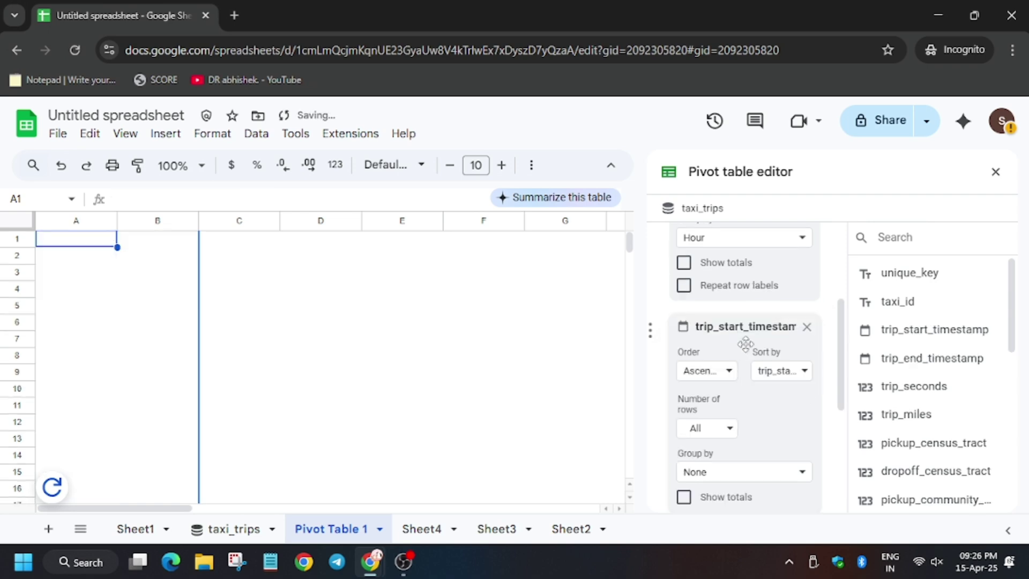
{"action": "key", "text": "alt+Tab"}
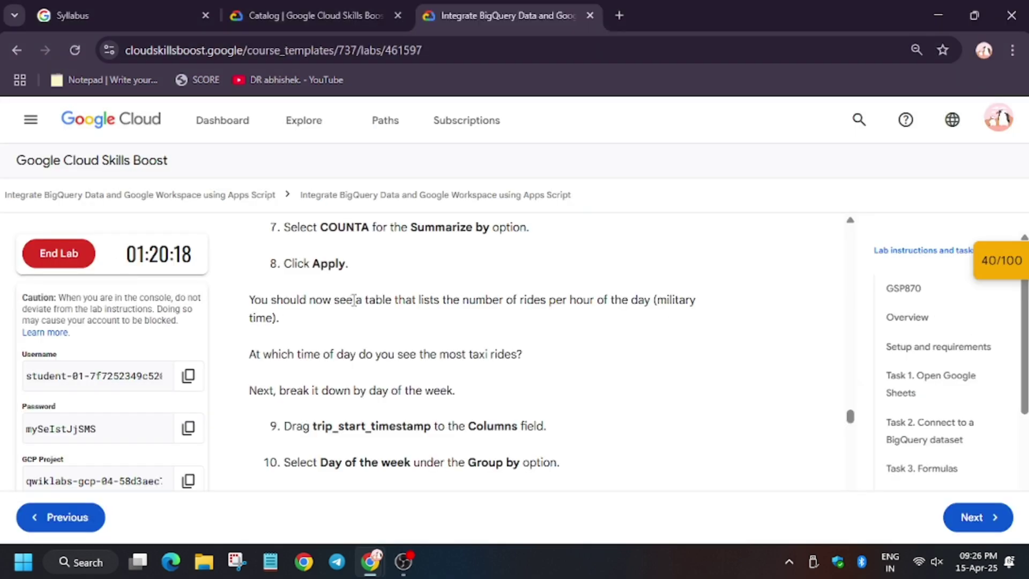
{"action": "scroll", "coordinate": [513, 300], "scroll_direction": "down", "scroll_amount": 2}
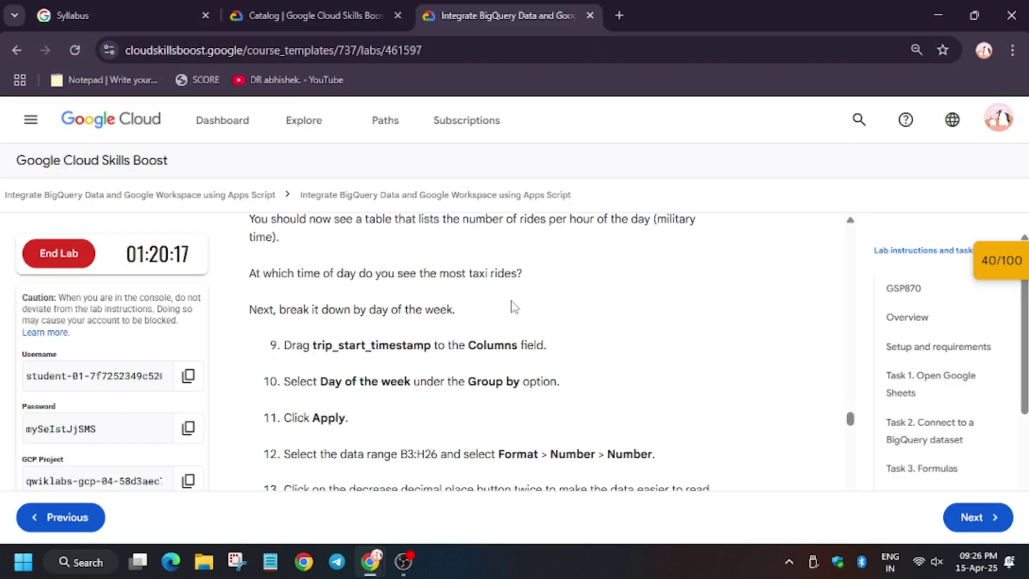
{"action": "key", "text": "alt+Tab"}
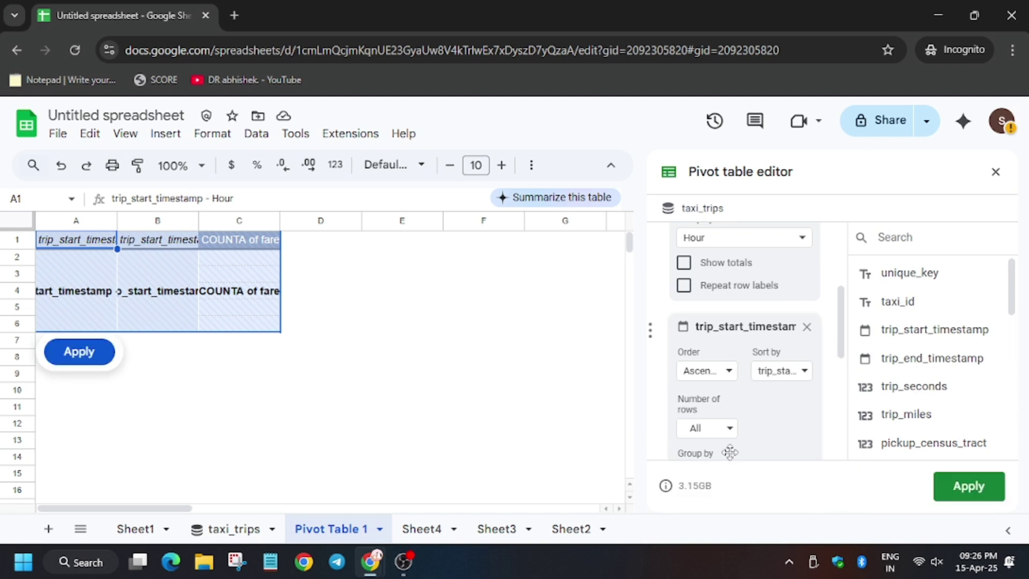
{"action": "scroll", "coordinate": [730, 452], "scroll_direction": "down", "scroll_amount": 3}
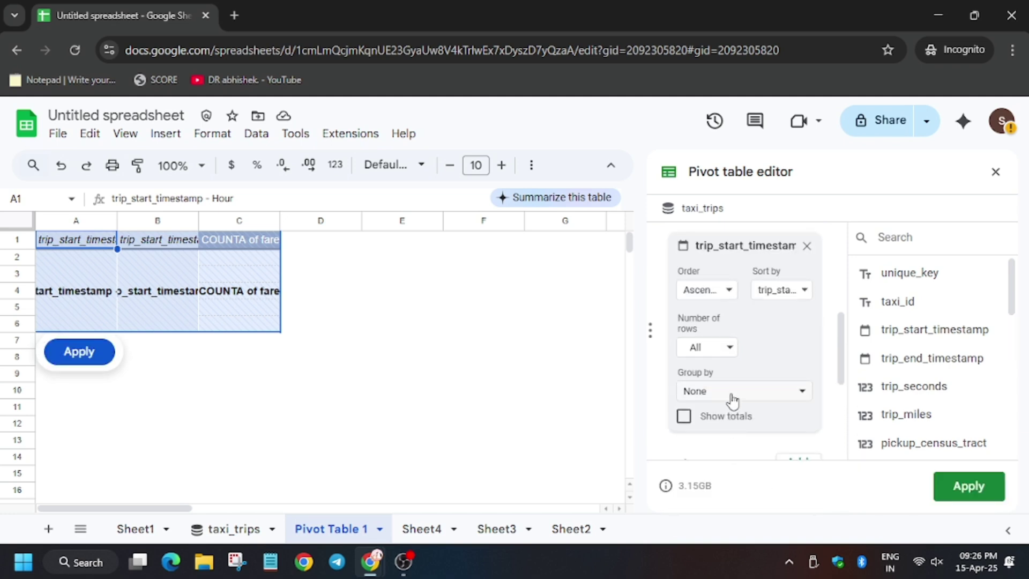
Group the second timestamp field by Day of the week and apply the pivot.
{"action": "left_click", "coordinate": [732, 400]}
{"action": "scroll", "coordinate": [730, 474], "scroll_direction": "down", "scroll_amount": 3}
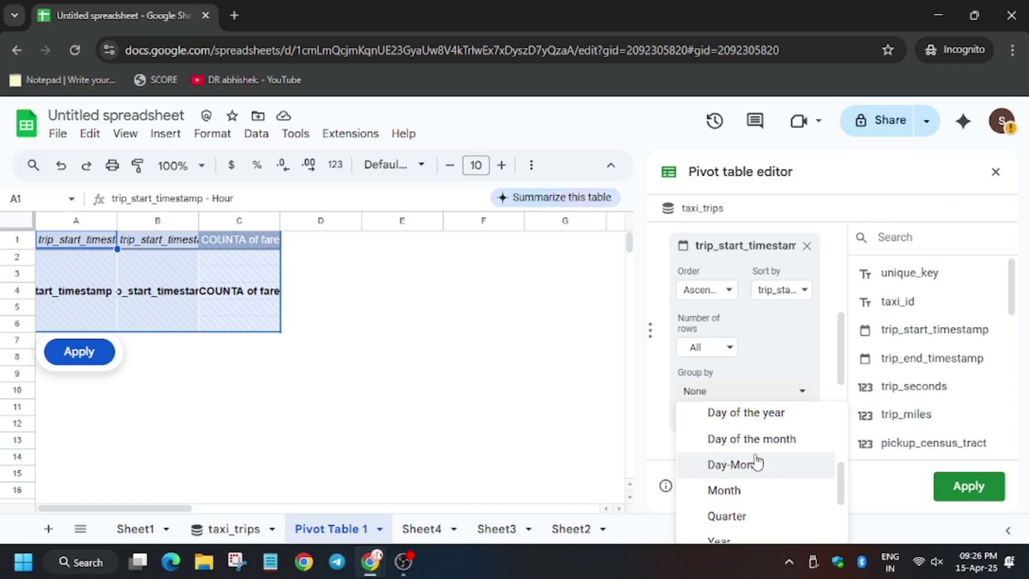
{"action": "scroll", "coordinate": [780, 438], "scroll_direction": "up", "scroll_amount": 3}
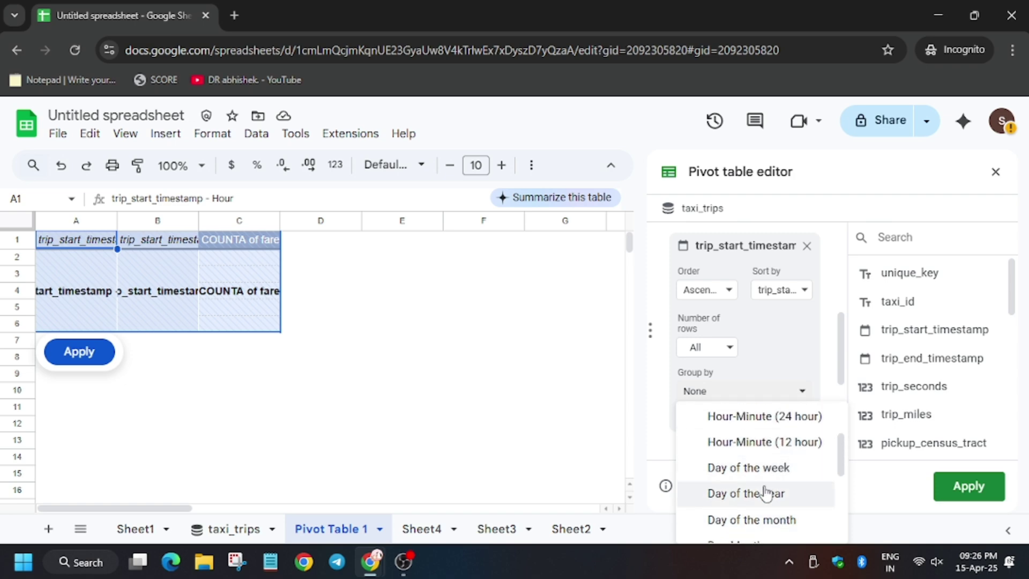
{"action": "left_click", "coordinate": [763, 469]}
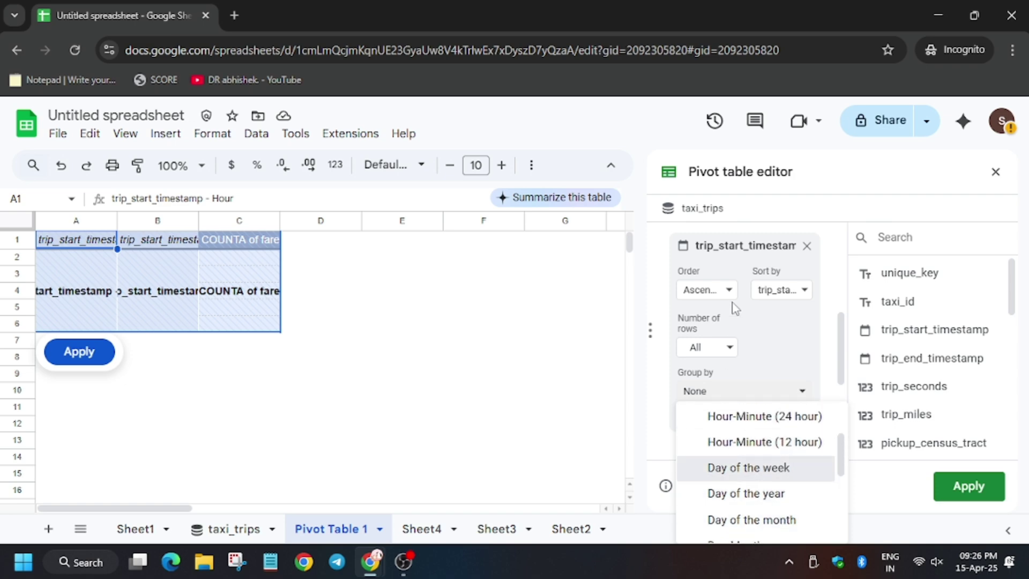
{"action": "scroll", "coordinate": [750, 391], "scroll_direction": "down", "scroll_amount": 2}
{"action": "key", "text": "alt+Tab"}
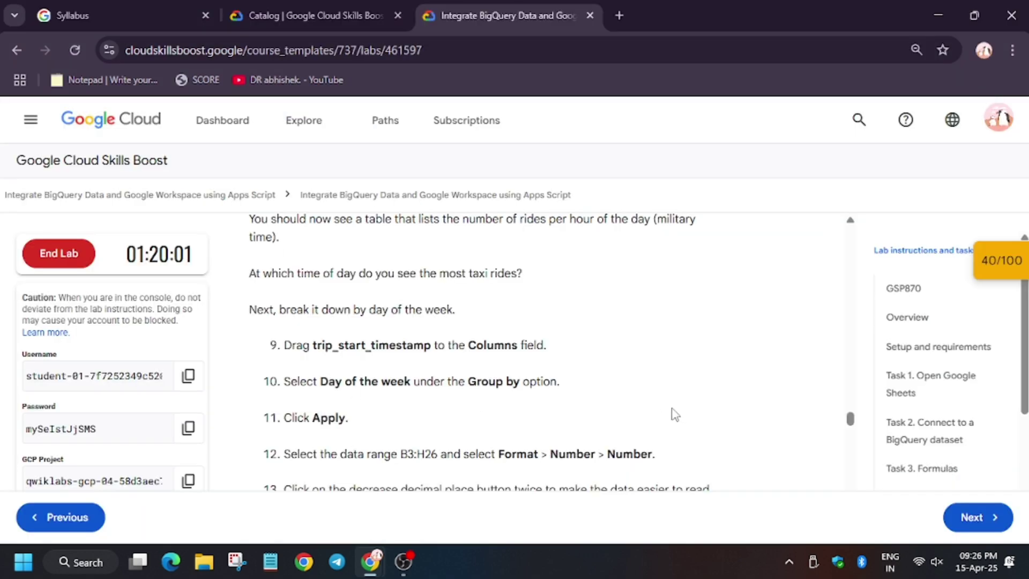
{"action": "scroll", "coordinate": [673, 413], "scroll_direction": "down", "scroll_amount": 3}
{"action": "scroll", "coordinate": [670, 407], "scroll_direction": "up", "scroll_amount": 2}
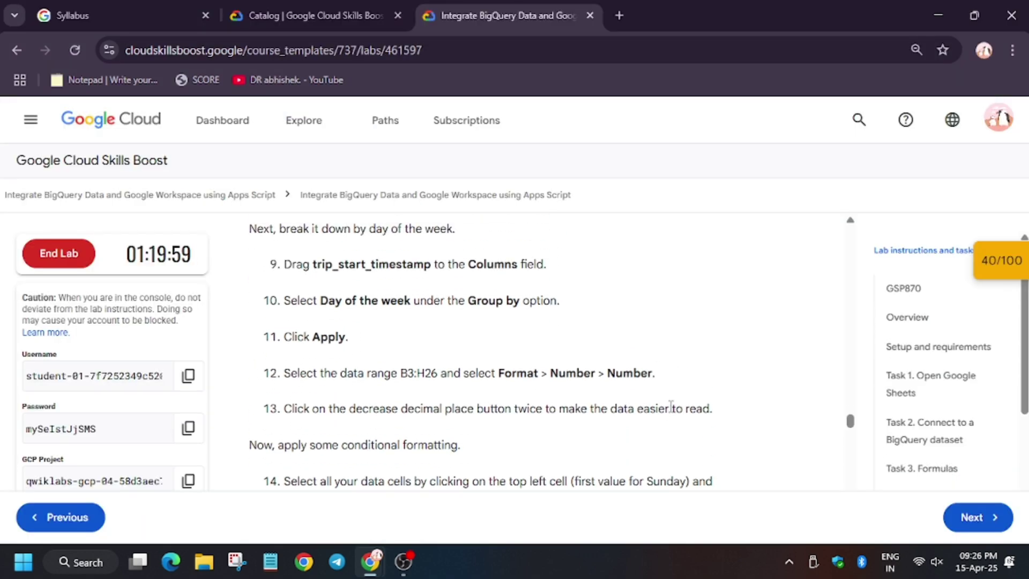
{"action": "key", "text": "alt+Tab"}
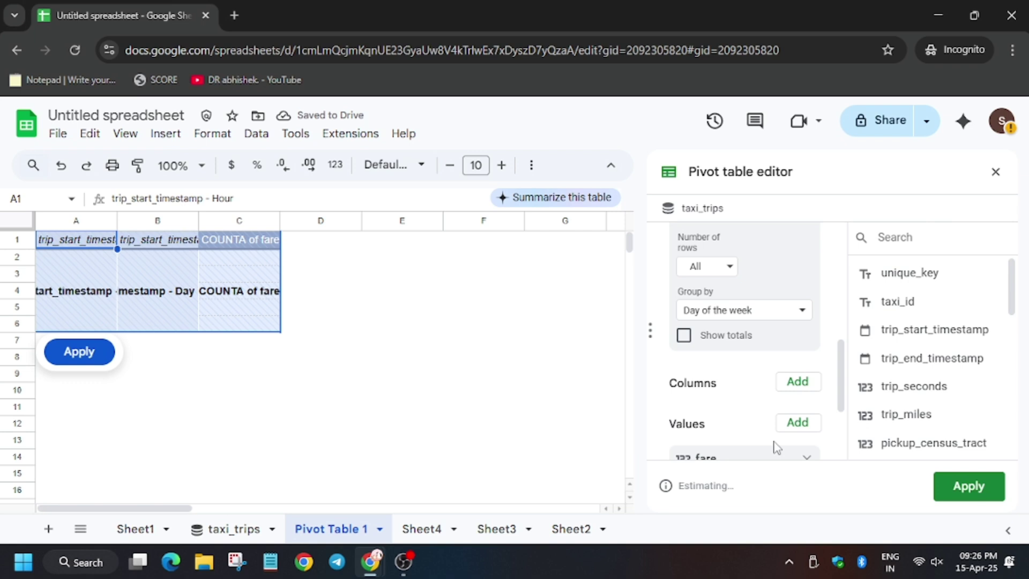
{"action": "left_click", "coordinate": [999, 486]}
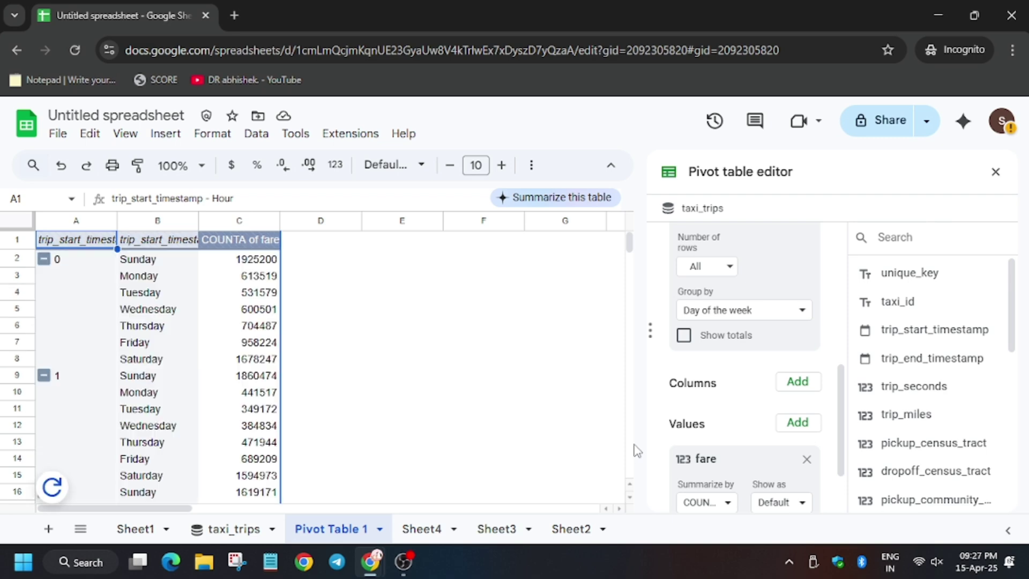
Scroll the lab instructions to locate the Use Pivot tables checkpoint.
{"action": "key", "text": "alt+Tab"}
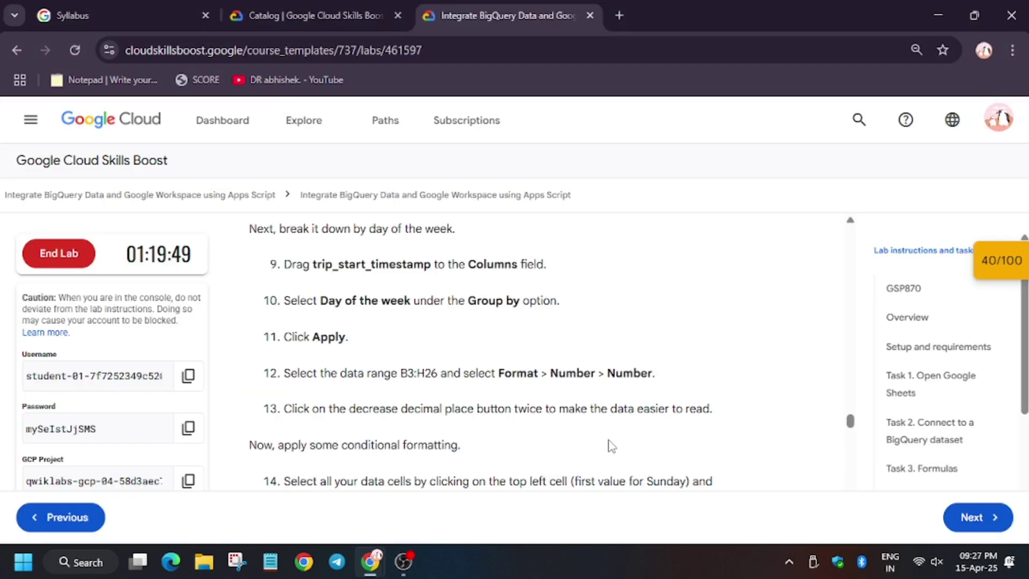
{"action": "scroll", "coordinate": [560, 423], "scroll_direction": "up", "scroll_amount": 7}
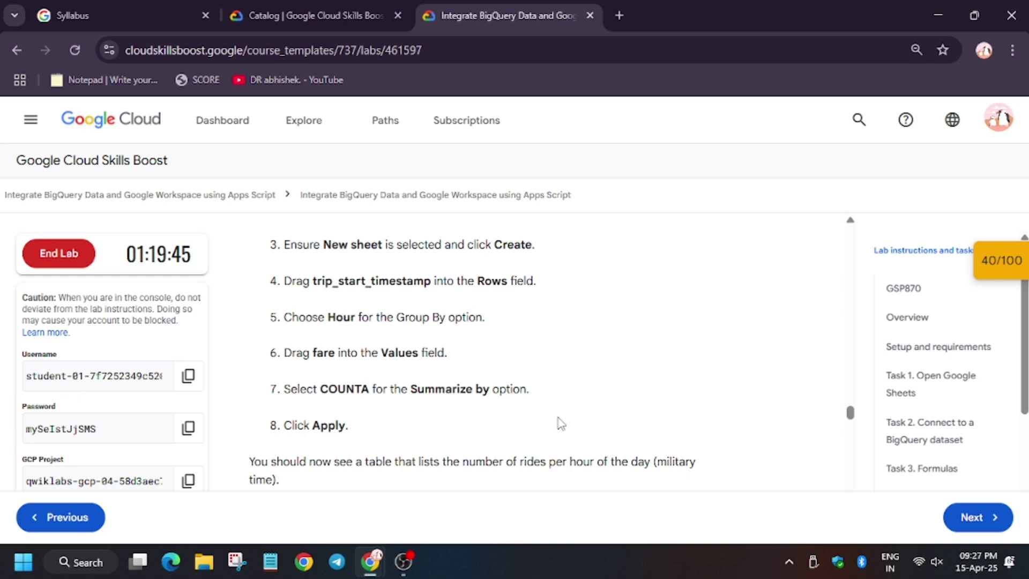
{"action": "scroll", "coordinate": [560, 423], "scroll_direction": "down", "scroll_amount": 9}
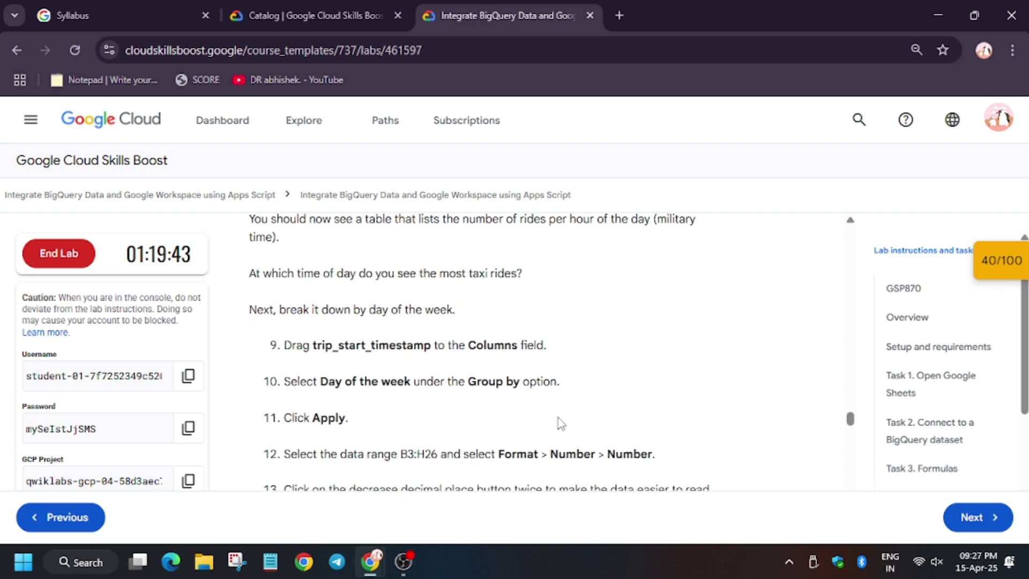
{"action": "right_click", "coordinate": [560, 424]}
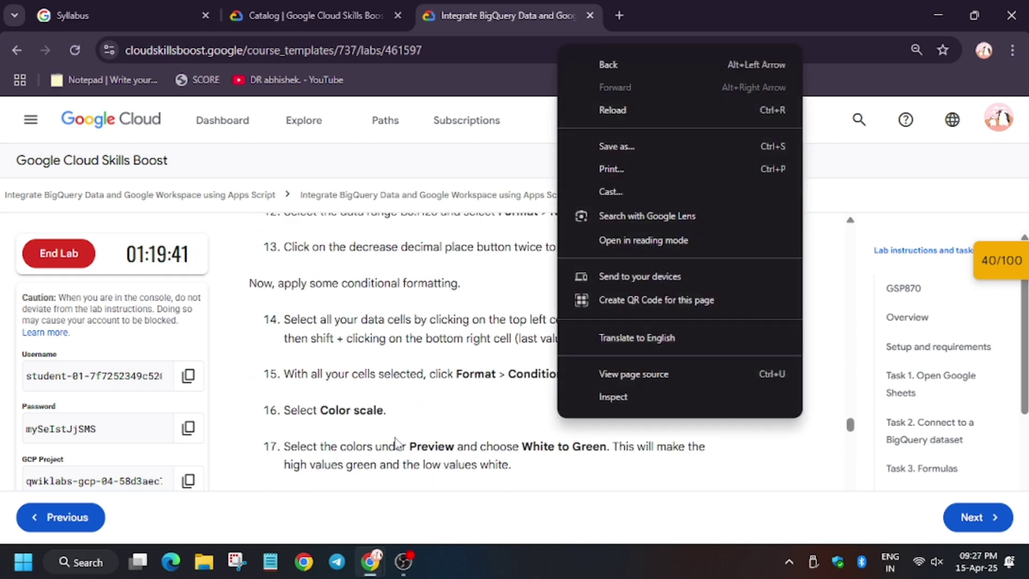
{"action": "left_click", "coordinate": [397, 437]}
{"action": "scroll", "coordinate": [399, 439], "scroll_direction": "up", "scroll_amount": 4}
{"action": "scroll", "coordinate": [399, 442], "scroll_direction": "down", "scroll_amount": 2}
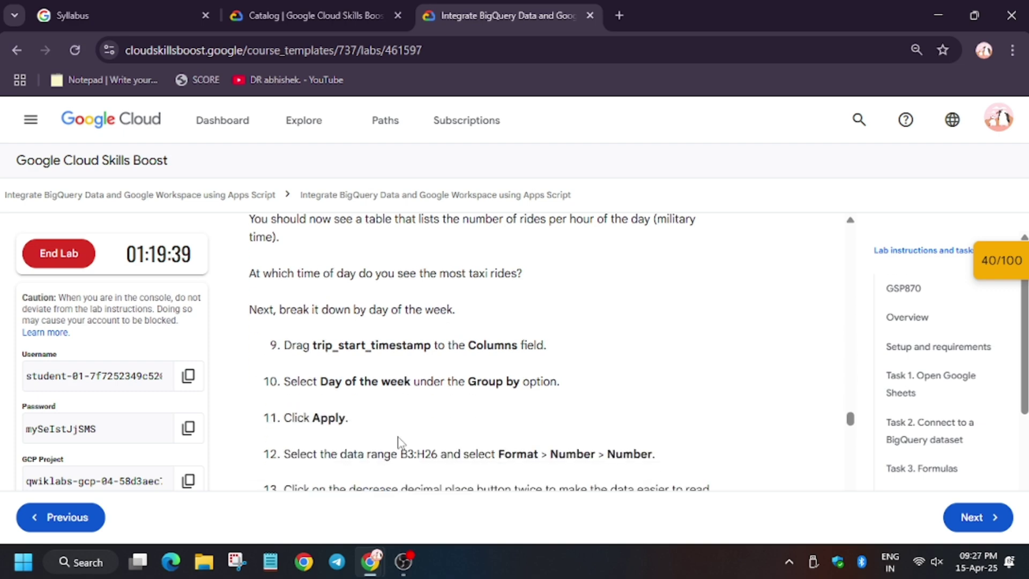
Glance at the pivot table sheet, then run Check my progress for Use Pivot tables.
{"action": "key", "text": "alt+Tab"}
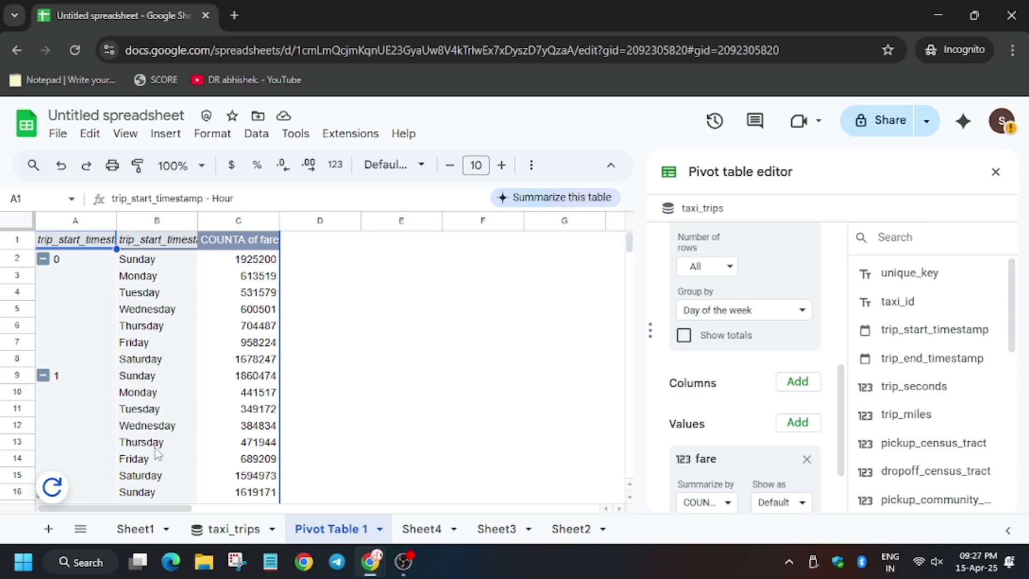
{"action": "key", "text": "alt+Tab"}
{"action": "scroll", "coordinate": [374, 424], "scroll_direction": "down", "scroll_amount": 7}
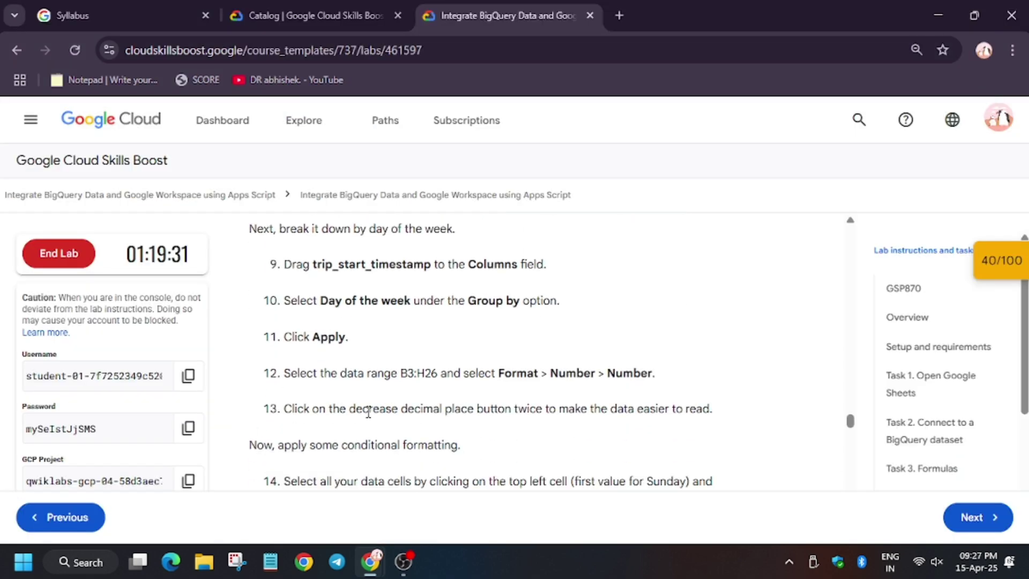
{"action": "scroll", "coordinate": [364, 399], "scroll_direction": "down", "scroll_amount": 8}
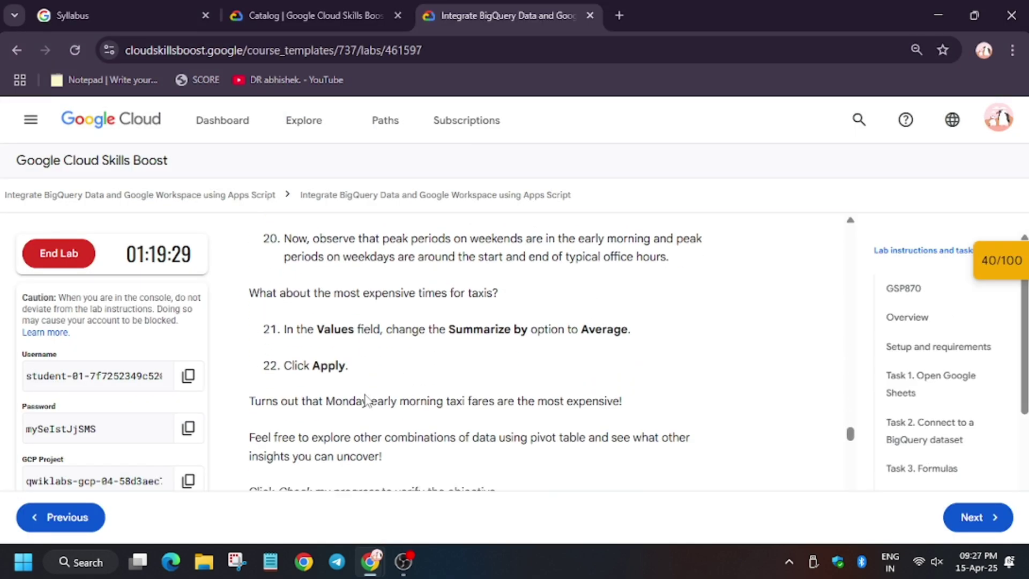
{"action": "left_click", "coordinate": [393, 334]}
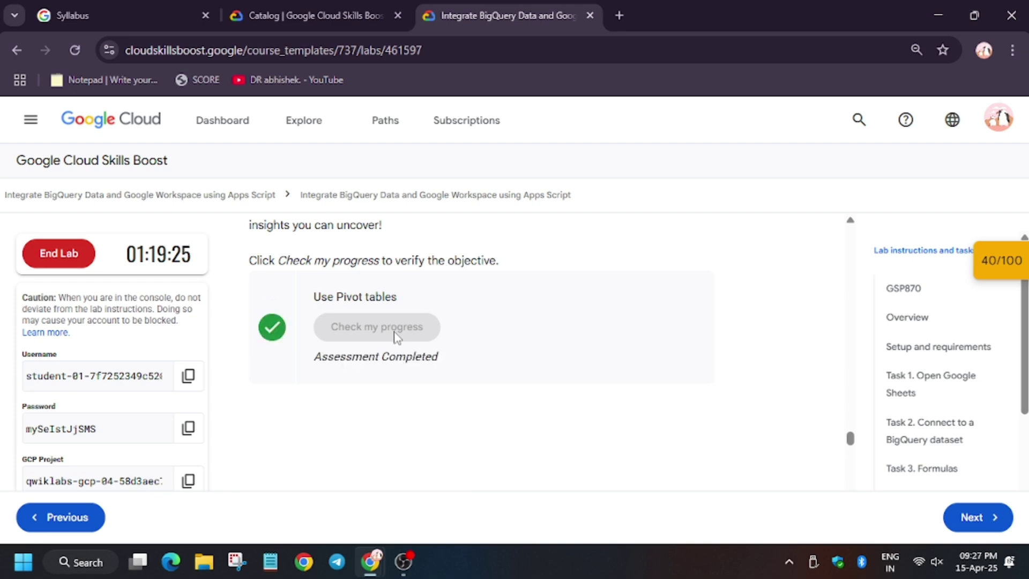
{"action": "scroll", "coordinate": [395, 336], "scroll_direction": "up", "scroll_amount": 15}
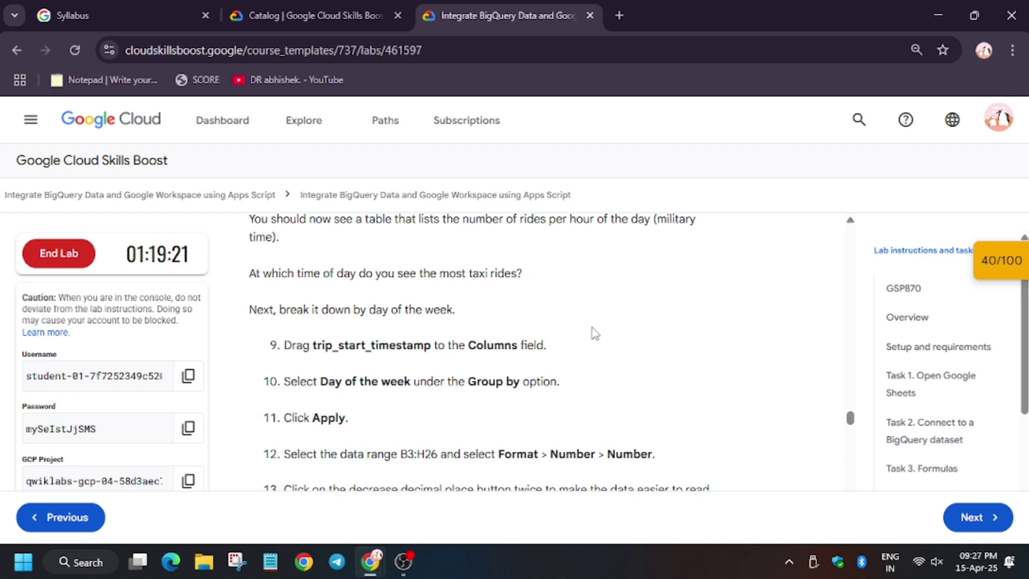
{"action": "scroll", "coordinate": [594, 332], "scroll_direction": "down", "scroll_amount": 20}
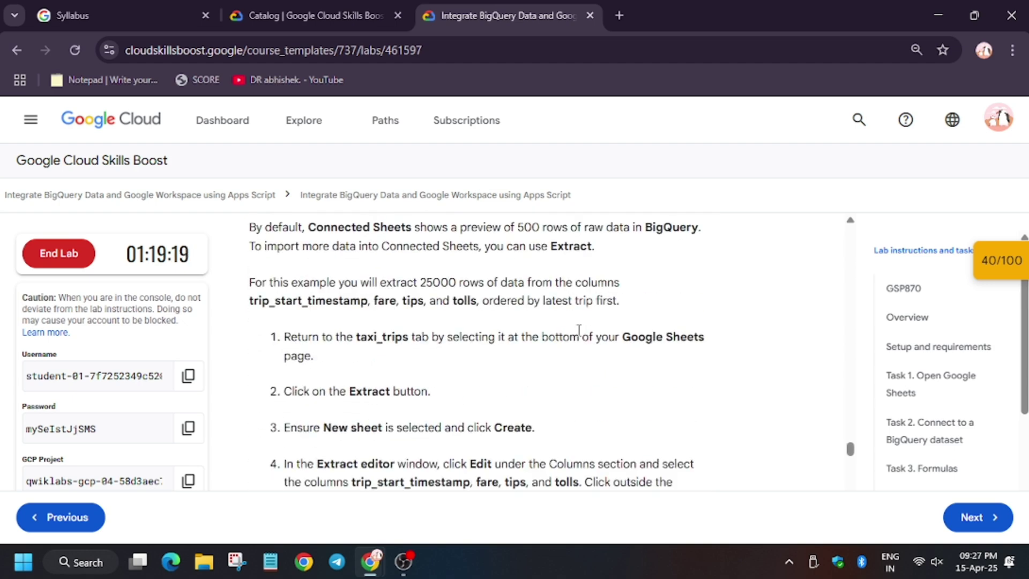
{"action": "scroll", "coordinate": [579, 330], "scroll_direction": "up", "scroll_amount": 3}
Create a new extract sheet from the taxi_trips connected sheet.
{"action": "key", "text": "alt+Tab"}
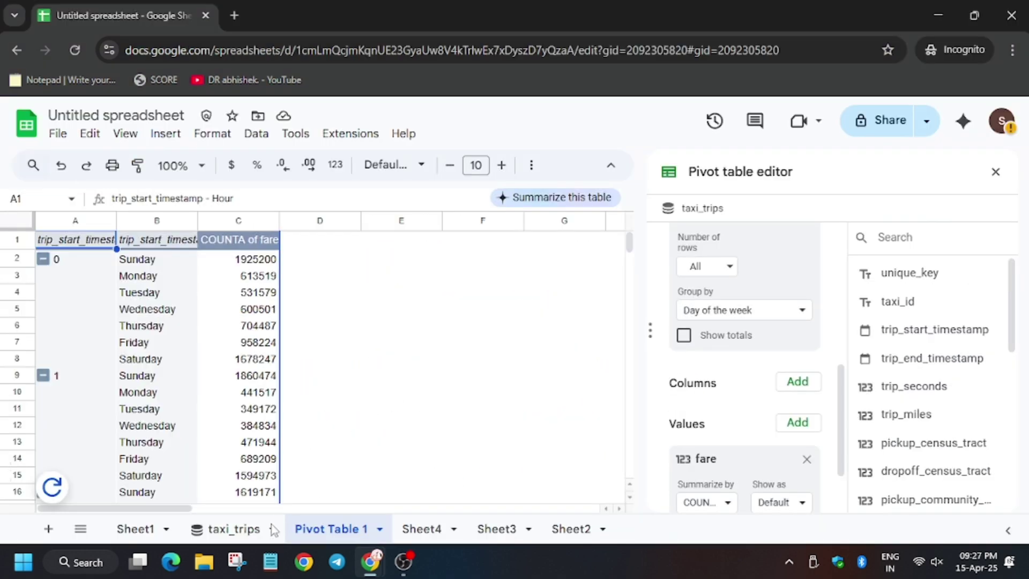
{"action": "left_click", "coordinate": [236, 530]}
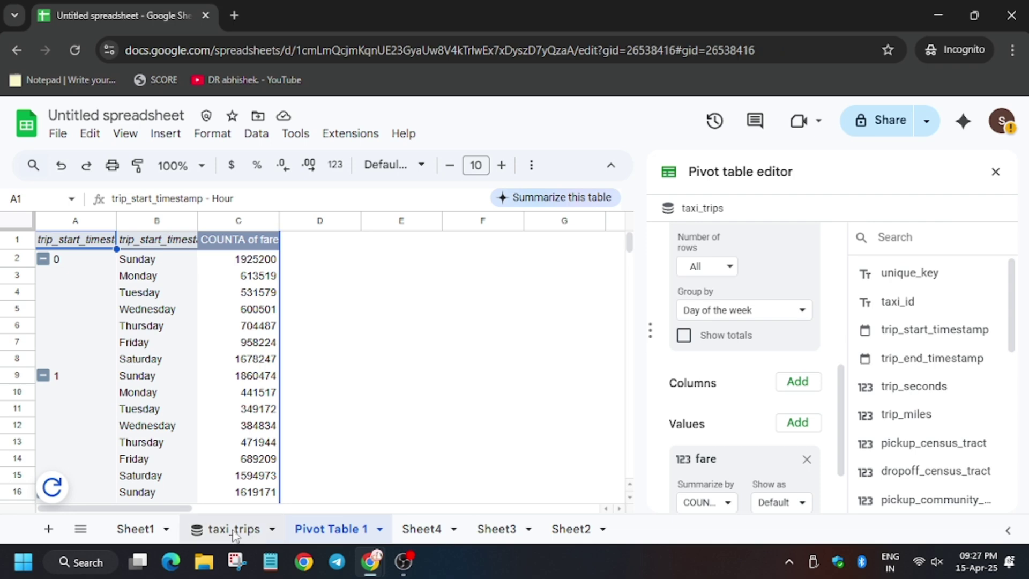
{"action": "left_click", "coordinate": [354, 268]}
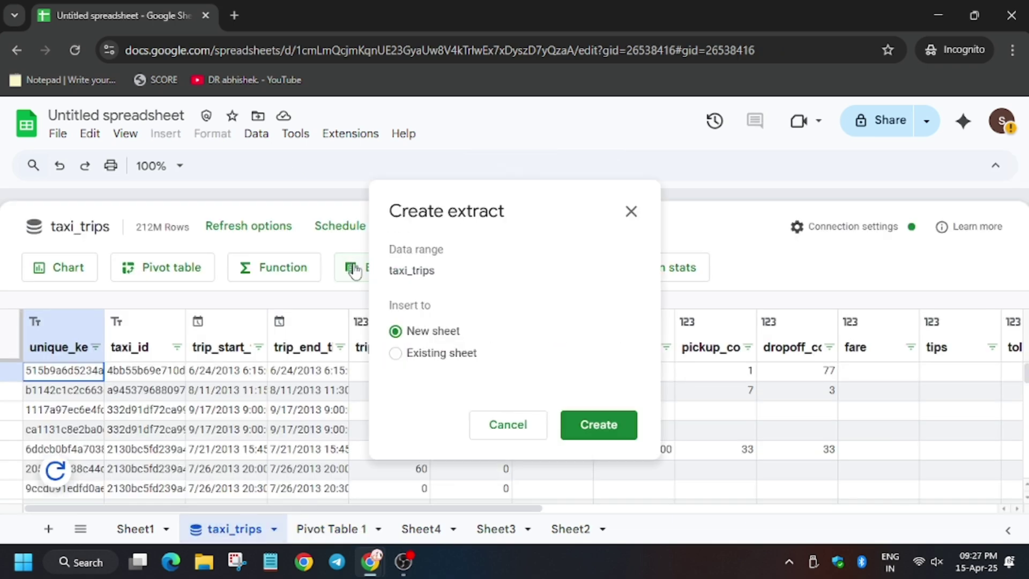
{"action": "left_click", "coordinate": [596, 426]}
{"action": "key", "text": "alt+Tab"}
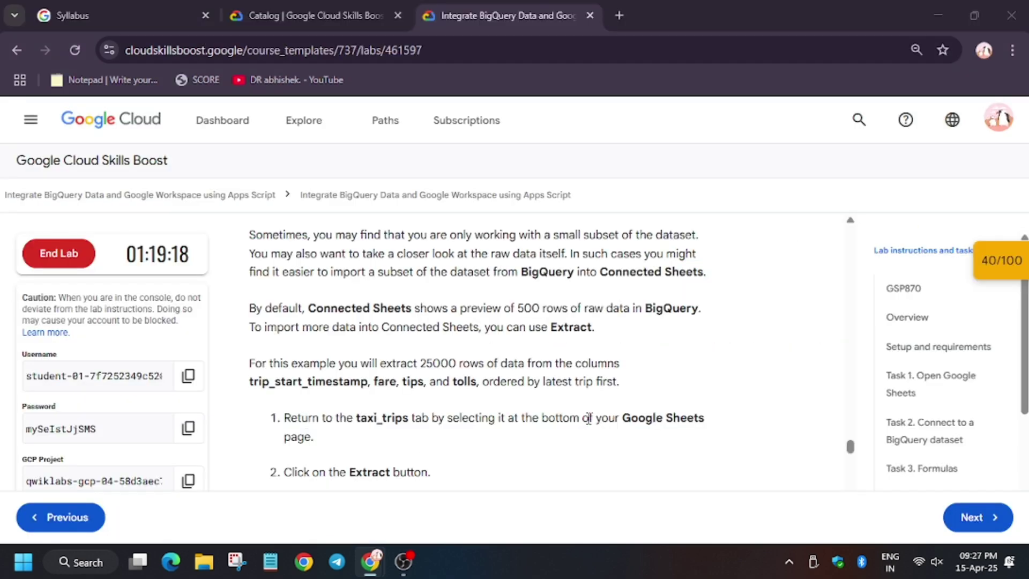
{"action": "scroll", "coordinate": [418, 361], "scroll_direction": "down", "scroll_amount": 5}
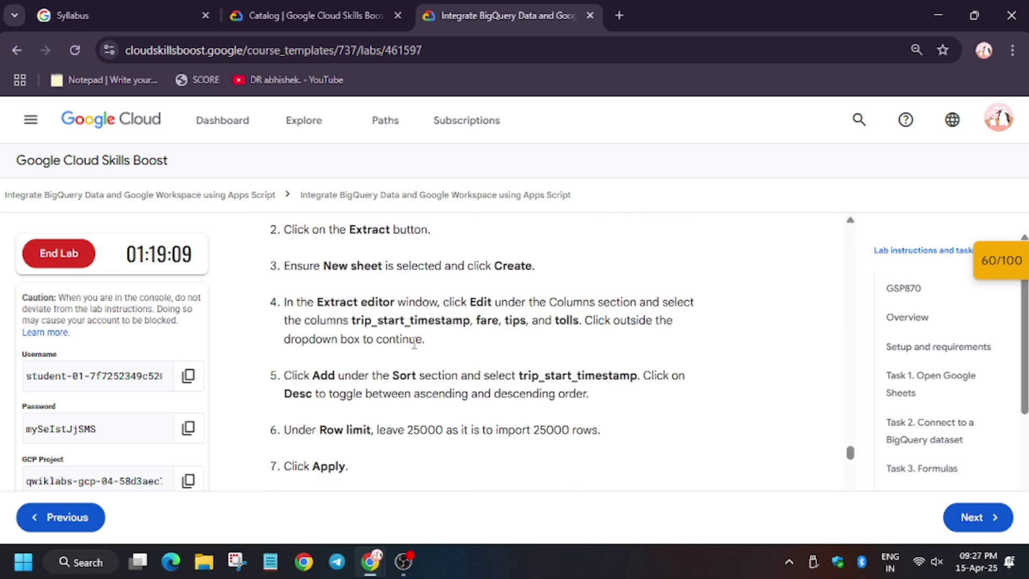
{"action": "key", "text": "alt+Tab"}
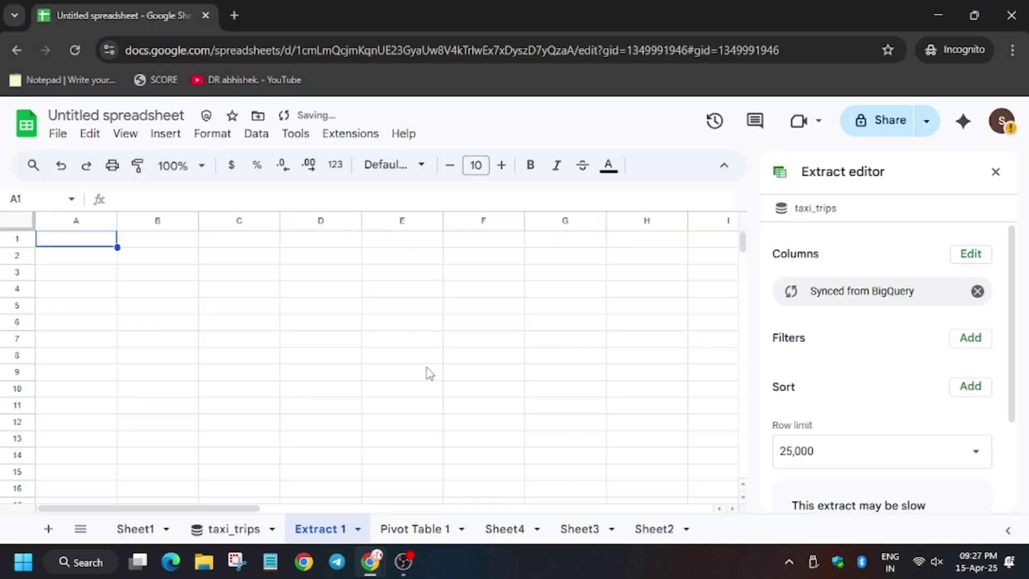
Limit the extract columns to trip_start_timestamp, fare, tips and tolls.
{"action": "left_click", "coordinate": [971, 254]}
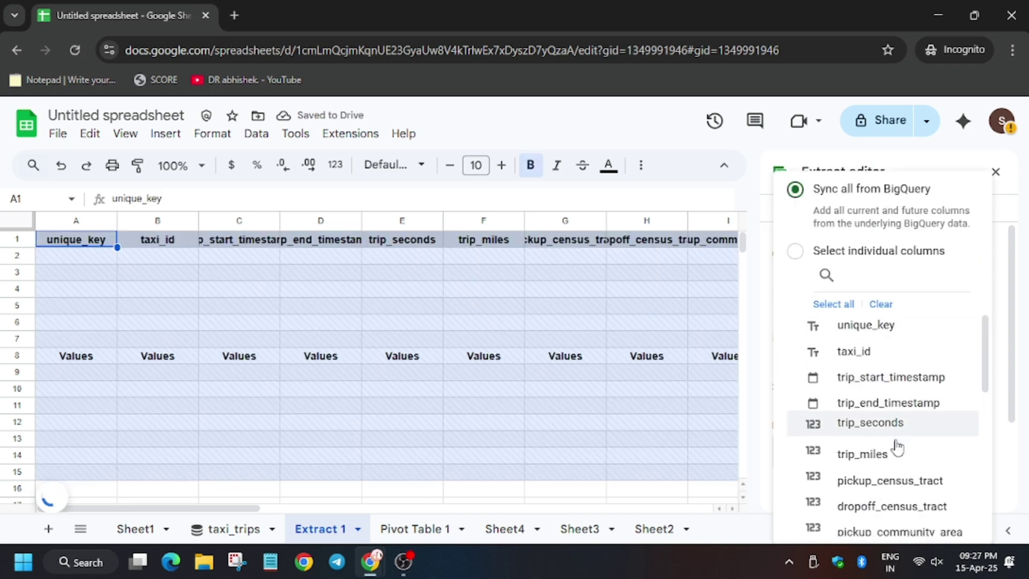
{"action": "scroll", "coordinate": [896, 446], "scroll_direction": "down", "scroll_amount": 2}
{"action": "scroll", "coordinate": [930, 353], "scroll_direction": "up", "scroll_amount": 3}
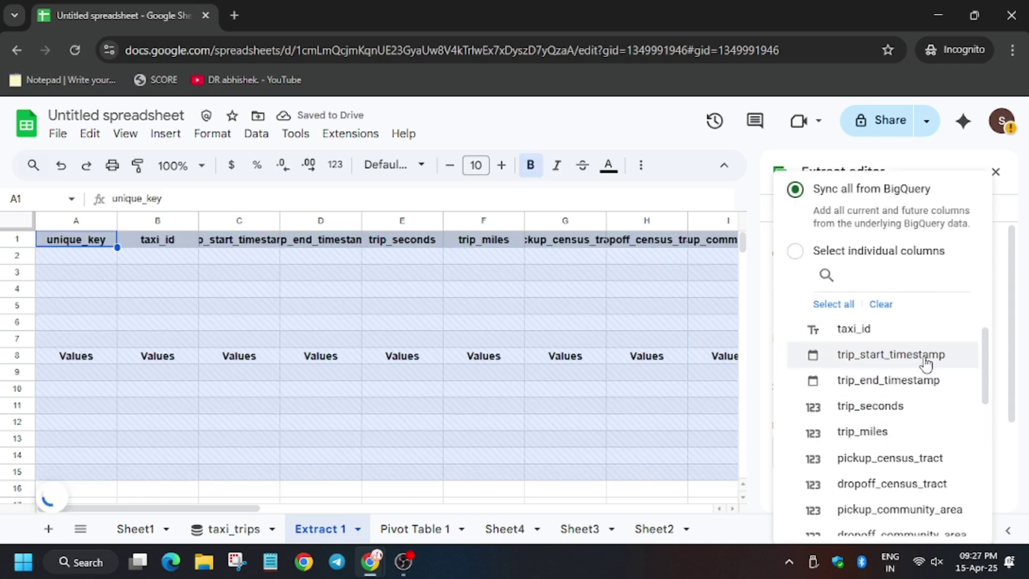
{"action": "left_click", "coordinate": [880, 457]}
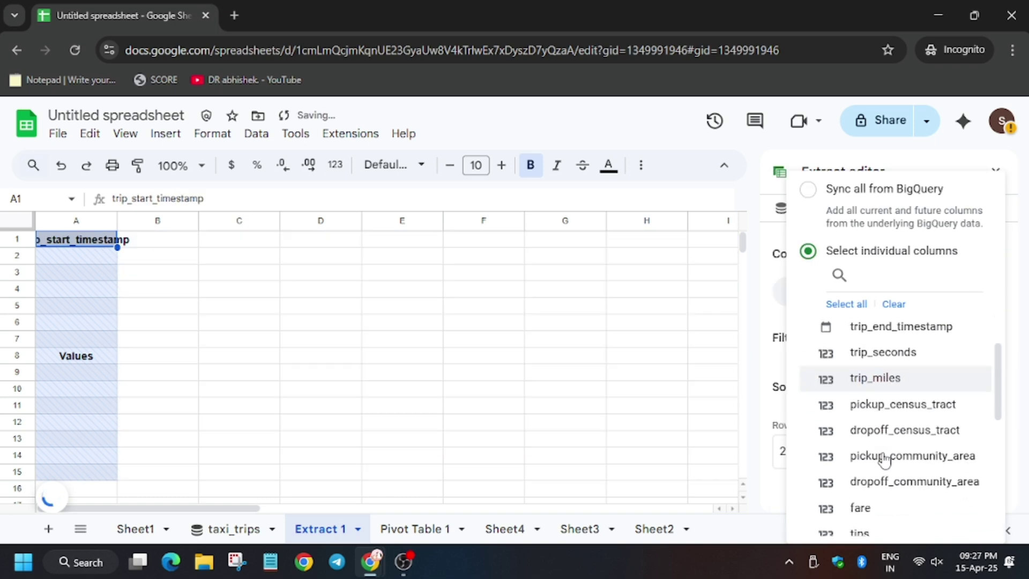
{"action": "left_click", "coordinate": [879, 517]}
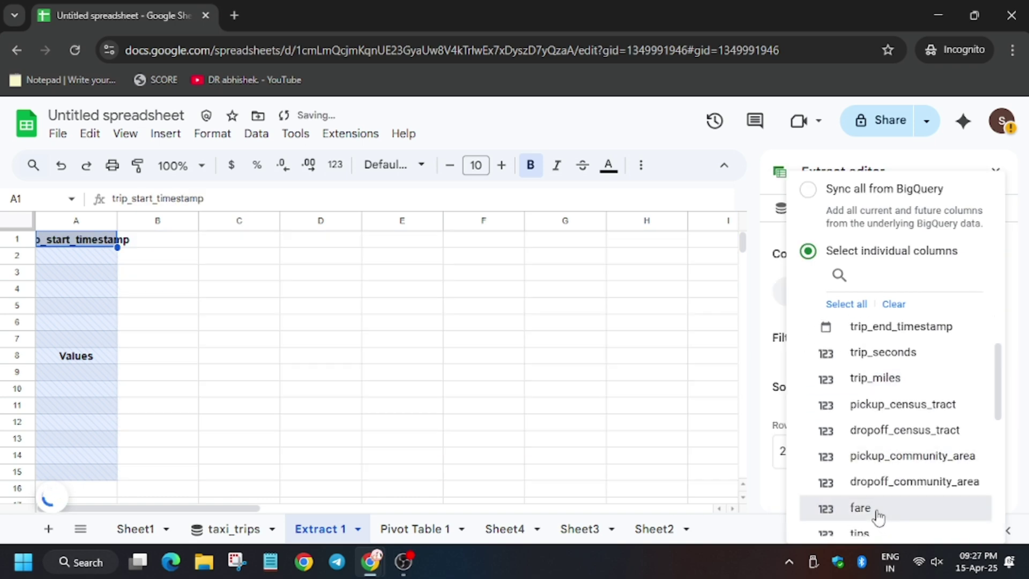
{"action": "left_click", "coordinate": [854, 536]}
{"action": "scroll", "coordinate": [854, 524], "scroll_direction": "down", "scroll_amount": 3}
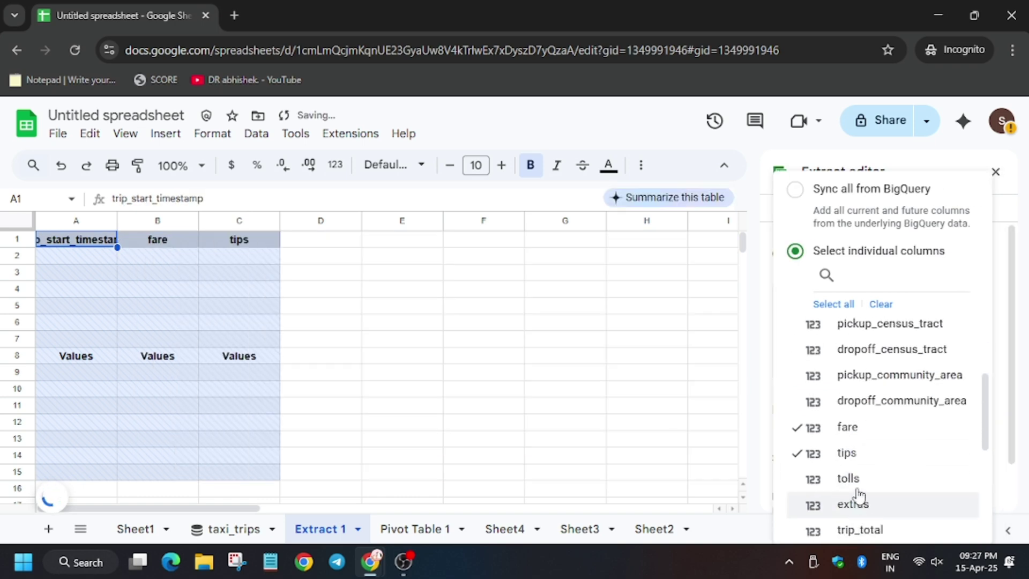
{"action": "left_click", "coordinate": [854, 480]}
{"action": "key", "text": "alt+Tab"}
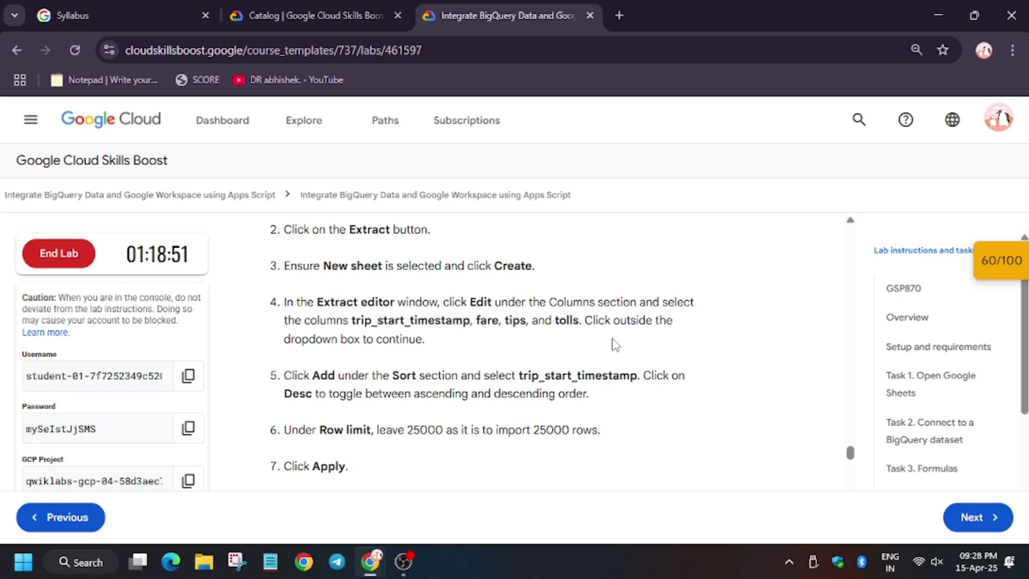
{"action": "key", "text": "alt+Tab"}
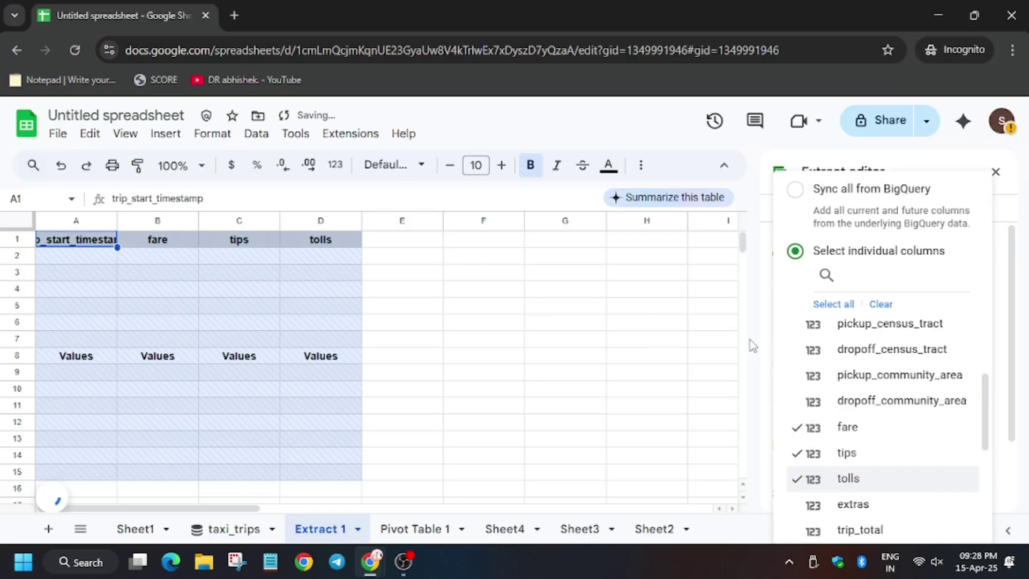
{"action": "left_click", "coordinate": [1001, 288]}
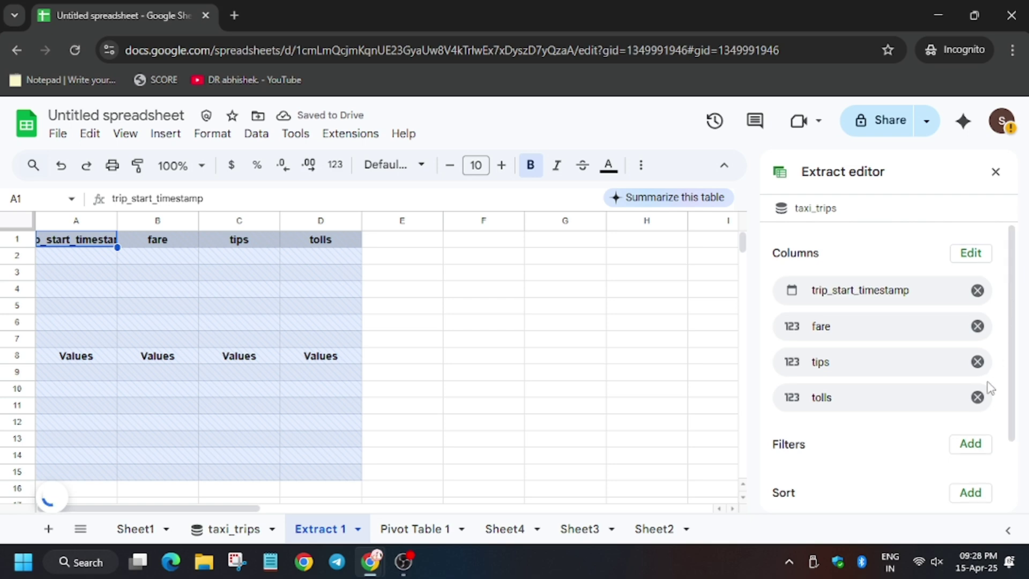
Set a provisional extract row limit of 500.
{"action": "scroll", "coordinate": [980, 396], "scroll_direction": "down", "scroll_amount": 2}
{"action": "left_click", "coordinate": [908, 469]}
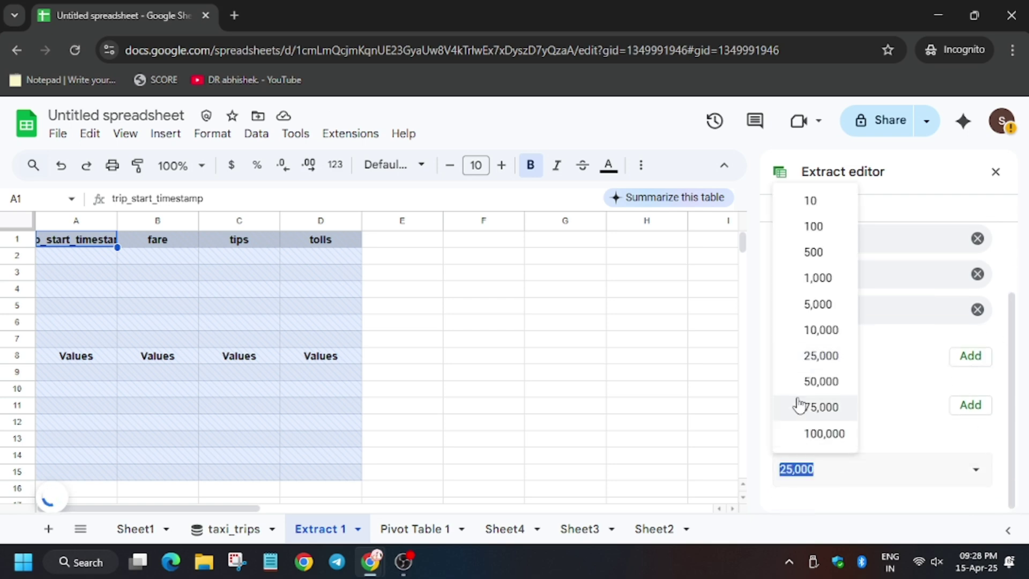
{"action": "left_click", "coordinate": [814, 253]}
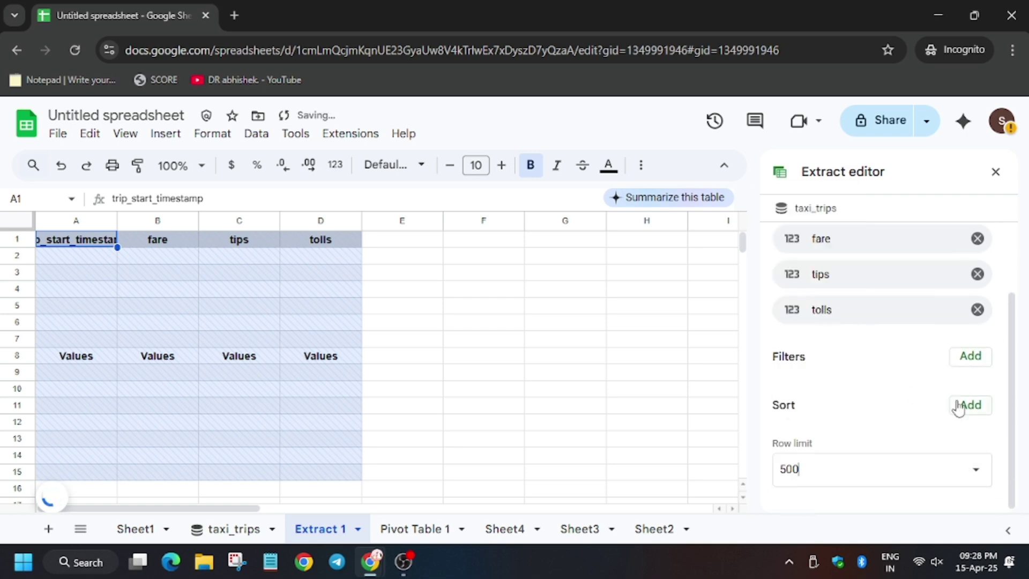
{"action": "key", "text": "alt+Tab"}
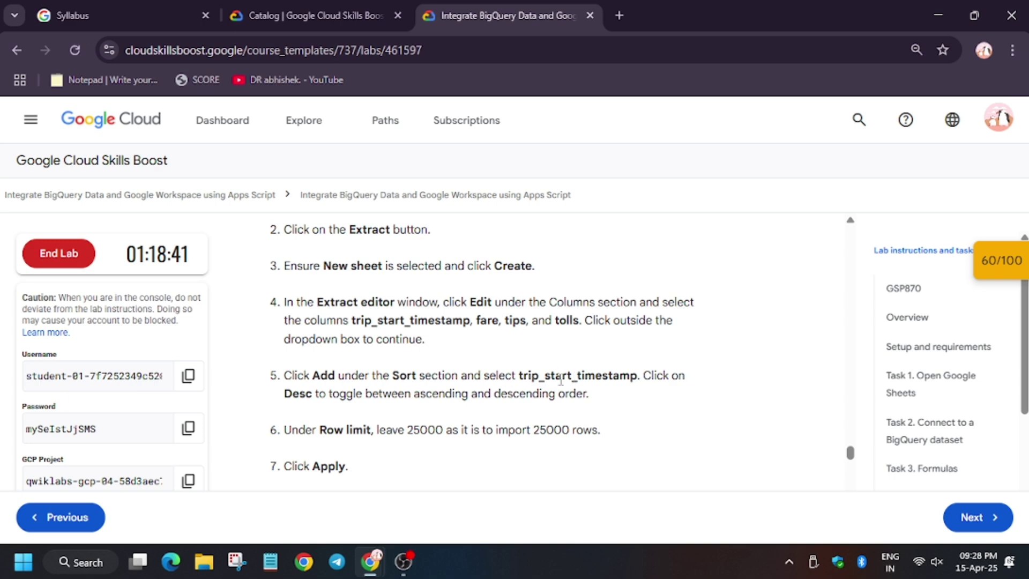
{"action": "key", "text": "alt+Tab"}
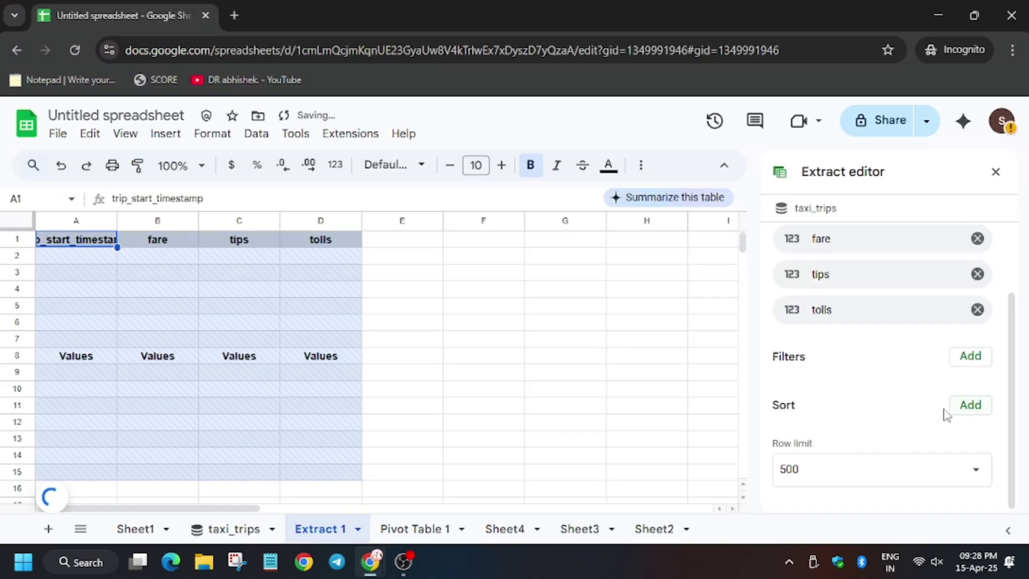
Sort the extract by trip_start_timestamp descending and change the row limit to 25,000.
{"action": "left_click", "coordinate": [976, 407]}
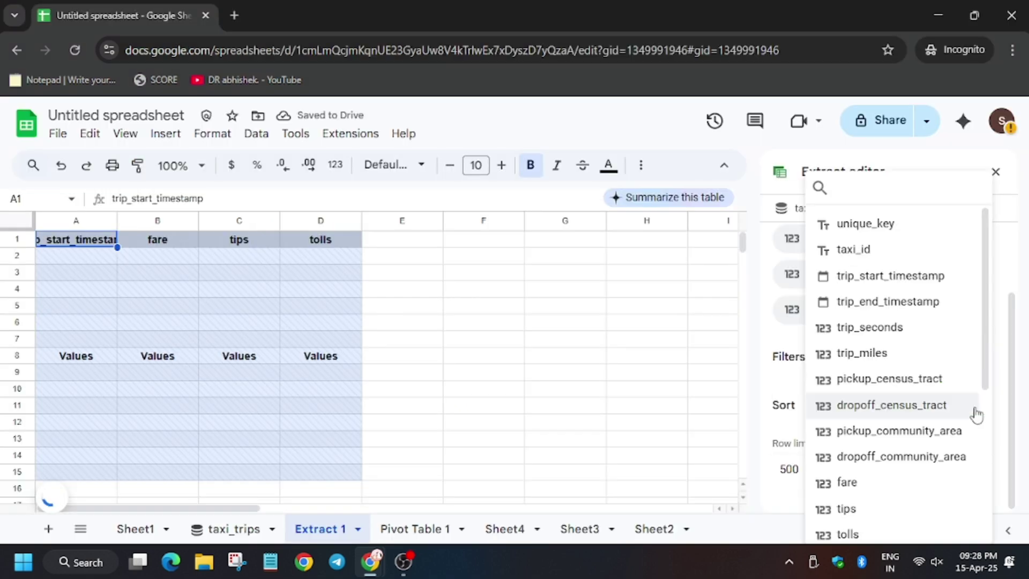
{"action": "left_click", "coordinate": [932, 276]}
{"action": "left_click", "coordinate": [948, 442]}
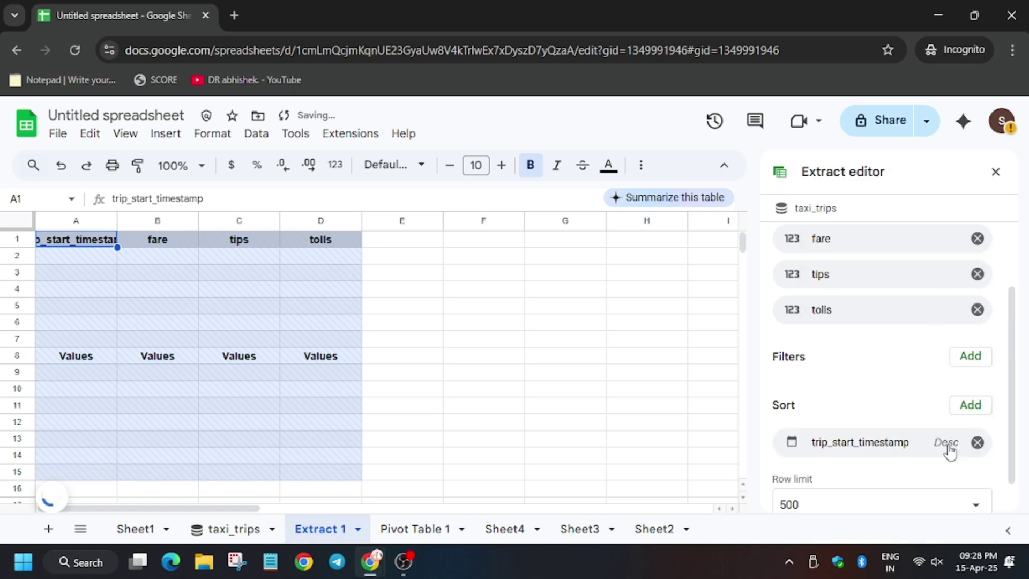
{"action": "scroll", "coordinate": [919, 416], "scroll_direction": "down", "scroll_amount": 1}
{"action": "left_click", "coordinate": [854, 469]}
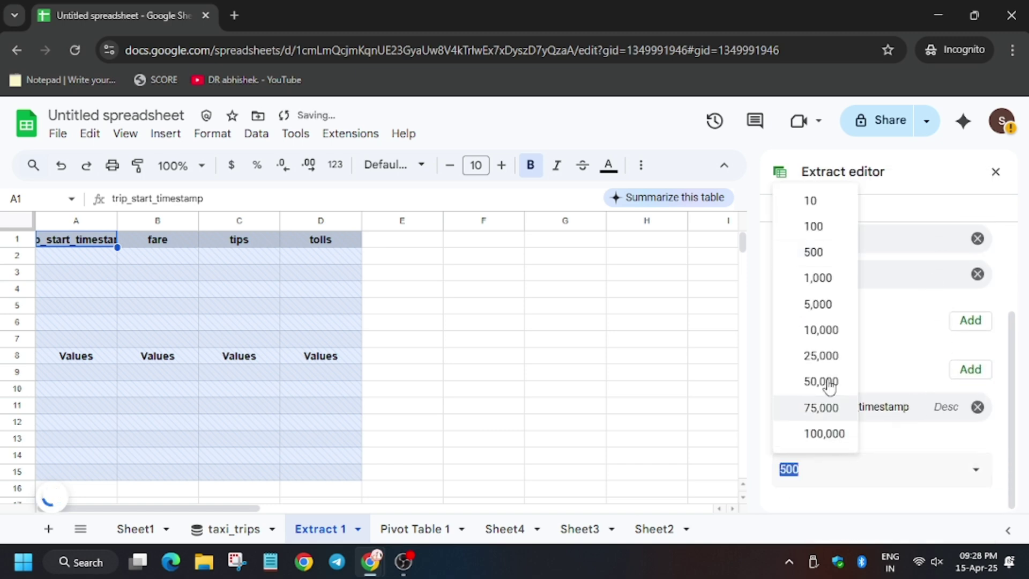
{"action": "left_click", "coordinate": [836, 357]}
{"action": "key", "text": "alt+Tab"}
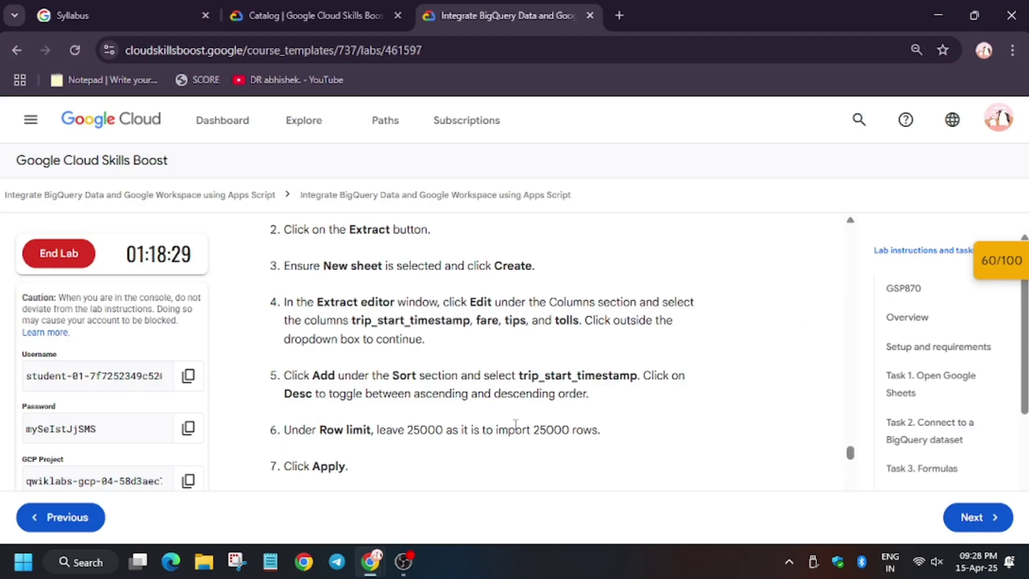
{"action": "key", "text": "alt+Tab"}
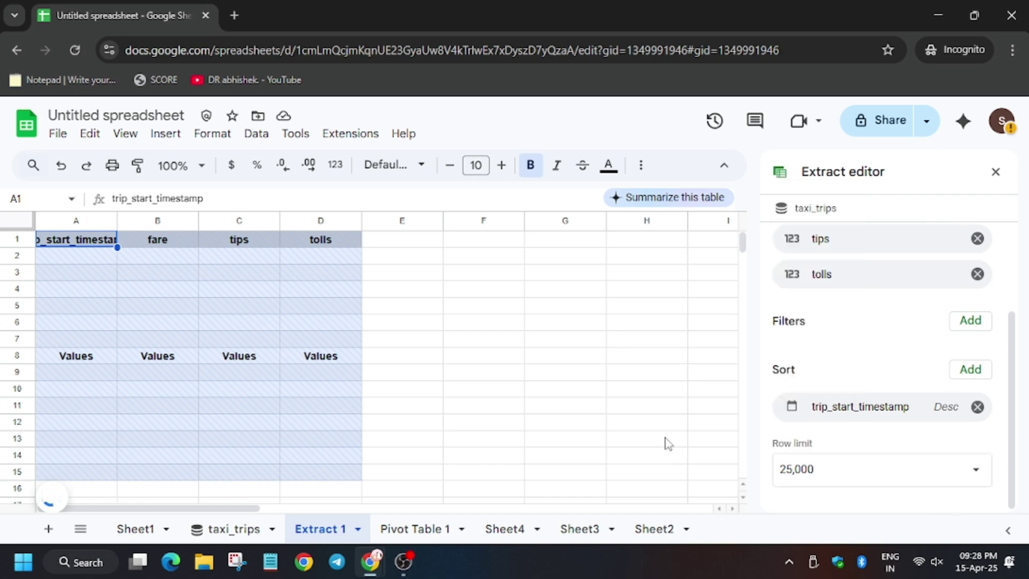
Close the extract editor and apply the Extract 1 settings.
{"action": "left_click", "coordinate": [646, 438]}
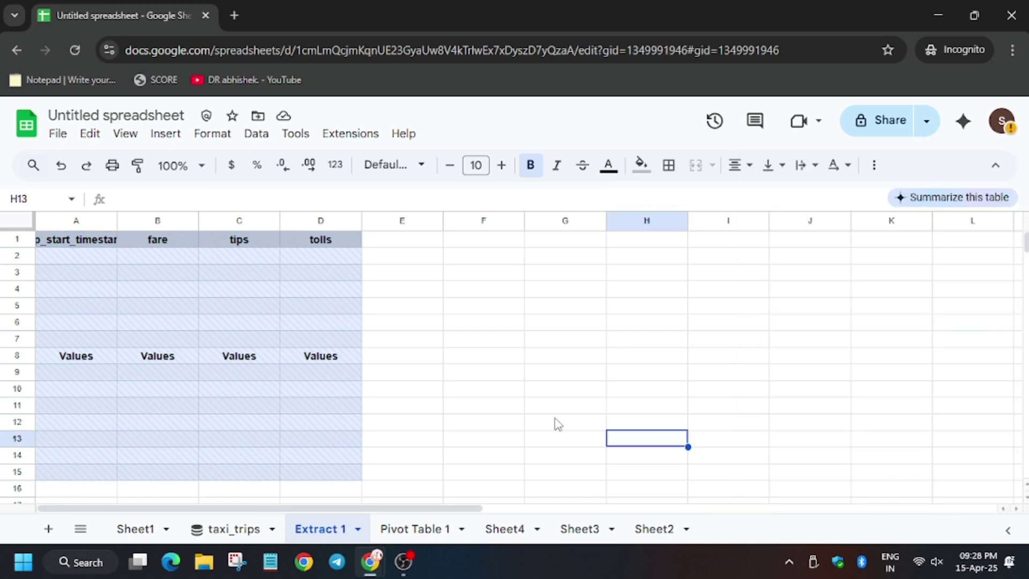
{"action": "scroll", "coordinate": [791, 418], "scroll_direction": "down", "scroll_amount": 2}
{"action": "scroll", "coordinate": [792, 419], "scroll_direction": "up", "scroll_amount": 13}
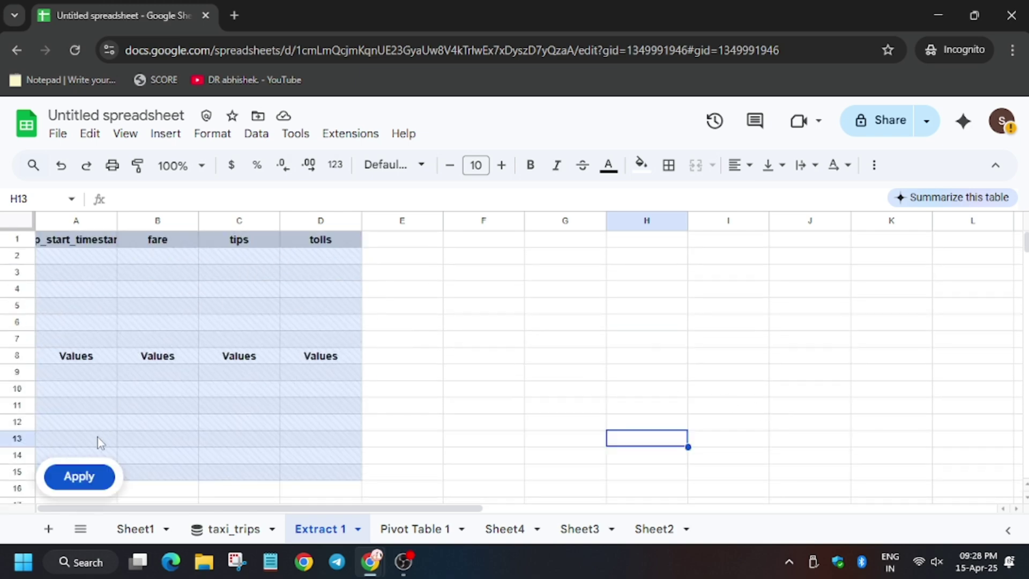
{"action": "left_click", "coordinate": [80, 478]}
Have the Using Extract task verified in the lab, then return to Sheets.
{"action": "key", "text": "alt+Tab"}
{"action": "scroll", "coordinate": [397, 368], "scroll_direction": "down", "scroll_amount": 3}
{"action": "scroll", "coordinate": [394, 362], "scroll_direction": "down", "scroll_amount": 3}
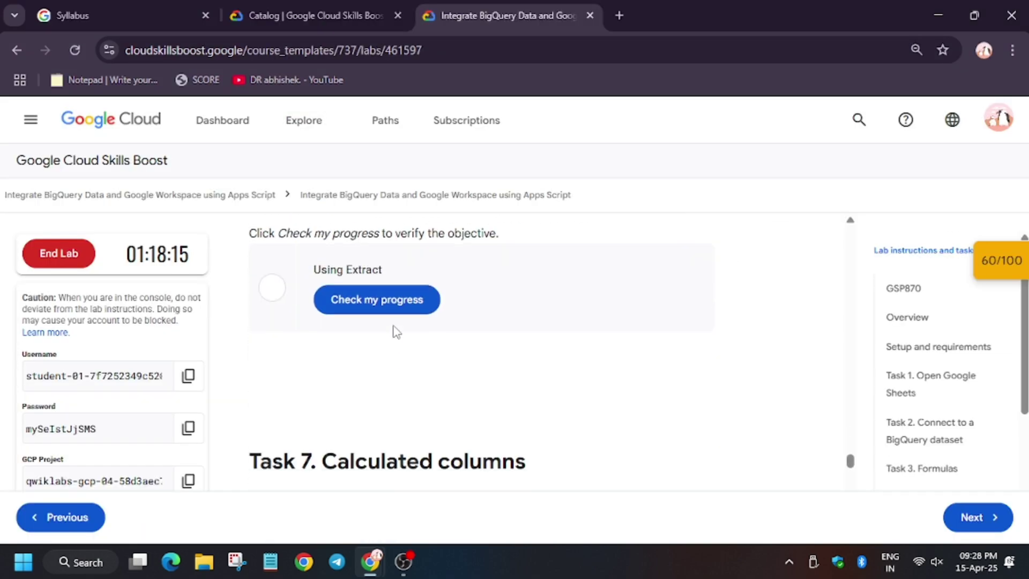
{"action": "left_click", "coordinate": [407, 311]}
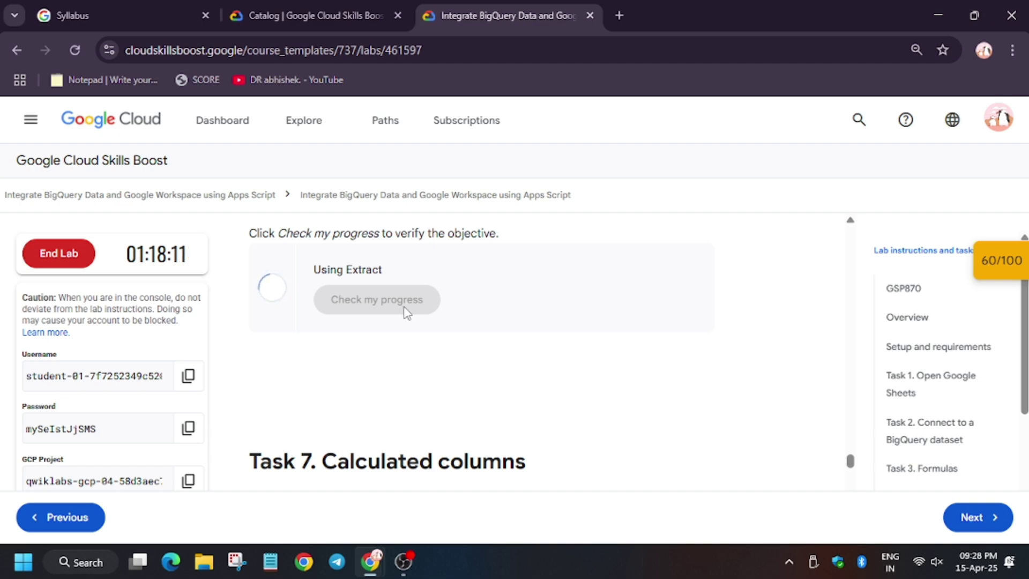
{"action": "scroll", "coordinate": [405, 311], "scroll_direction": "down", "scroll_amount": 3}
{"action": "scroll", "coordinate": [405, 311], "scroll_direction": "down", "scroll_amount": 3}
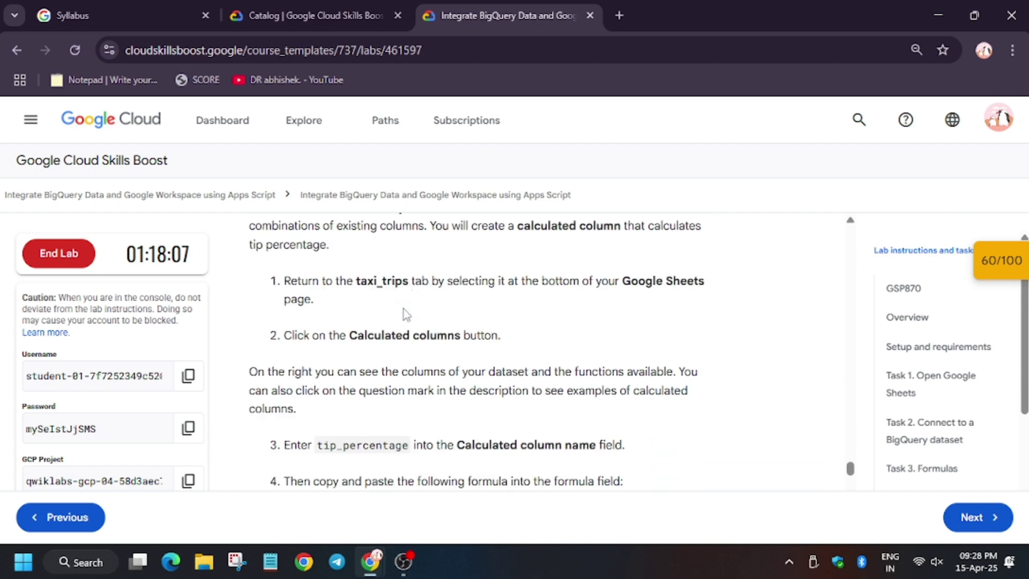
{"action": "key", "text": "alt+Tab"}
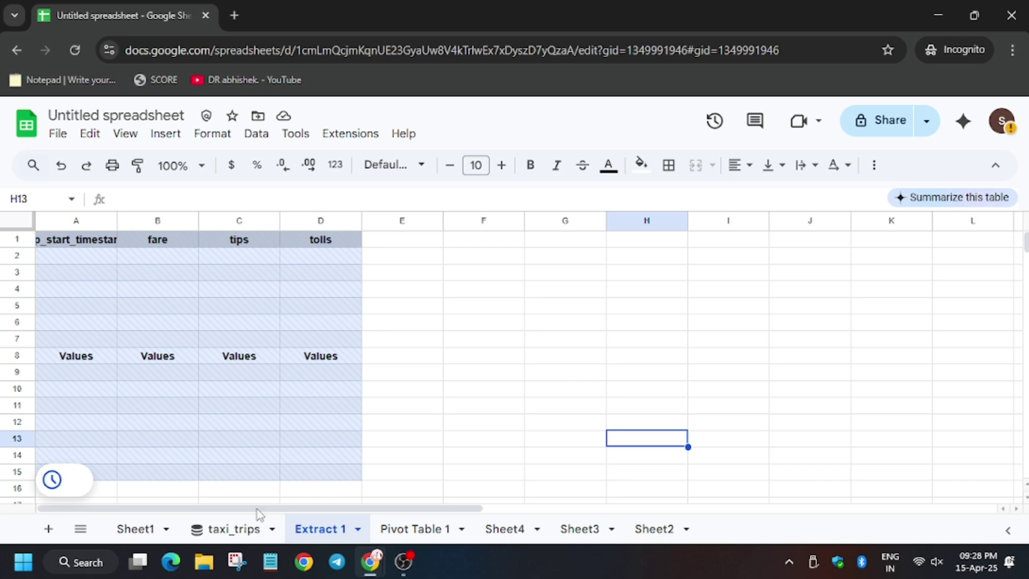
Start a new calculated column on taxi_trips named tip_percentage.
{"action": "left_click", "coordinate": [250, 532]}
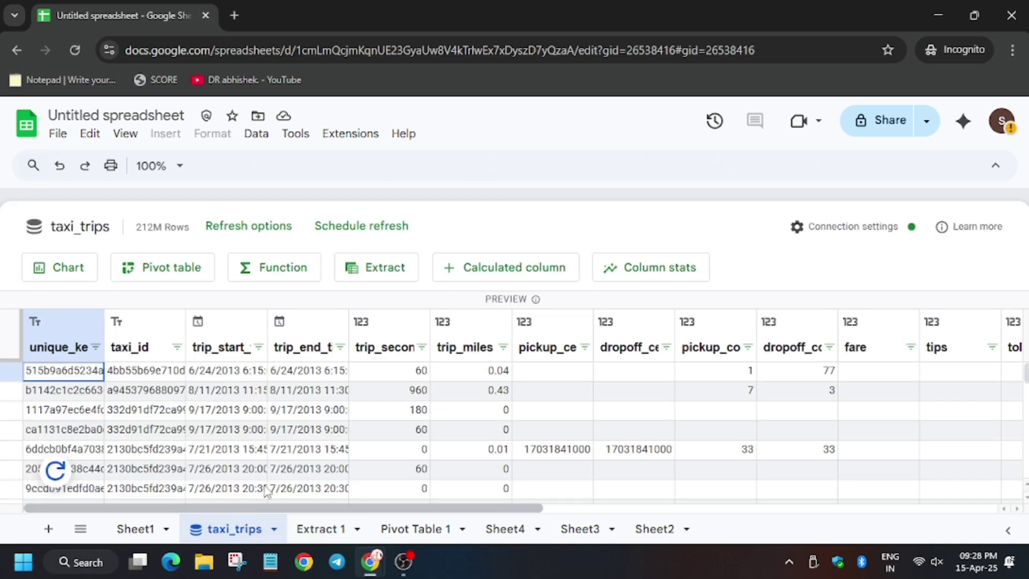
{"action": "left_click", "coordinate": [533, 268]}
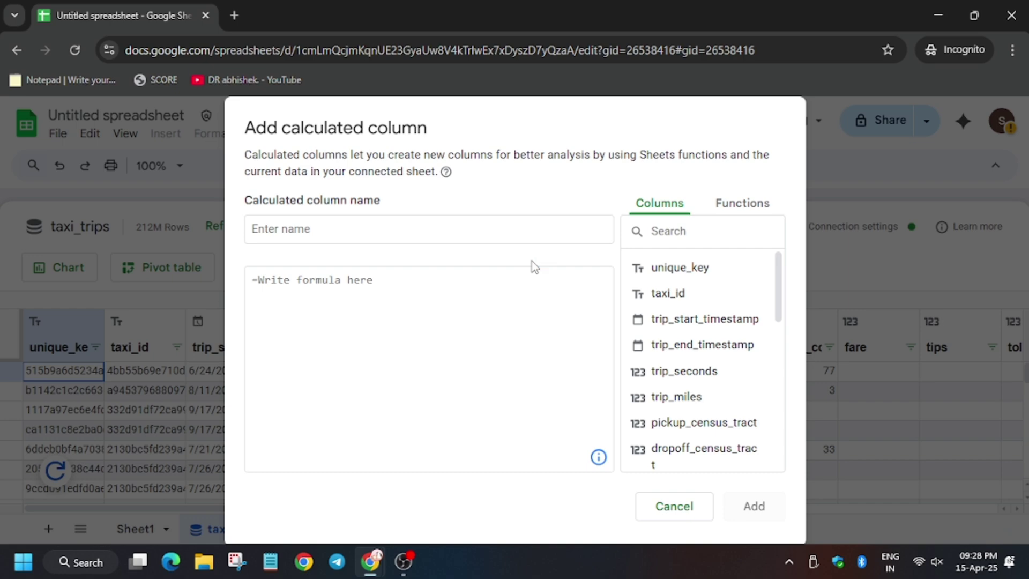
{"action": "key", "text": "alt+Tab"}
{"action": "scroll", "coordinate": [478, 250], "scroll_direction": "down", "scroll_amount": 2}
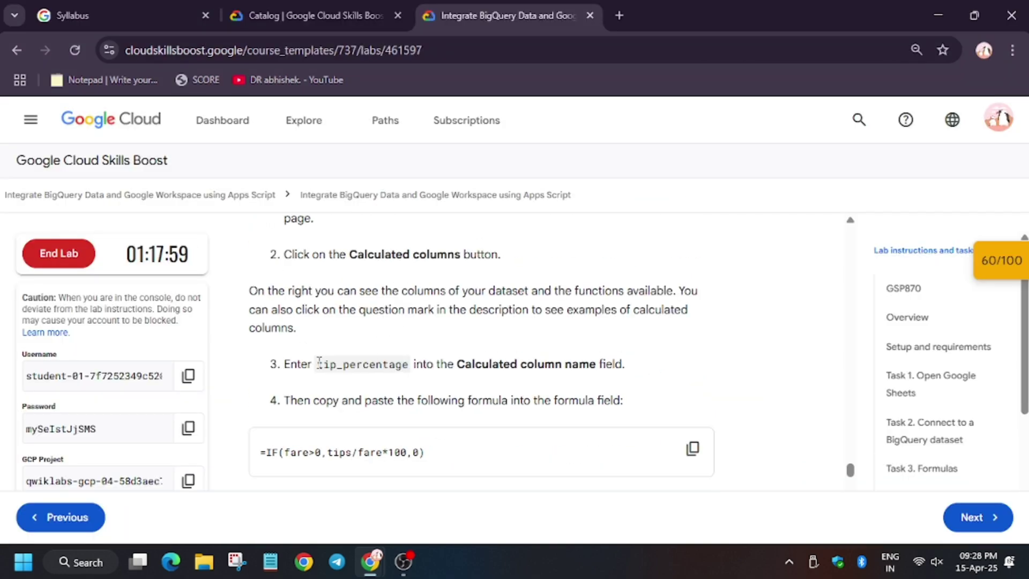
{"action": "left_click_drag", "start_coordinate": [319, 361], "coordinate": [417, 368]}
{"action": "key", "text": "ctrl+c"}
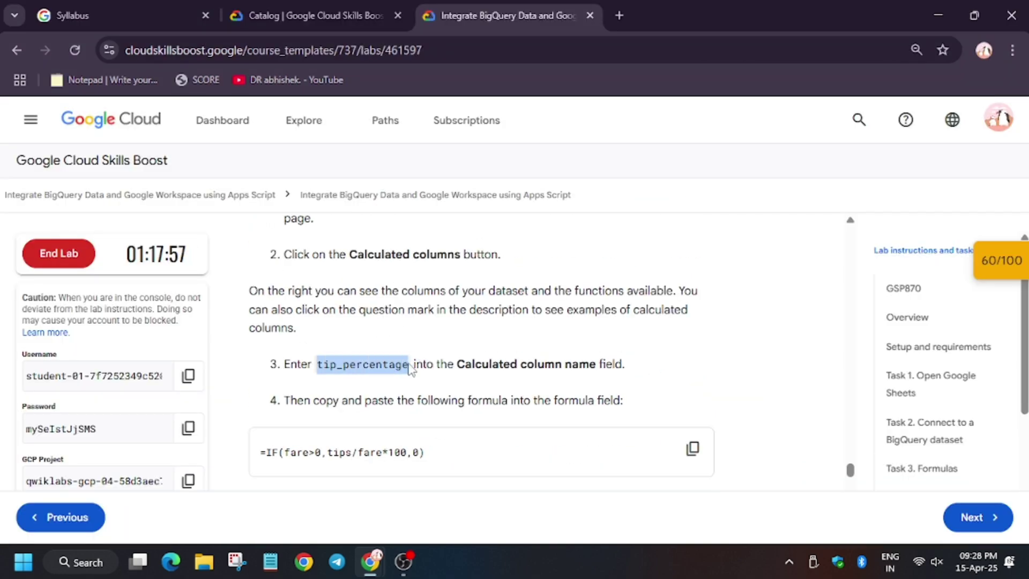
{"action": "key", "text": "alt+Tab"}
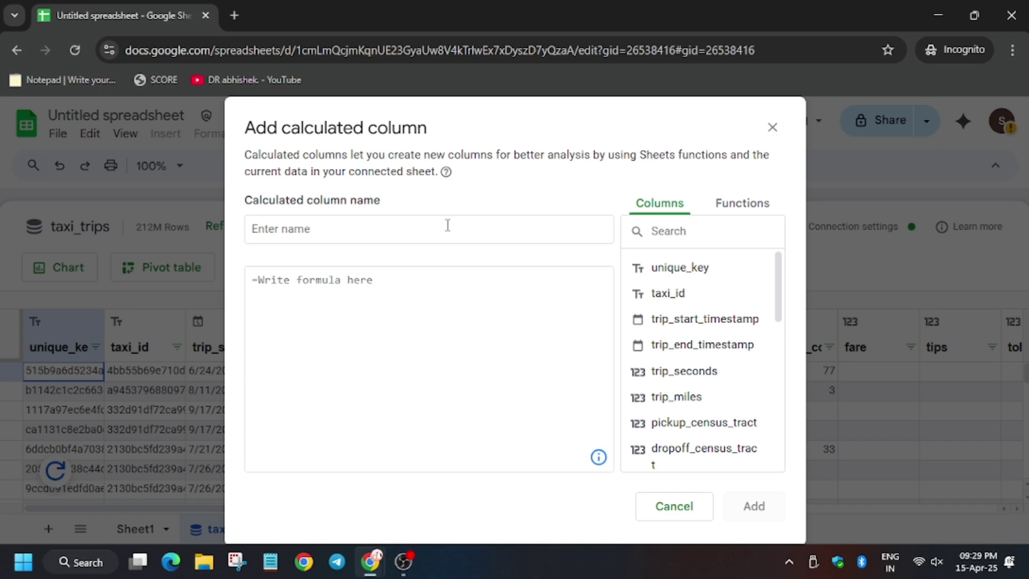
{"action": "left_click", "coordinate": [448, 225]}
{"action": "key", "text": "ctrl+v"}
Enter the formula =IF(fare>0,tips/fare*100,0) and add the column.
{"action": "key", "text": "alt+Tab"}
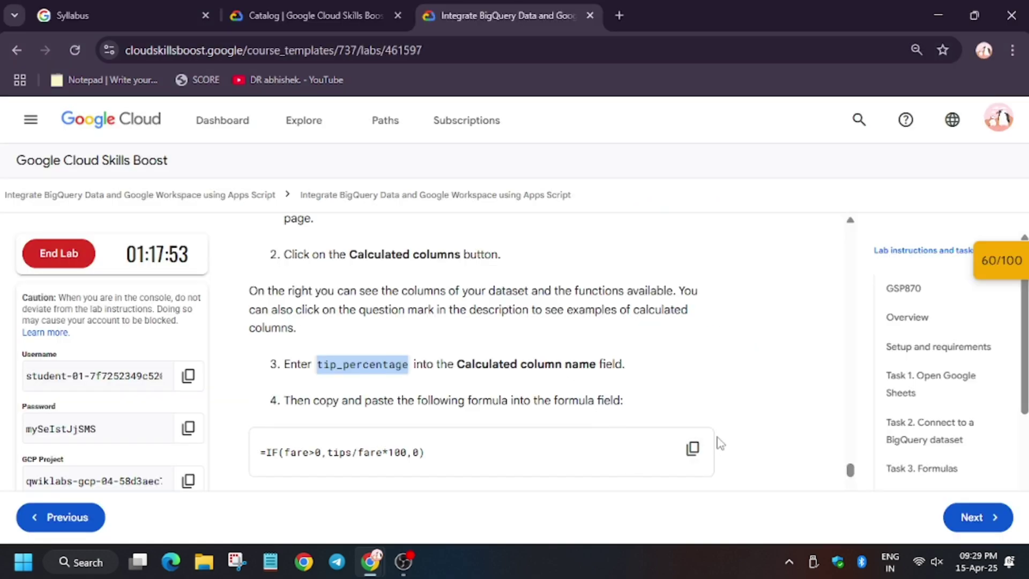
{"action": "left_click", "coordinate": [710, 453]}
{"action": "left_click", "coordinate": [702, 453]}
{"action": "key", "text": "alt+Tab"}
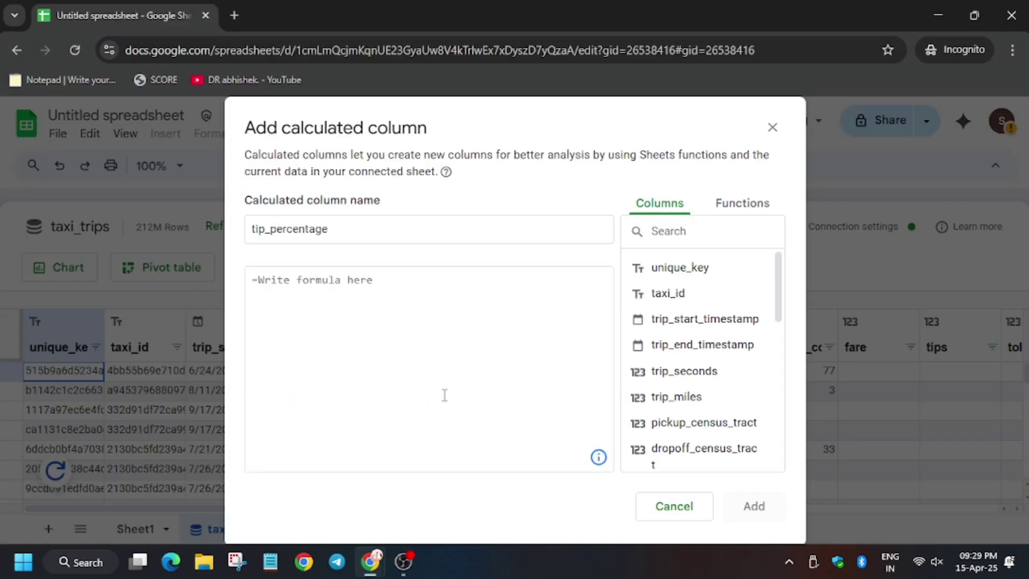
{"action": "left_click", "coordinate": [457, 316]}
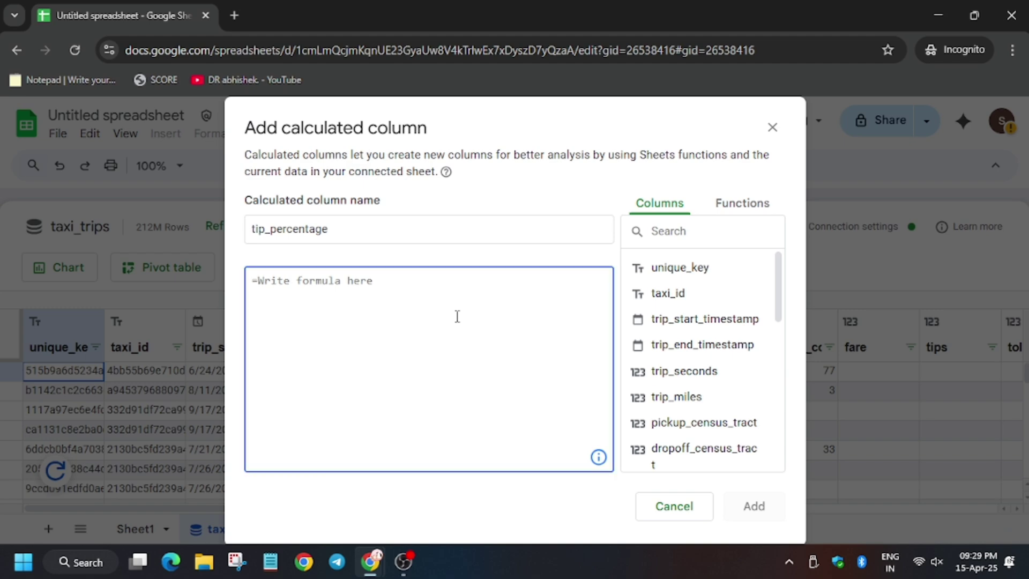
{"action": "key", "text": "ctrl+v"}
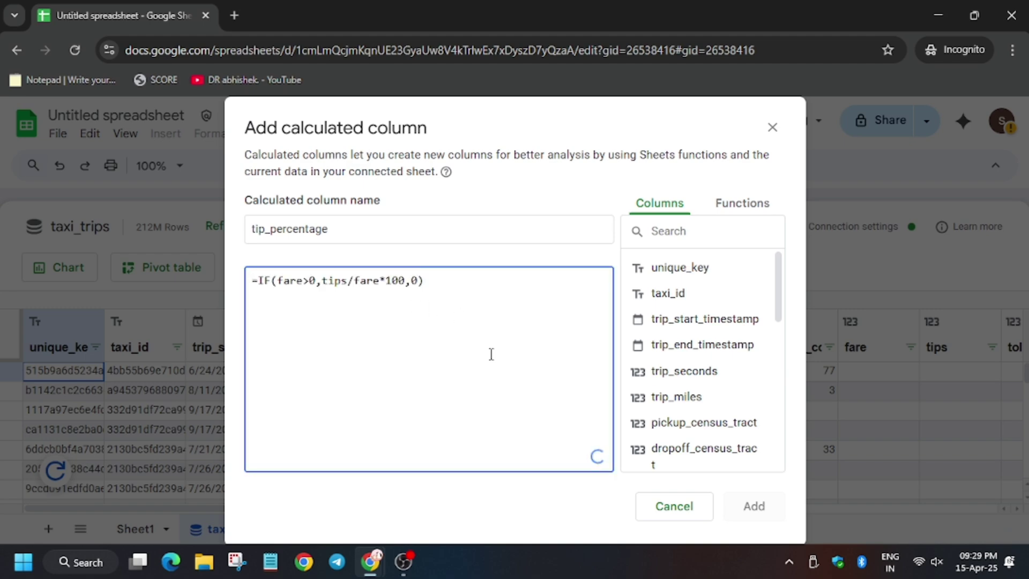
{"action": "key", "text": "alt+Tab"}
{"action": "scroll", "coordinate": [608, 448], "scroll_direction": "down", "scroll_amount": 3}
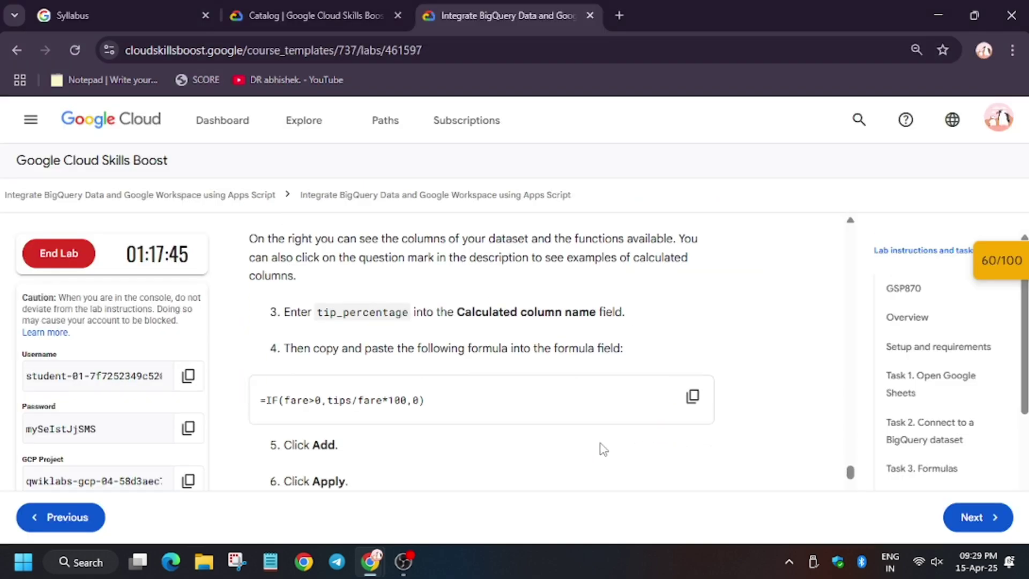
{"action": "key", "text": "alt+Tab"}
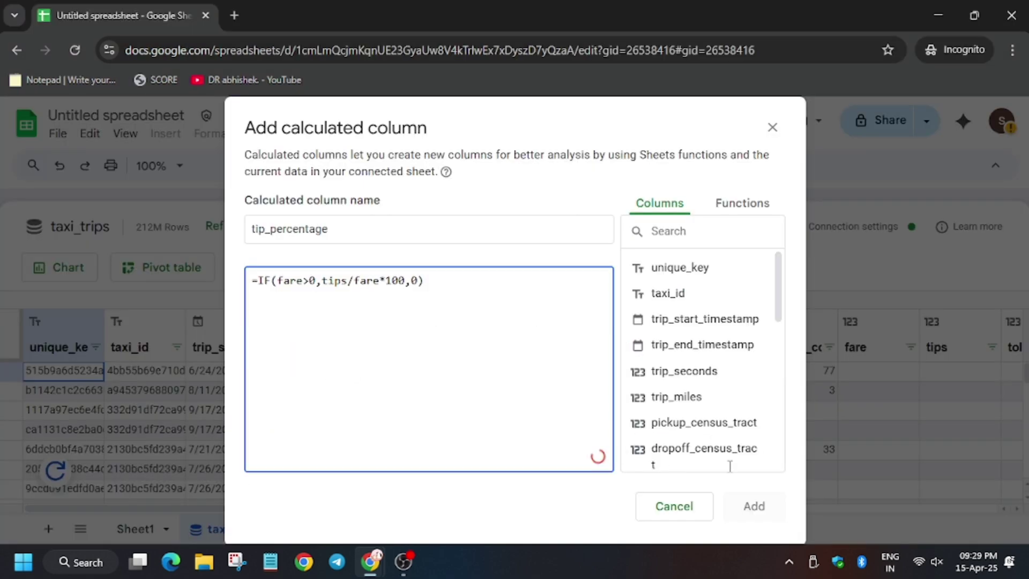
{"action": "left_click", "coordinate": [755, 509]}
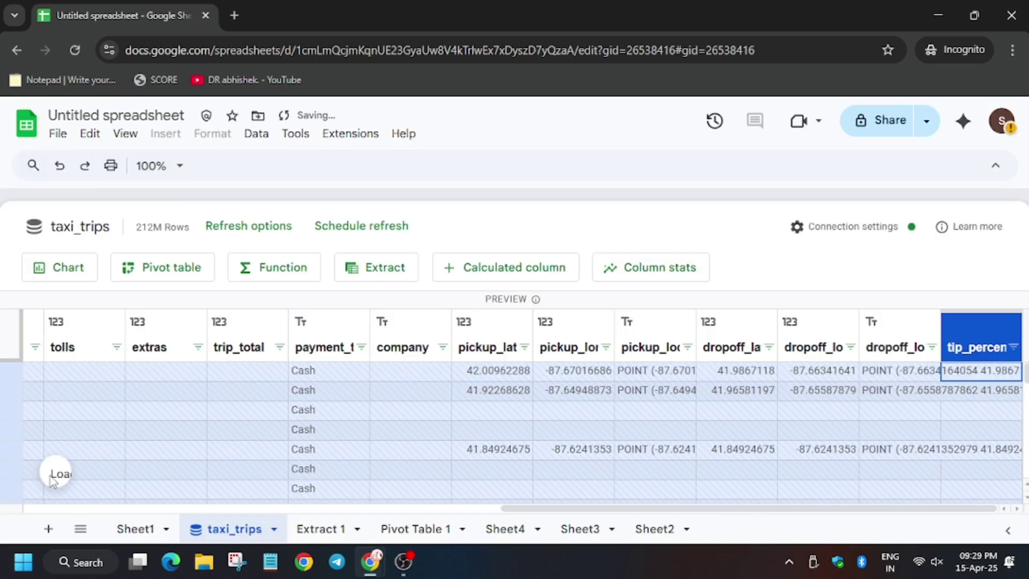
Apply the tip_percentage column and run the Calculated columns check in the lab.
{"action": "left_click", "coordinate": [54, 475]}
{"action": "key", "text": "alt+Tab"}
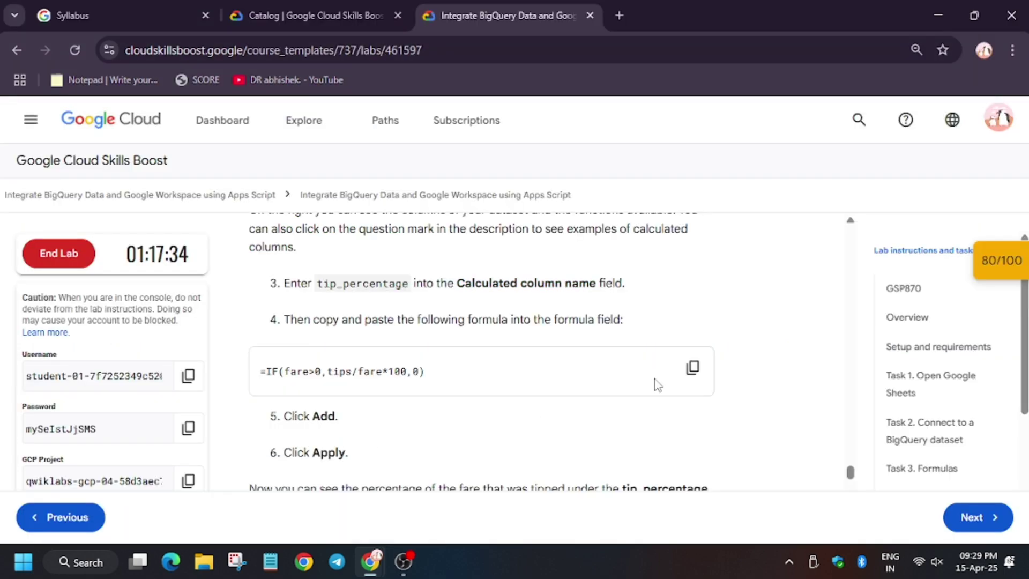
{"action": "scroll", "coordinate": [590, 388], "scroll_direction": "down", "scroll_amount": 5}
{"action": "scroll", "coordinate": [418, 300], "scroll_direction": "down", "scroll_amount": 6}
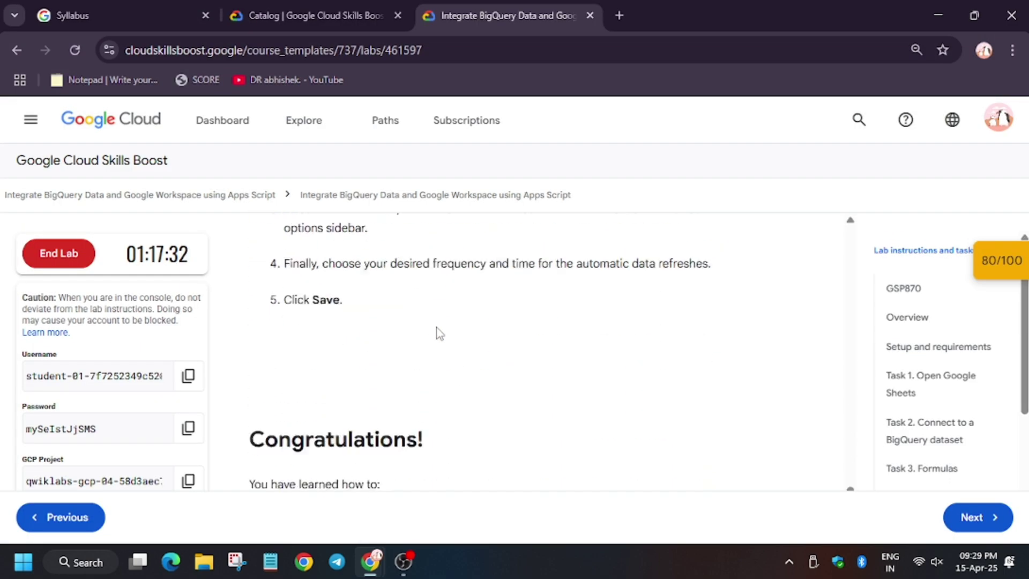
{"action": "scroll", "coordinate": [440, 333], "scroll_direction": "down", "scroll_amount": 4}
{"action": "scroll", "coordinate": [448, 345], "scroll_direction": "up", "scroll_amount": 15}
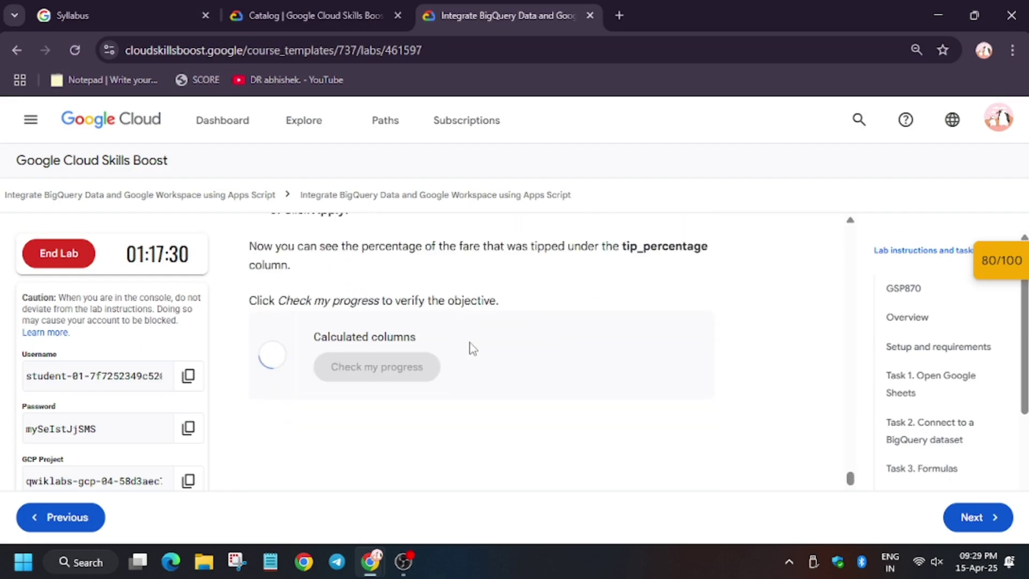
{"action": "left_click", "coordinate": [999, 261]}
Re-run the Calculated columns check, collapse the score summary, and return to the lab's top.
{"action": "scroll", "coordinate": [901, 333], "scroll_direction": "down", "scroll_amount": 3}
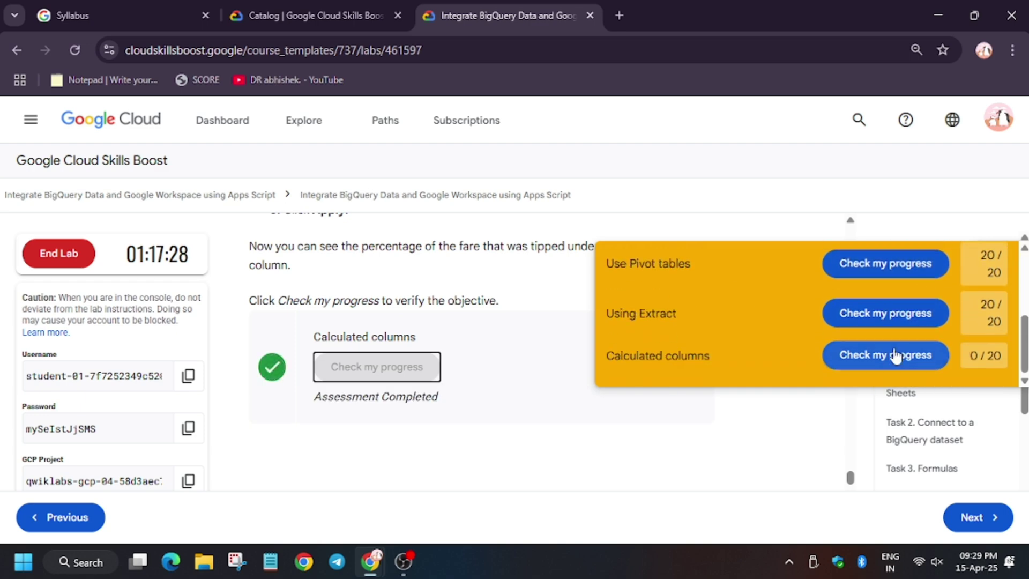
{"action": "left_click", "coordinate": [895, 355]}
{"action": "left_click", "coordinate": [985, 270]}
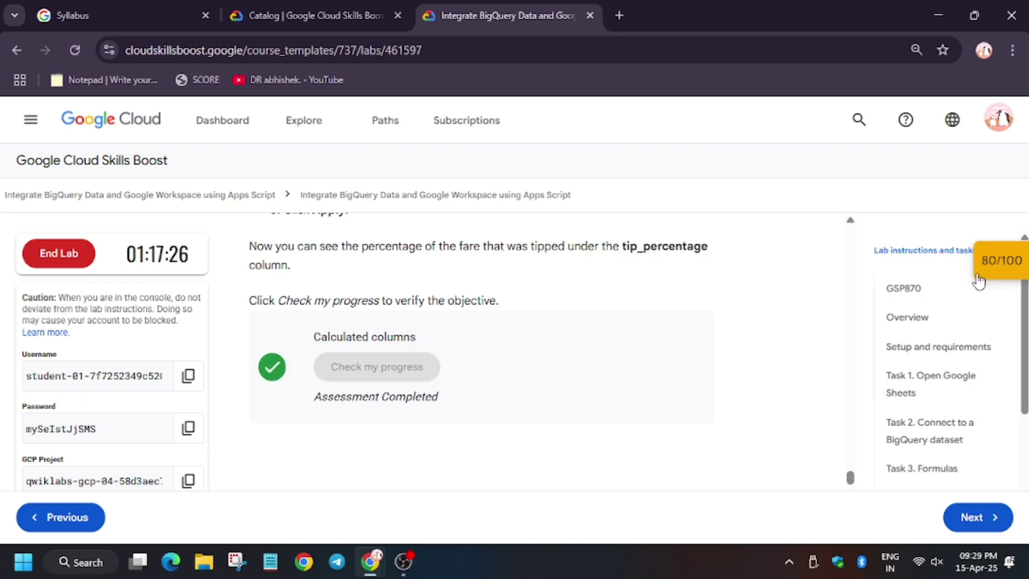
{"action": "left_click", "coordinate": [901, 295]}
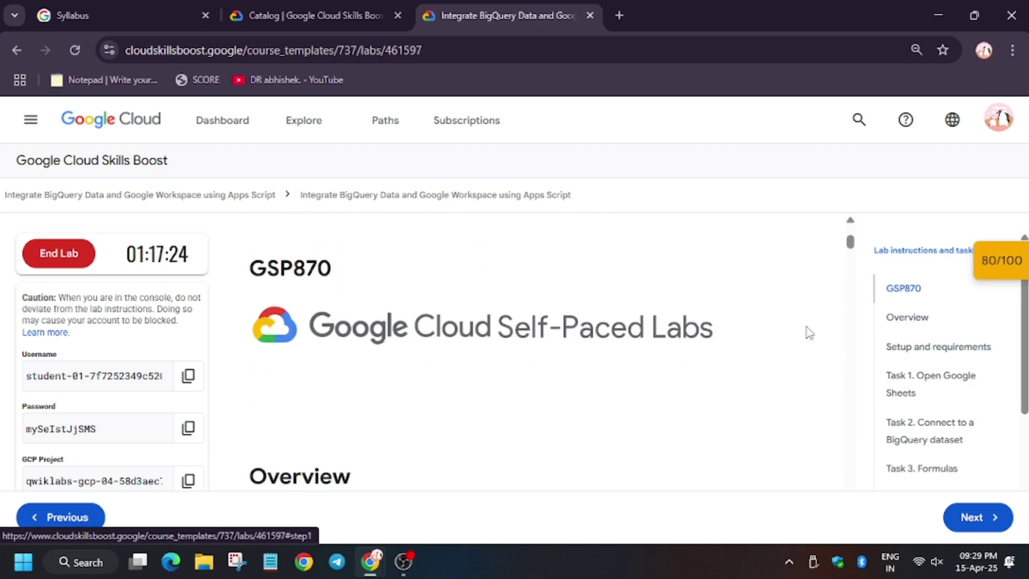